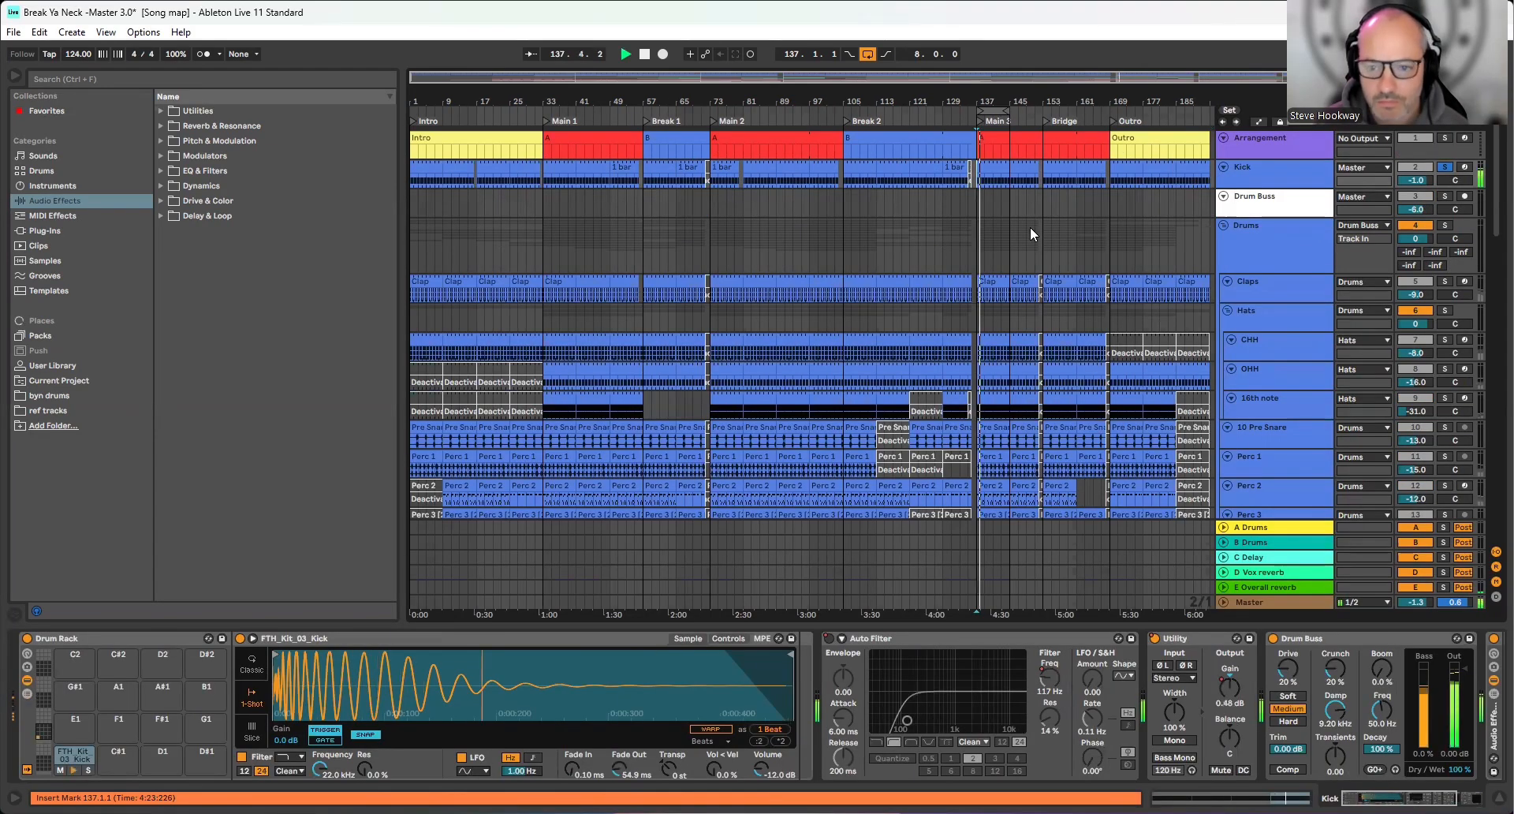
# Stop the kick playback, solo the Claps track and play it from bar 137
pyautogui.press('space')
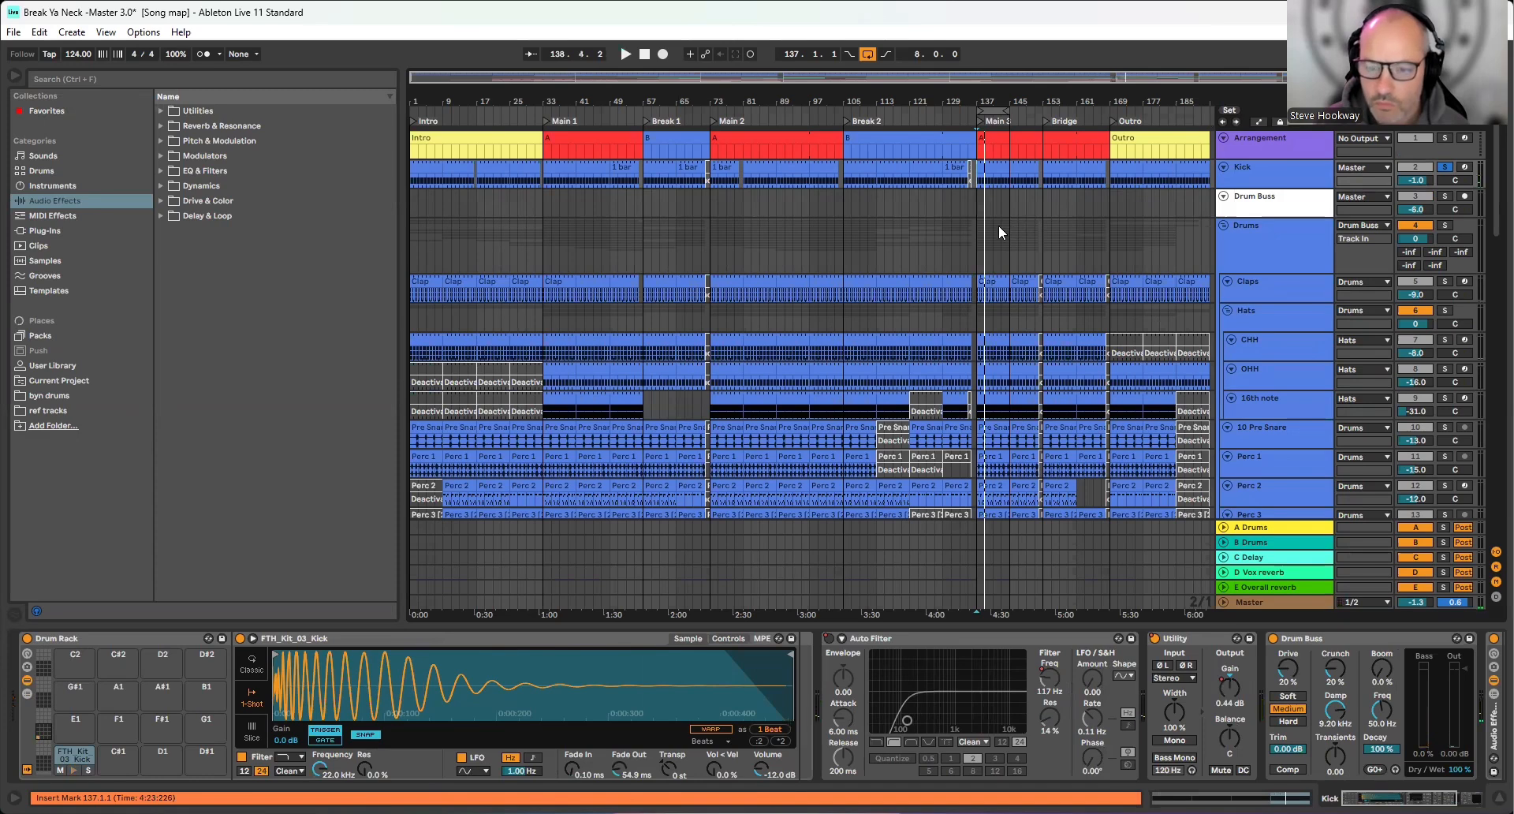
pyautogui.click(978, 291)
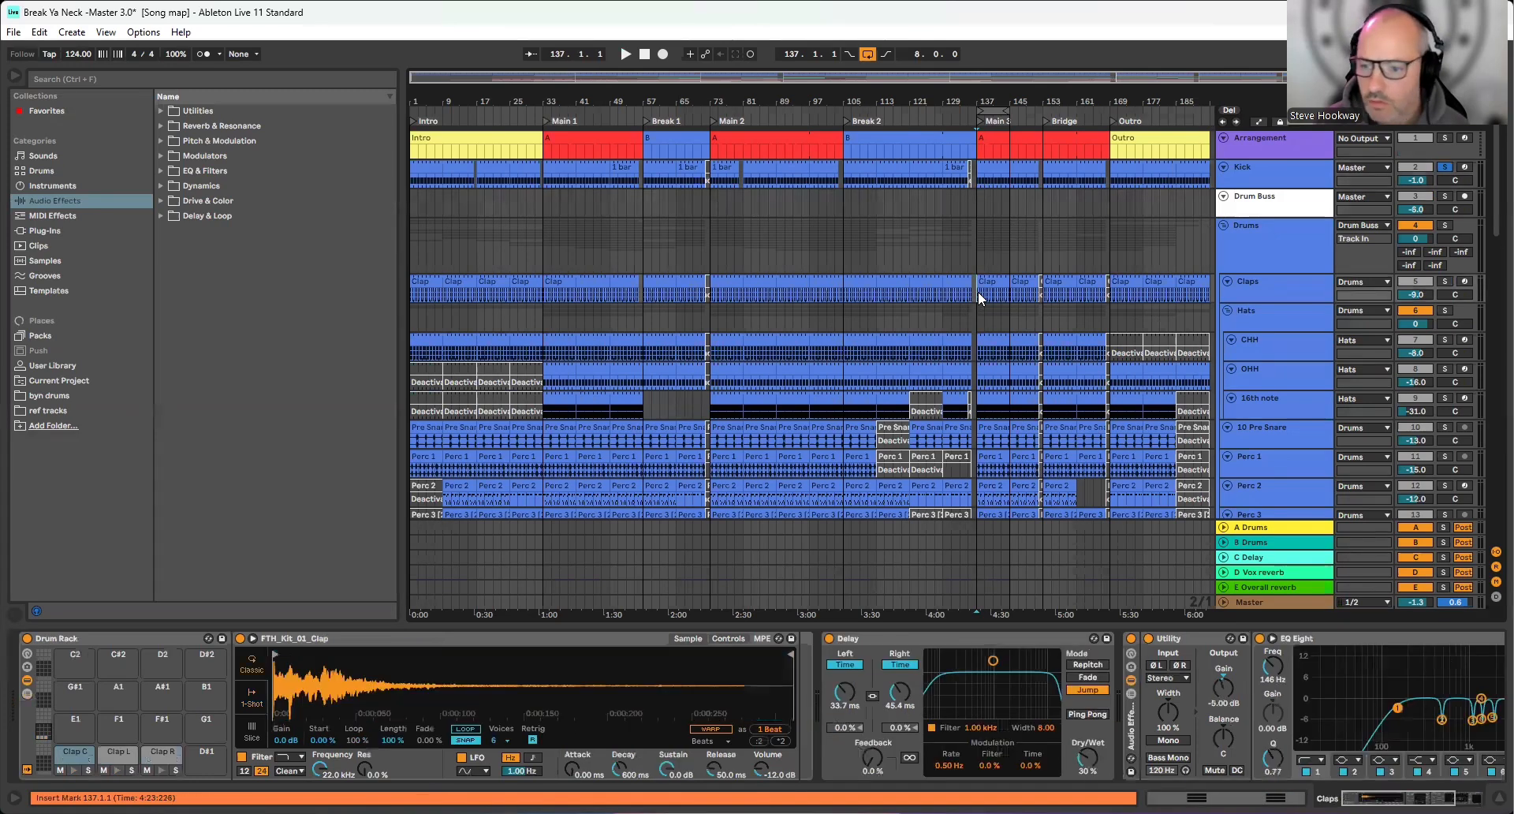
pyautogui.click(1446, 281)
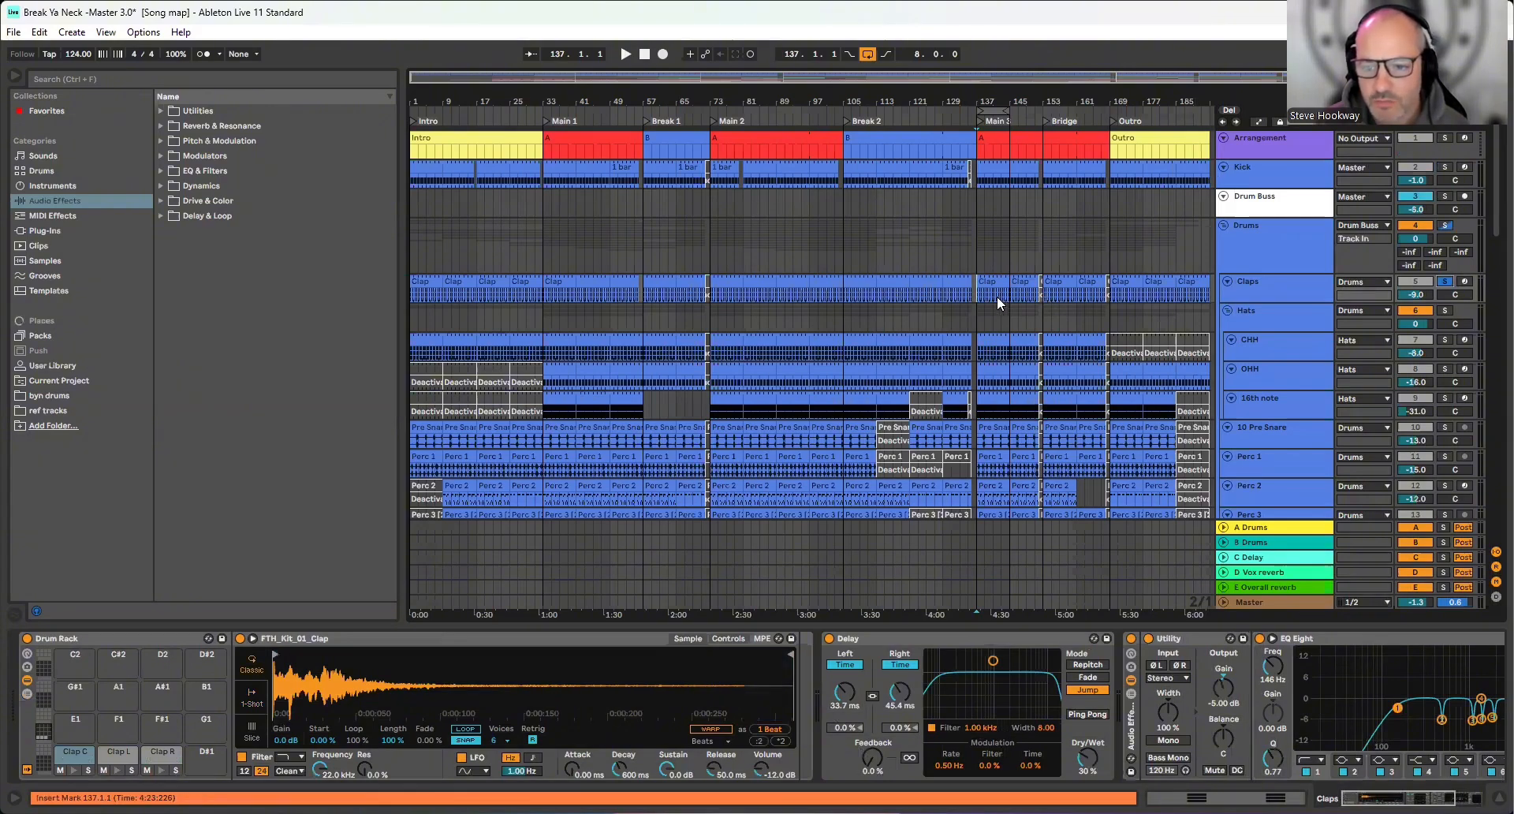
pyautogui.press('space')
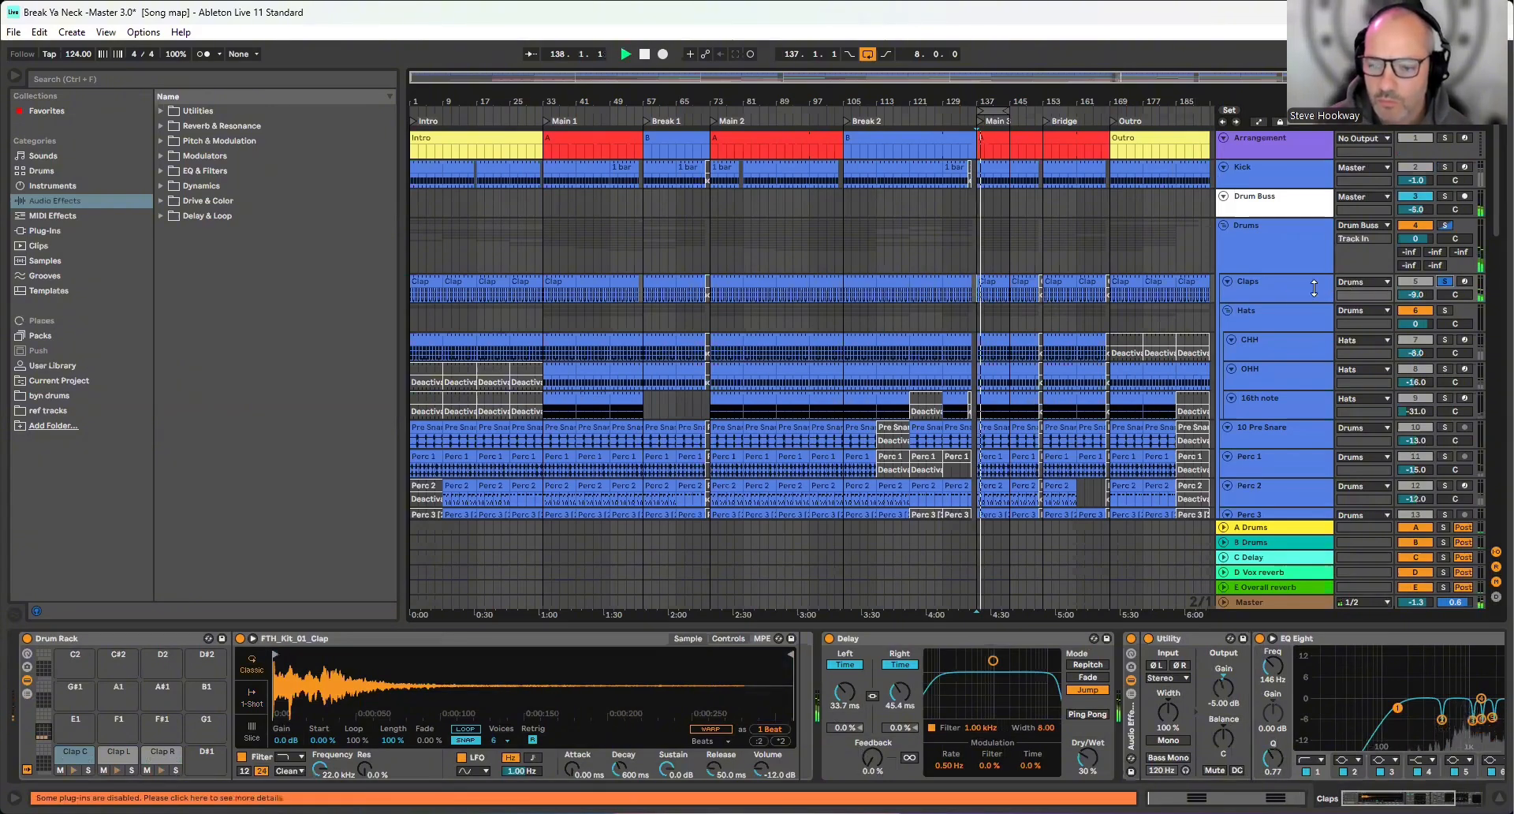
# Audition the closed and open hat tracks individually over bars 137 to 145 of the Main 3 section
pyautogui.moveTo(979, 204); pyautogui.dragTo(1009, 204)
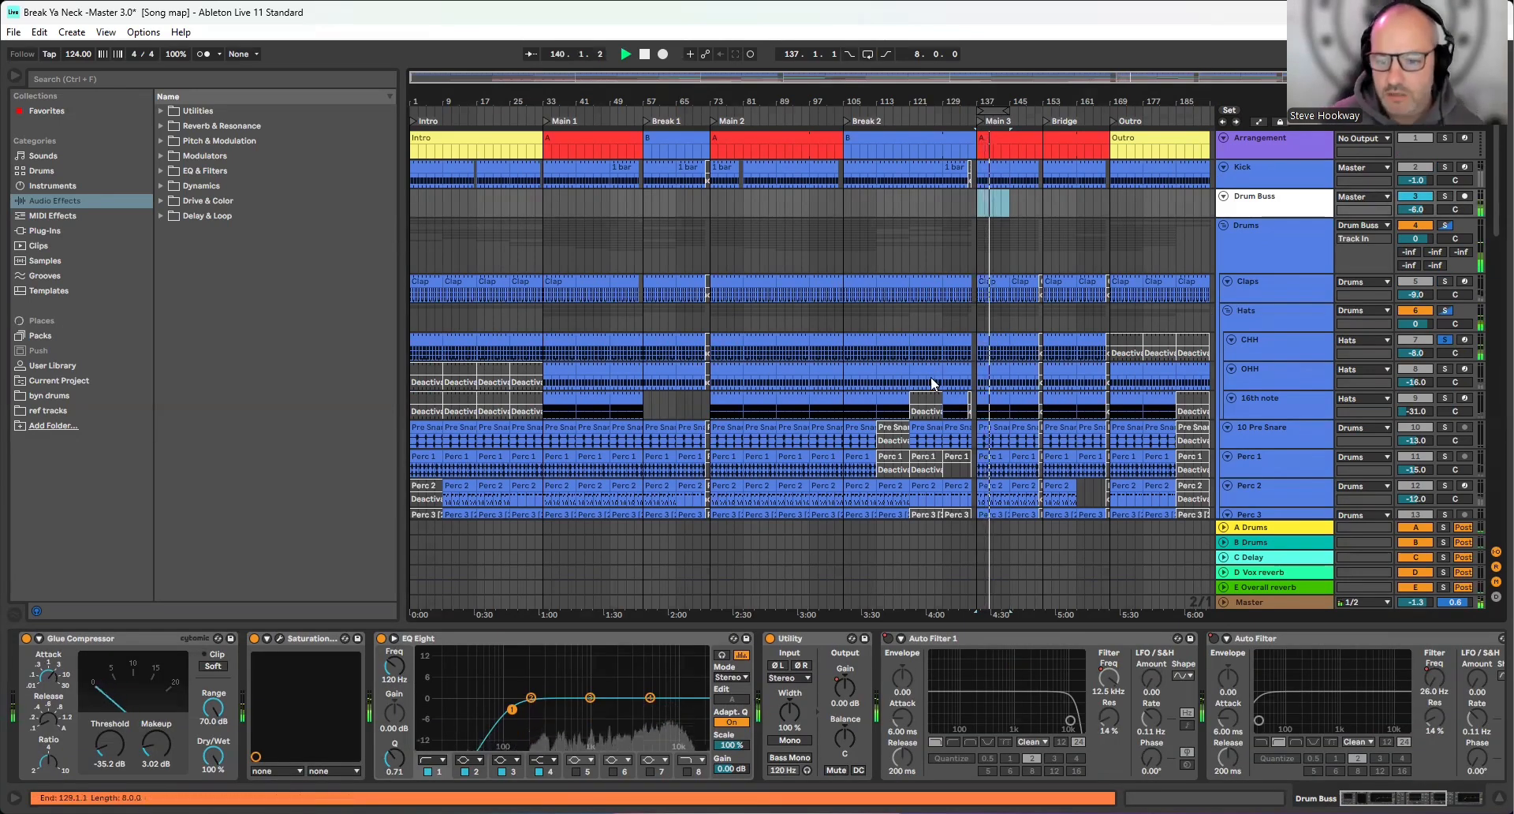
pyautogui.click(992, 383)
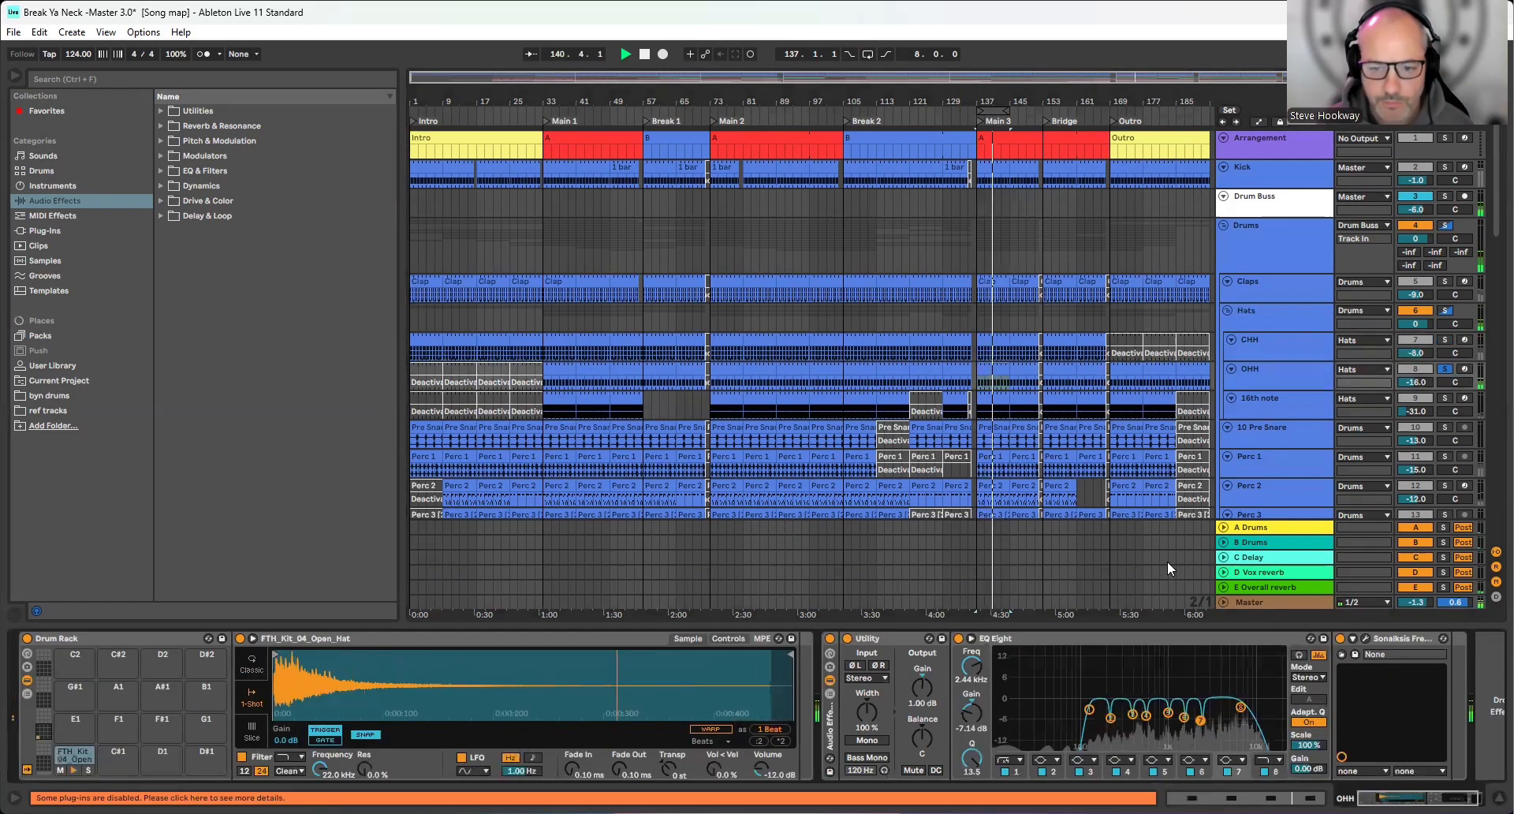
pyautogui.press('Down')
pyautogui.press('Down')
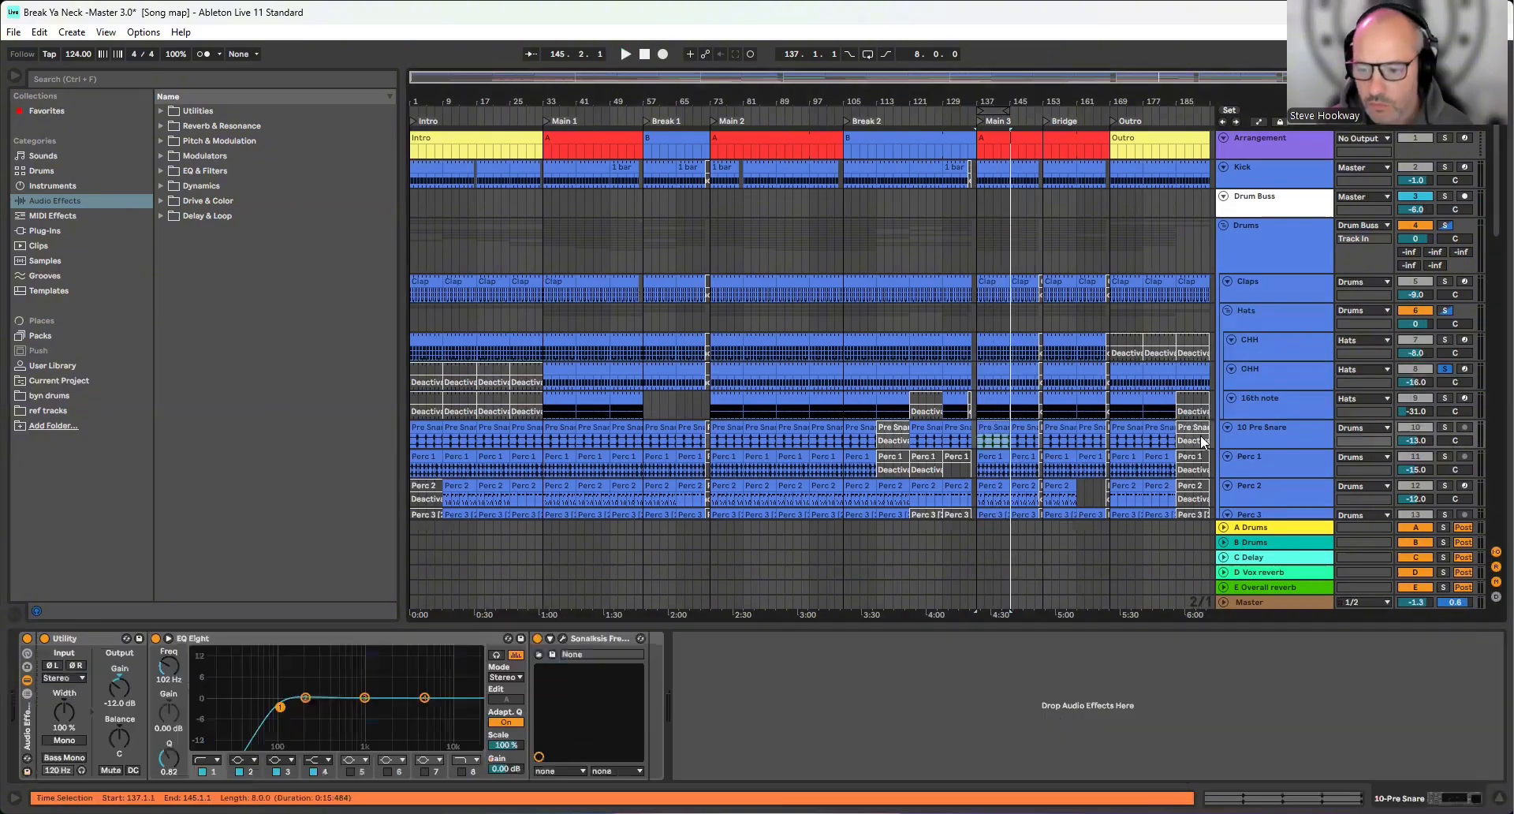
# Solo the Pre Snare, Perc 1, Perc 2 and Perc 3 tracks together and play them from bar 137
pyautogui.press('space')
pyautogui.scroll(-2, 1438, 424)
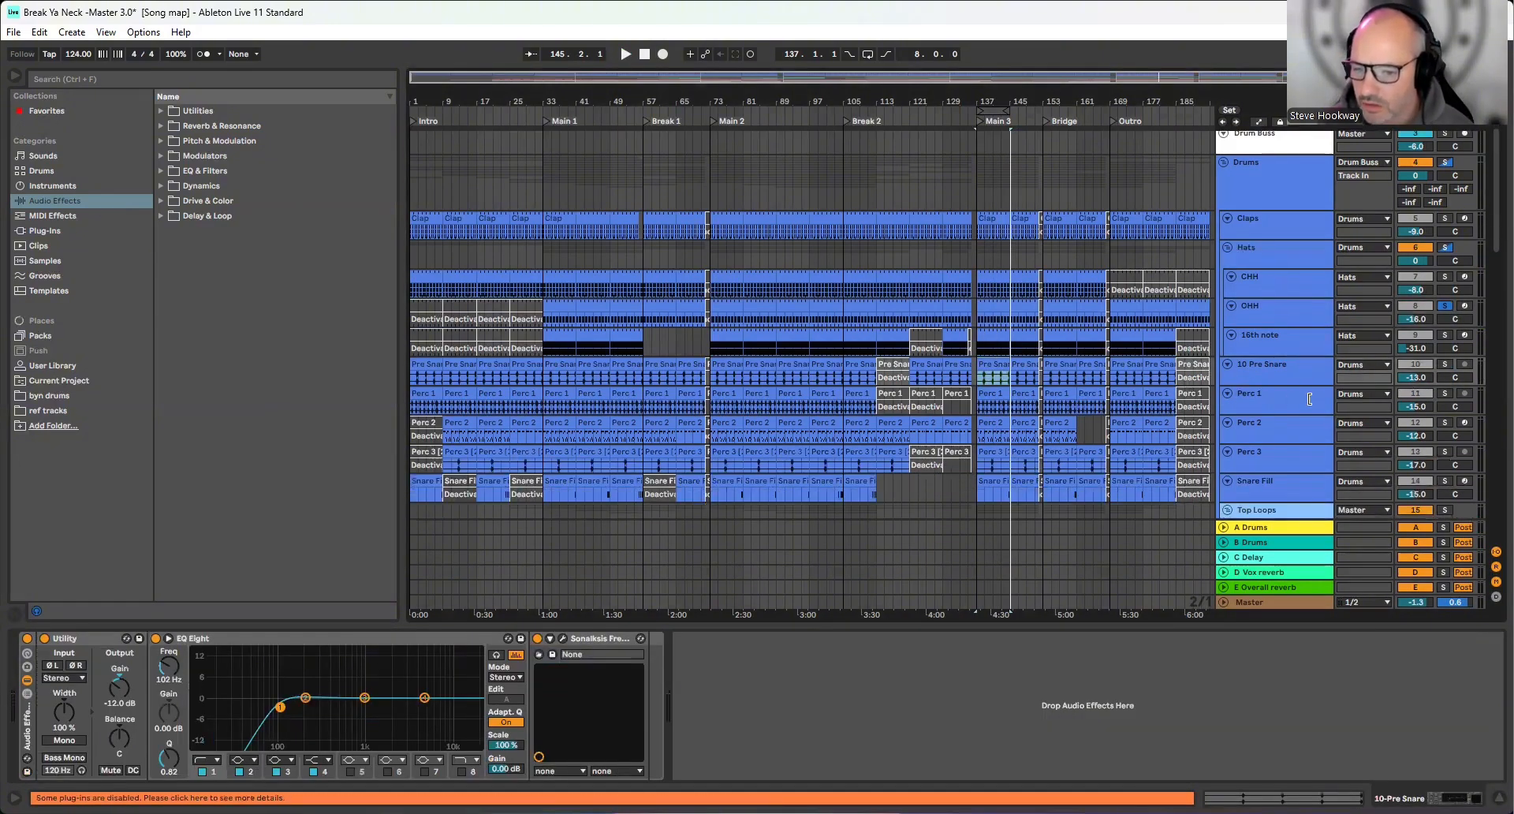
pyautogui.click(1445, 364)
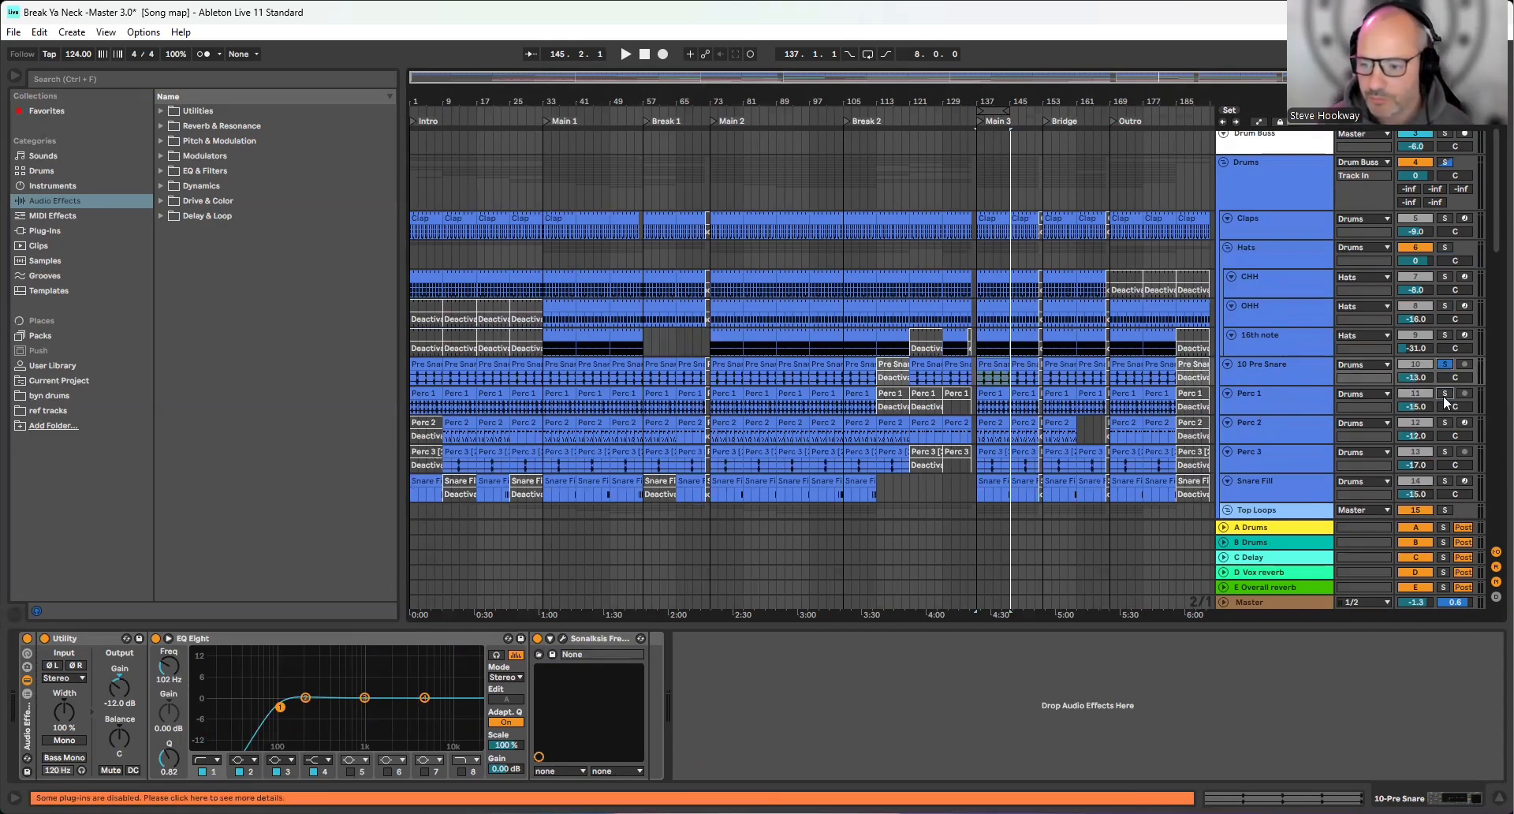
pyautogui.keyDown('ctrl'); pyautogui.click(1445, 394); pyautogui.keyUp('ctrl')
pyautogui.keyDown('ctrl'); pyautogui.click(1446, 422); pyautogui.keyUp('ctrl')
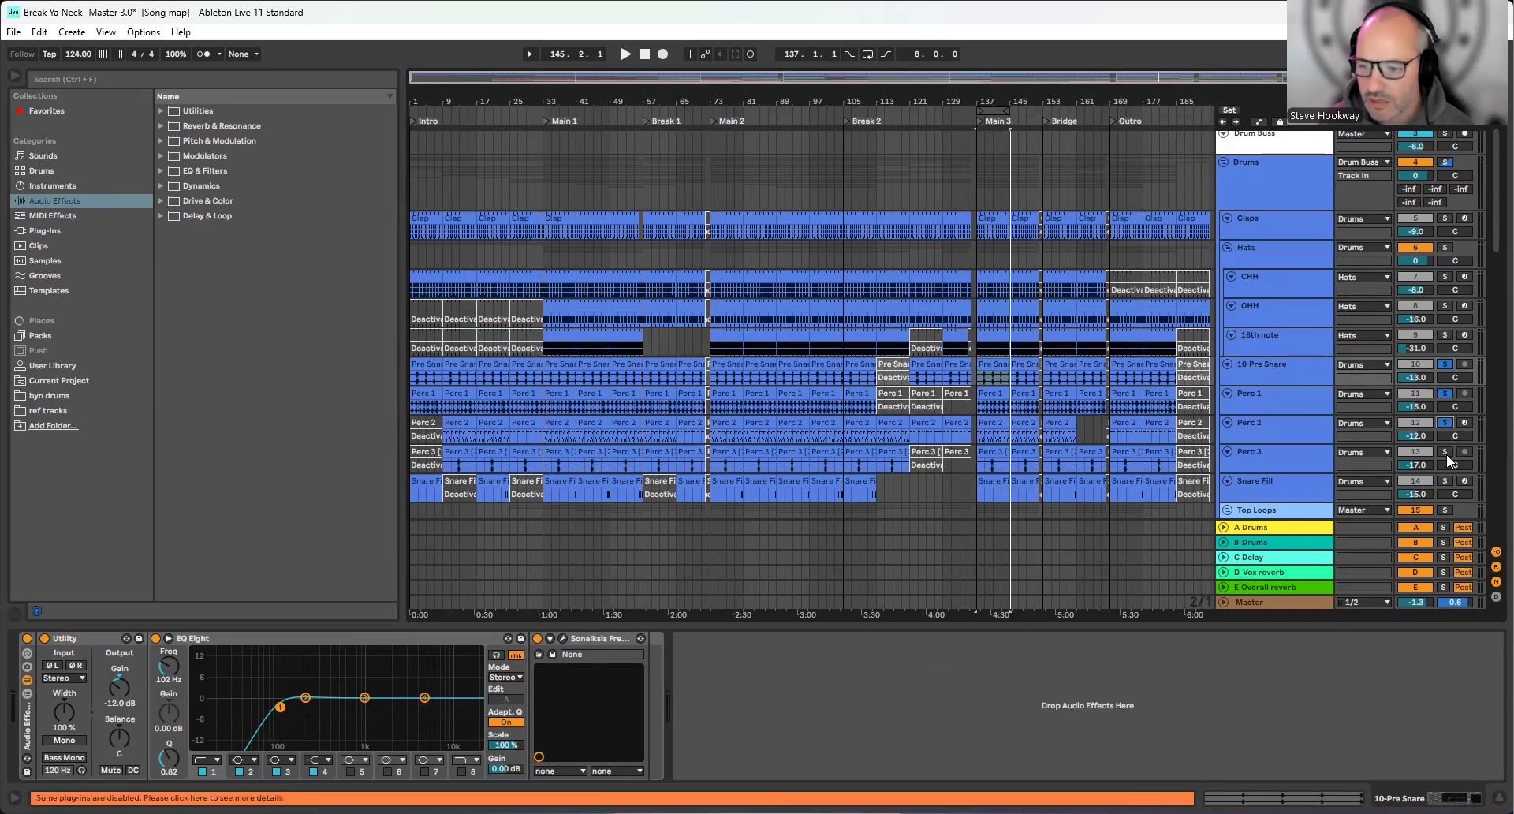
pyautogui.keyDown('ctrl'); pyautogui.click(1445, 452); pyautogui.keyUp('ctrl')
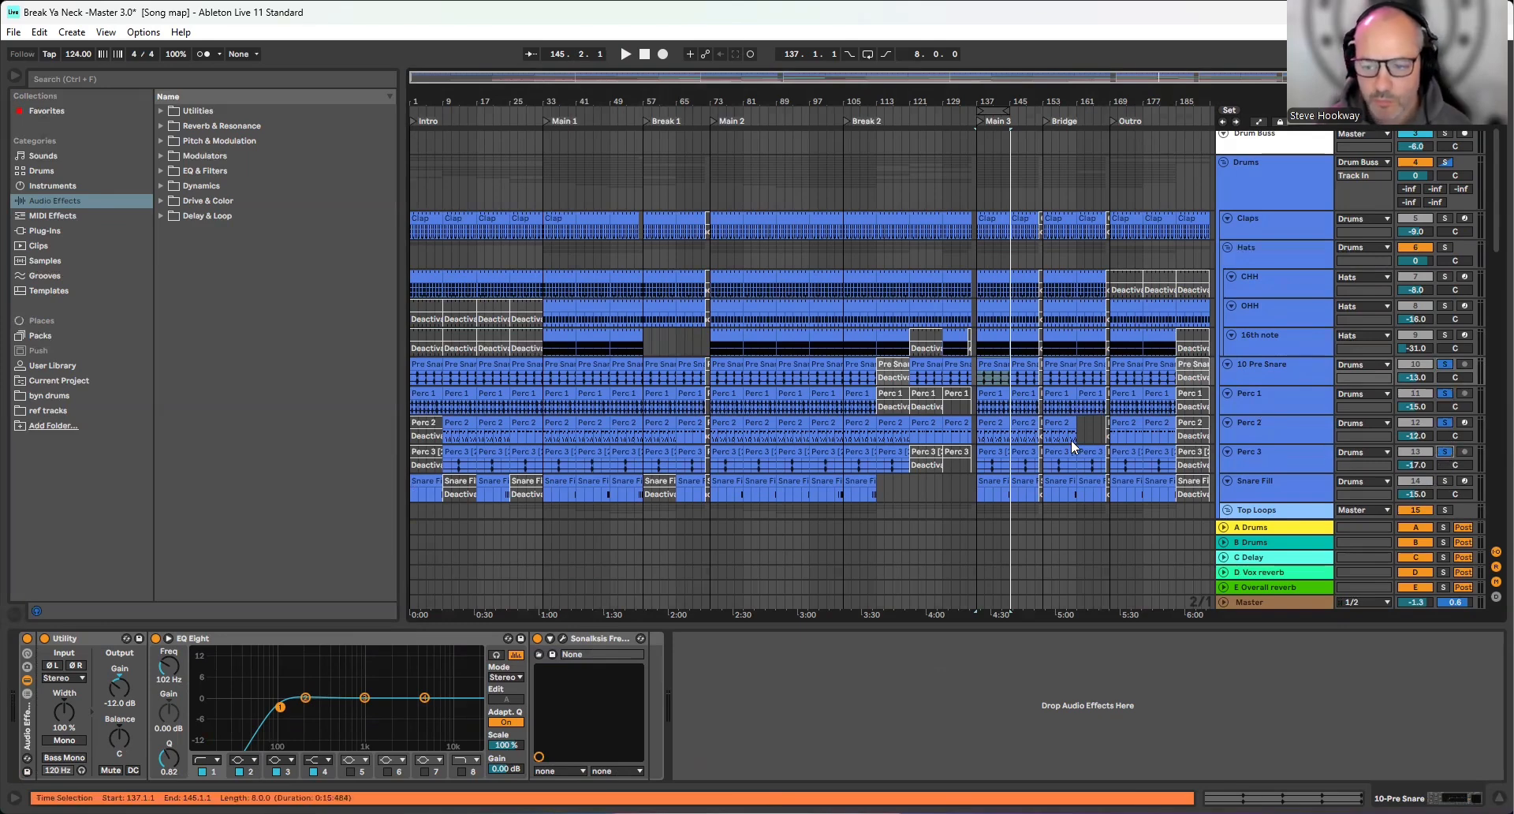
pyautogui.press('space')
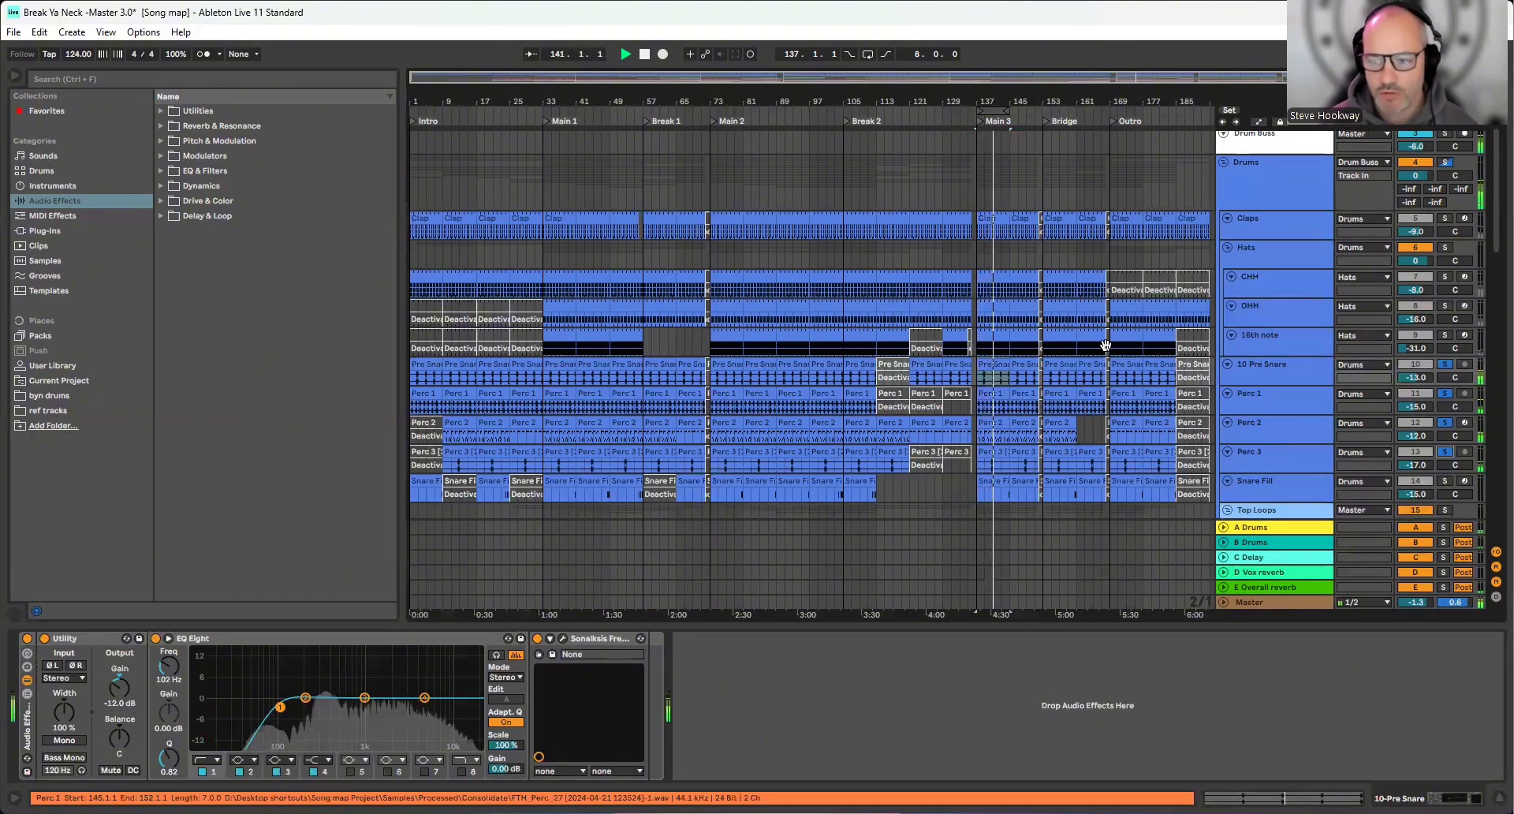
# Audition Top Loop 1, Snare Fill and Top Loop 2 one after another by soloing each track during playback
pyautogui.scroll(-2, 1408, 472)
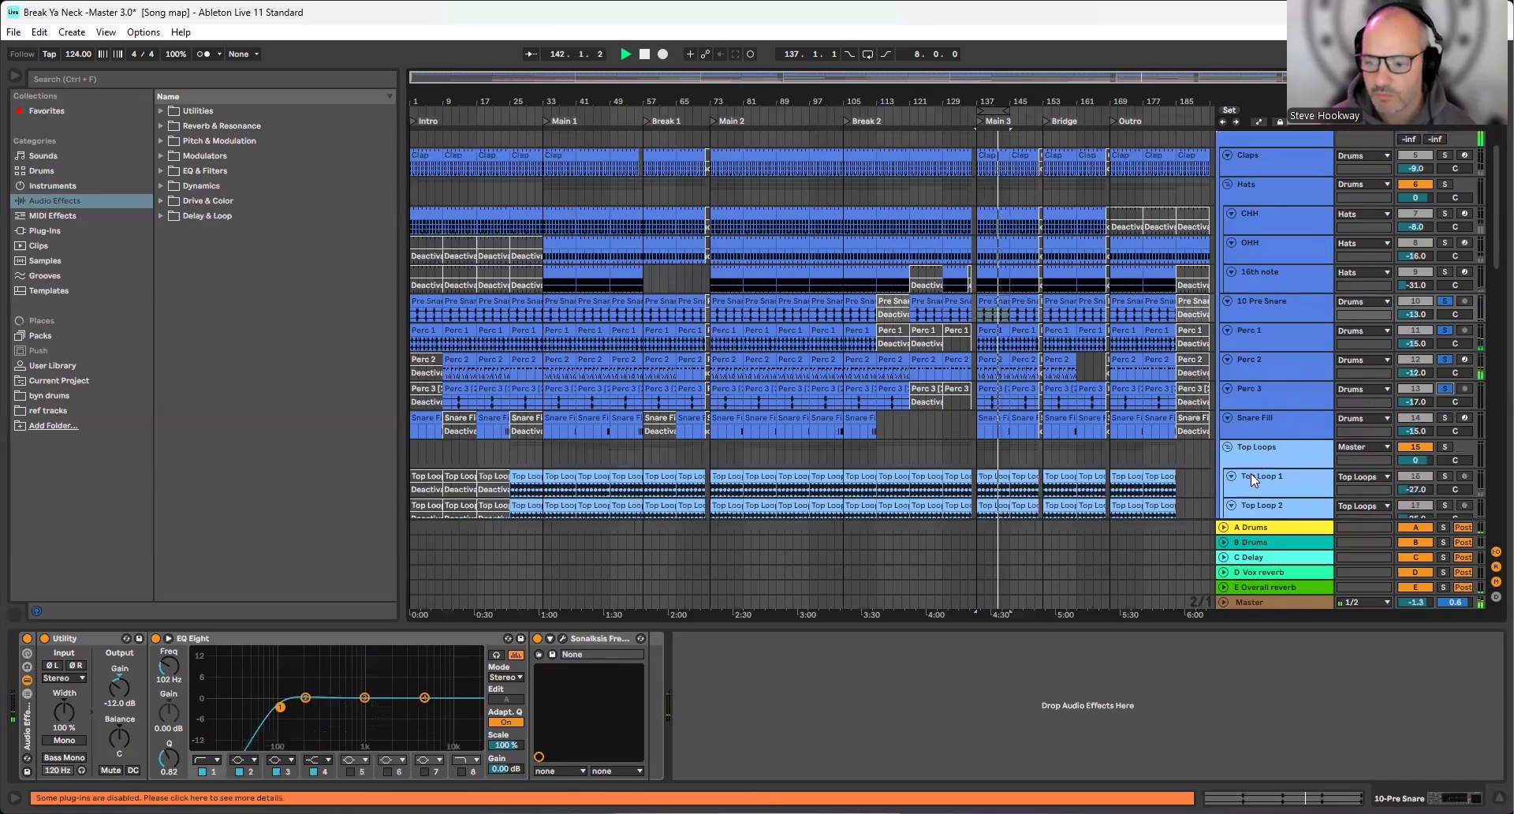
pyautogui.click(1444, 475)
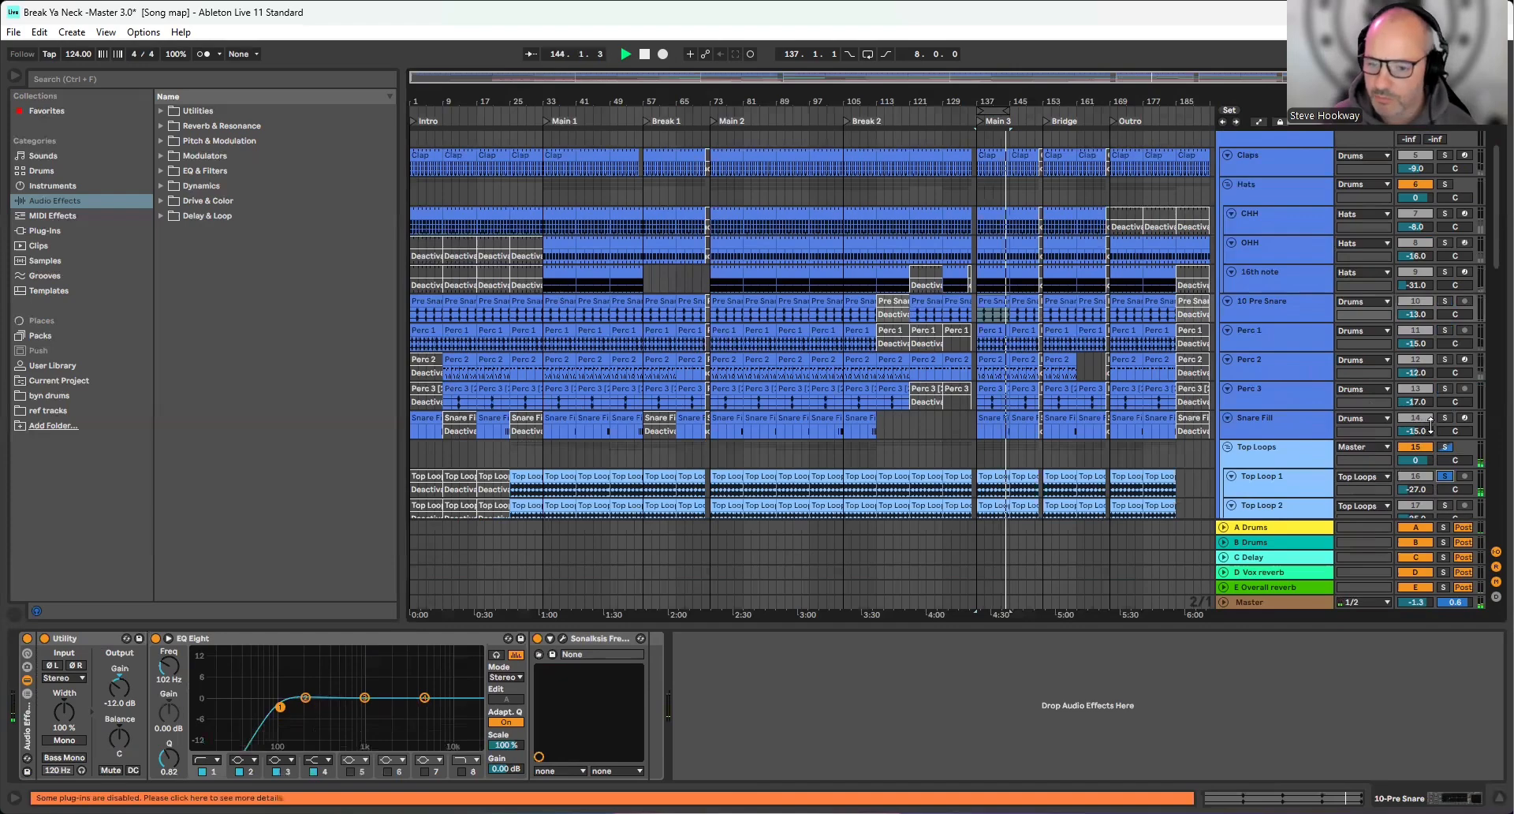
pyautogui.click(1444, 418)
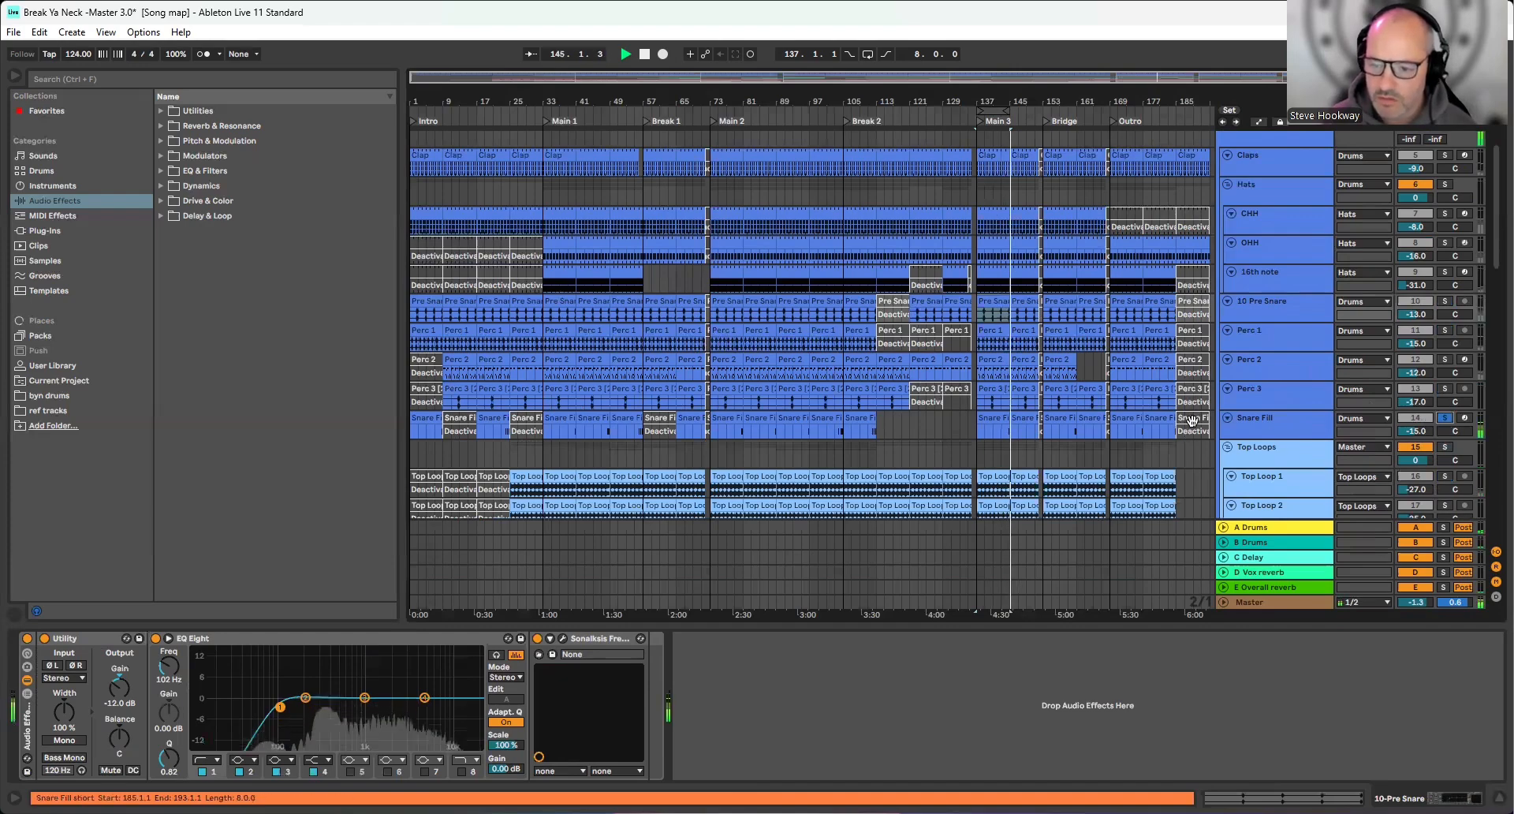
pyautogui.click(1443, 503)
pyautogui.scroll(-3, 1442, 489)
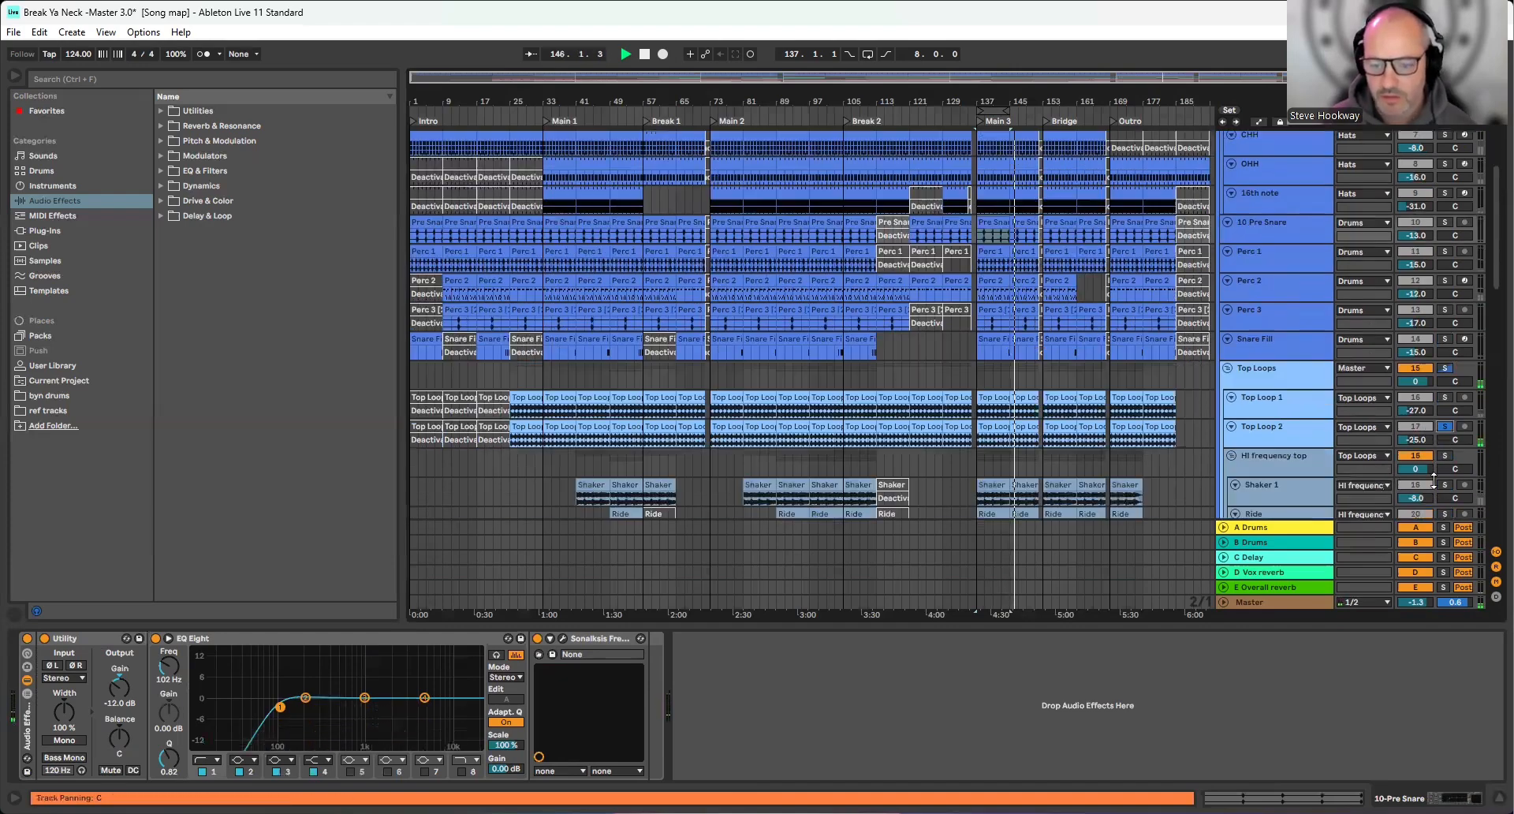
# Loop the eight bars from bar 137 and audition Shaker 1 and Ride by soloing them in turn
pyautogui.click(1443, 469)
pyautogui.scroll(-2, 1443, 470)
pyautogui.hotkey('ctrl', 'l')
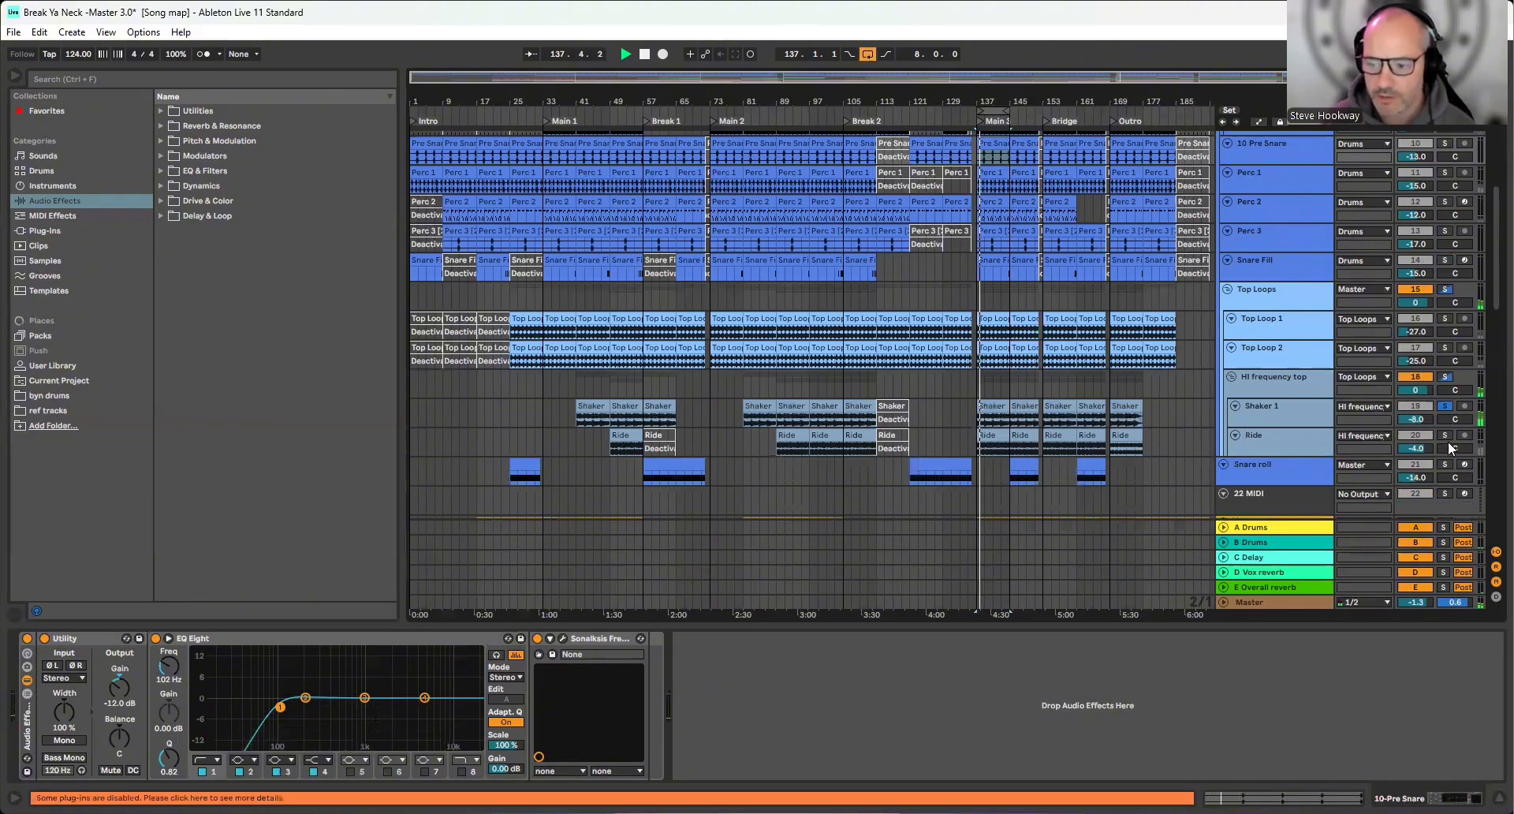
pyautogui.click(1445, 436)
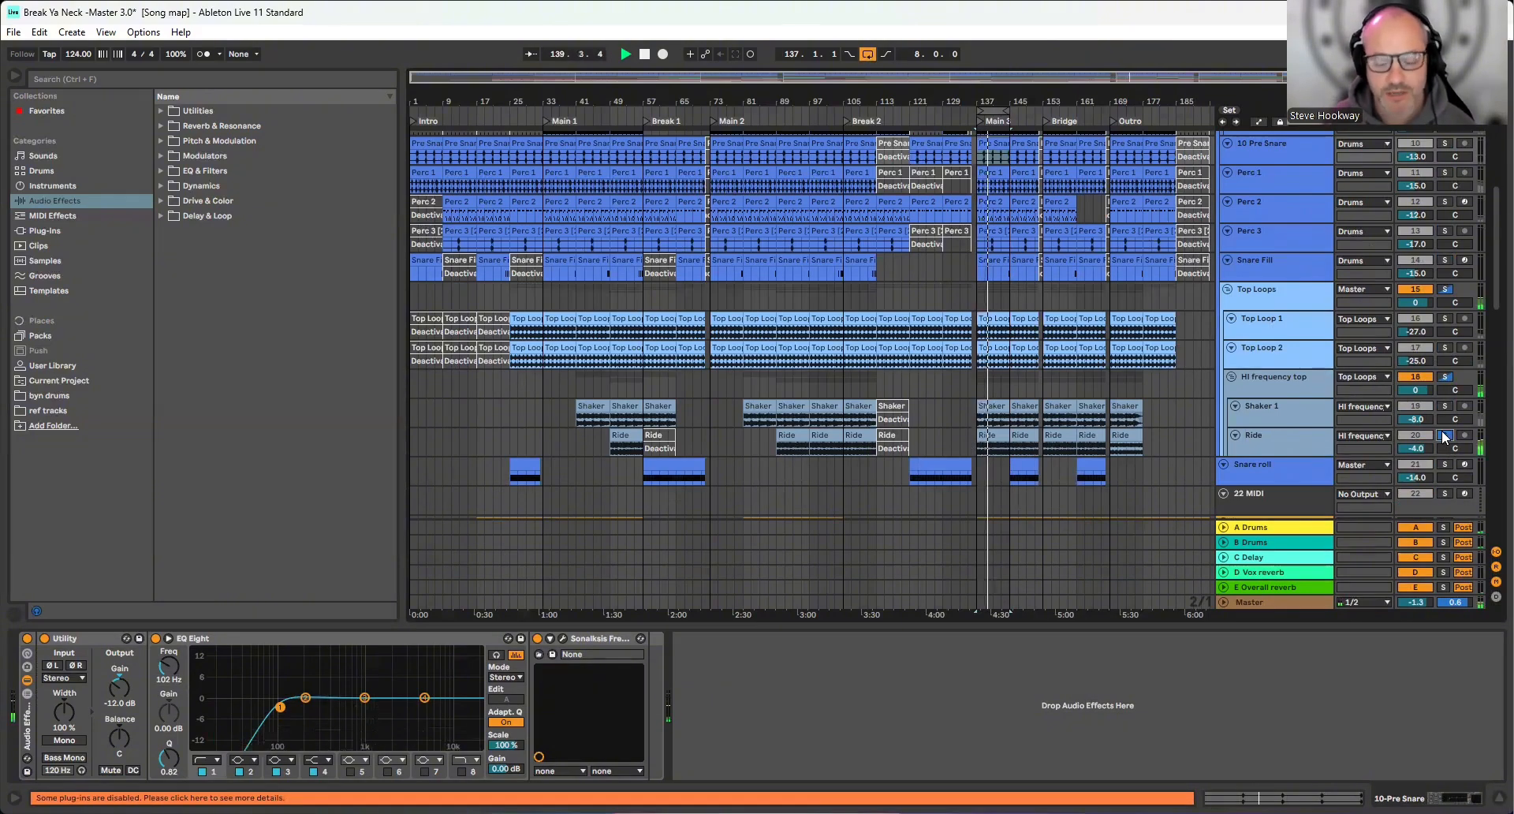
# Play the soloed Snare roll track from bar 121 and examine the automated settings across its device chain
pyautogui.click(956, 469)
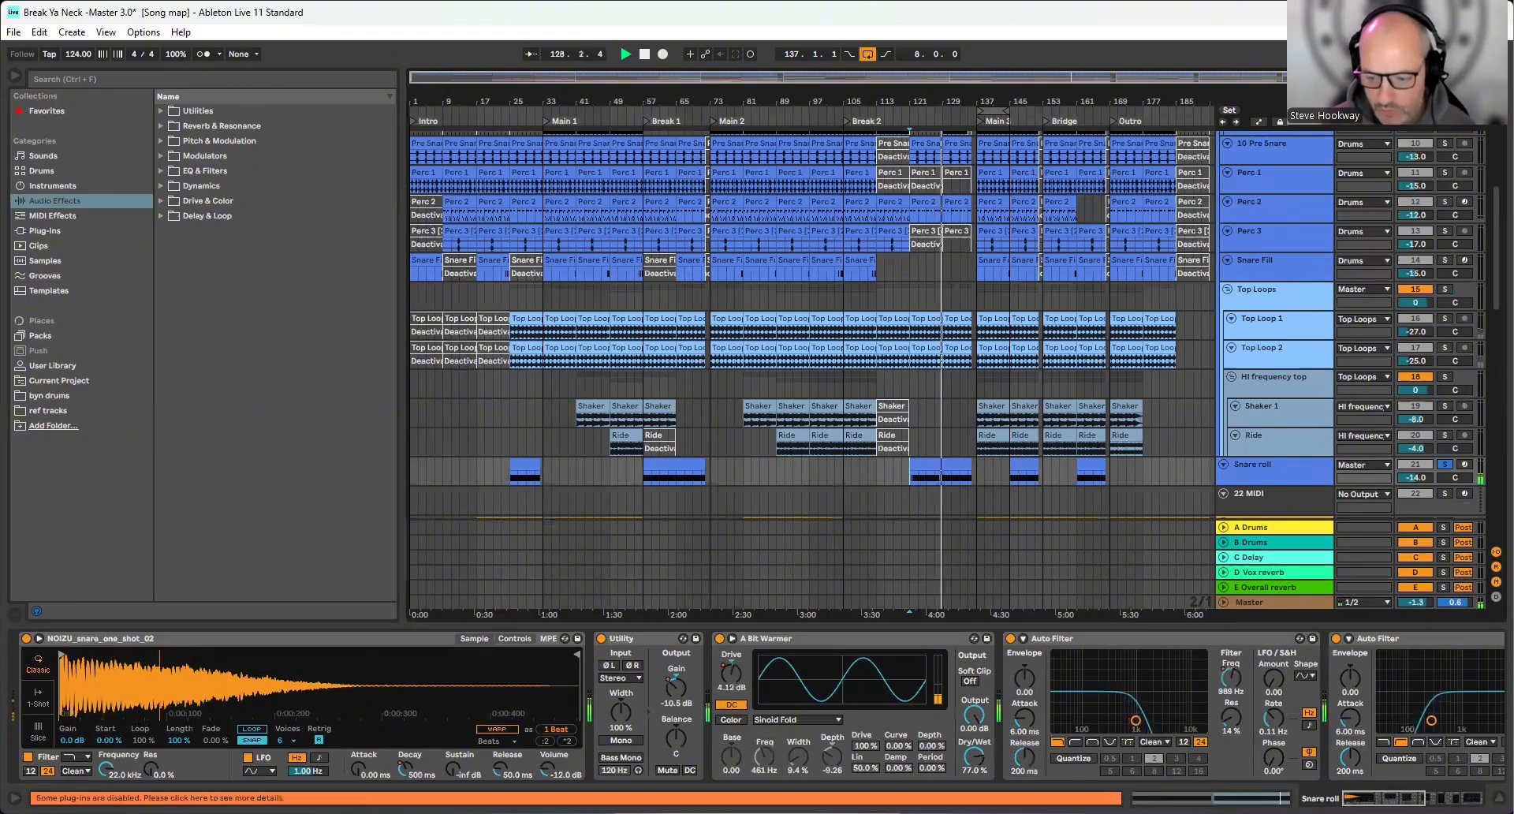
pyautogui.hscroll(5, 757, 710)
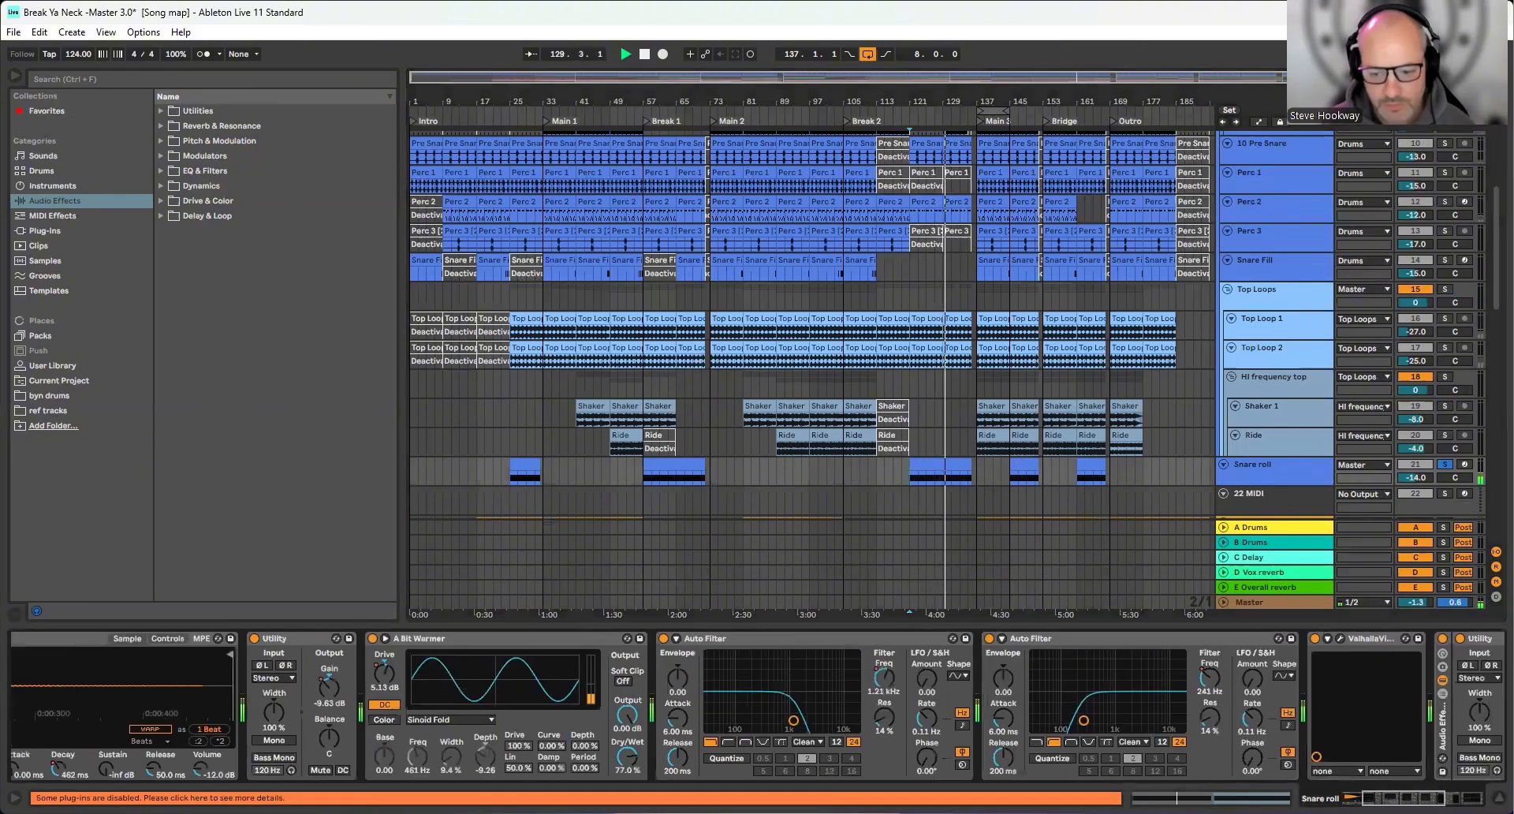
pyautogui.hscroll(10, 757, 710)
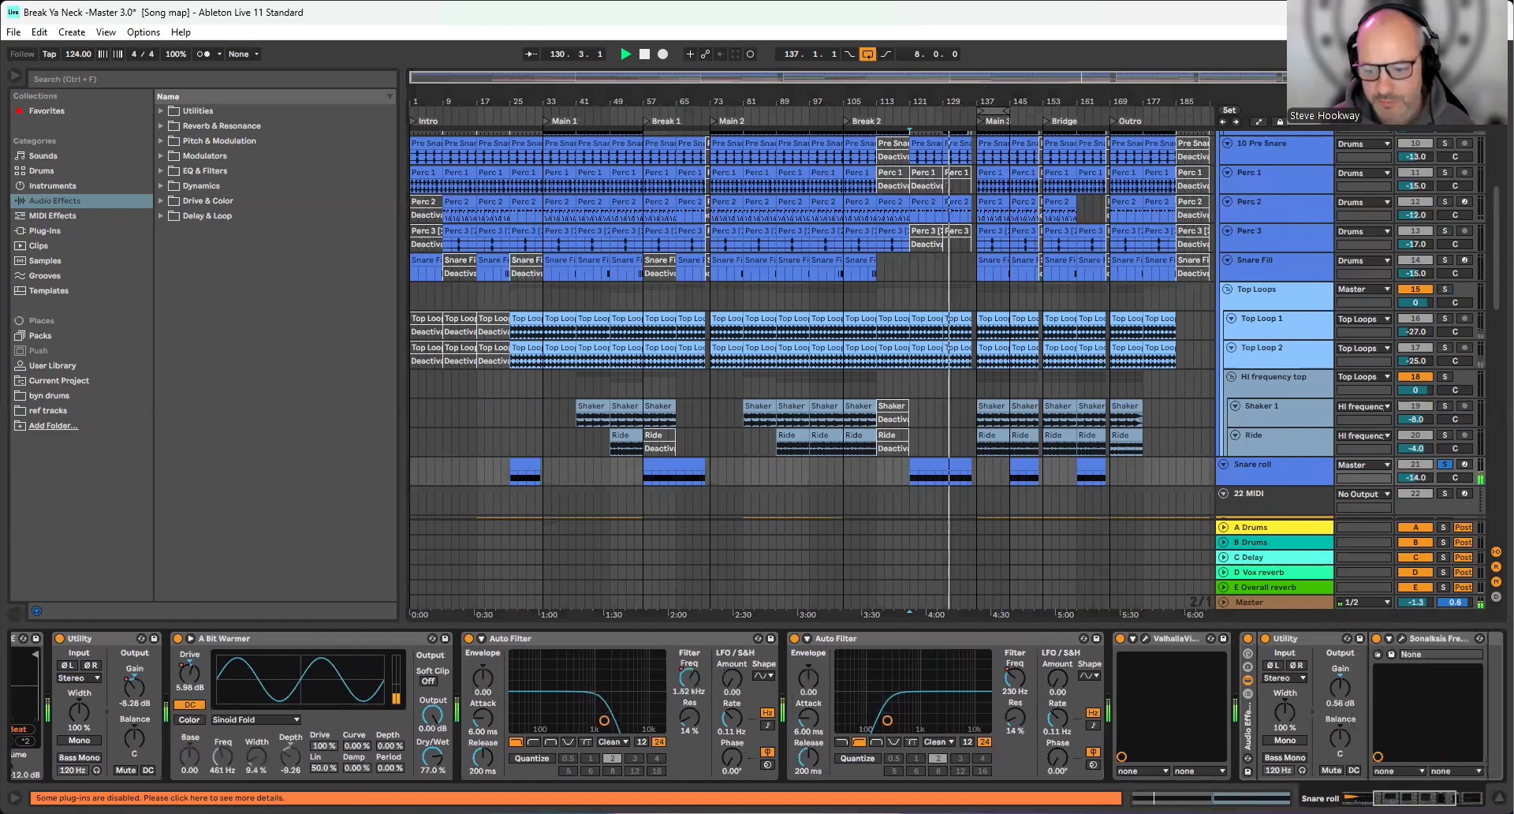
pyautogui.hscroll(5, 757, 709)
pyautogui.hscroll(-10, 757, 710)
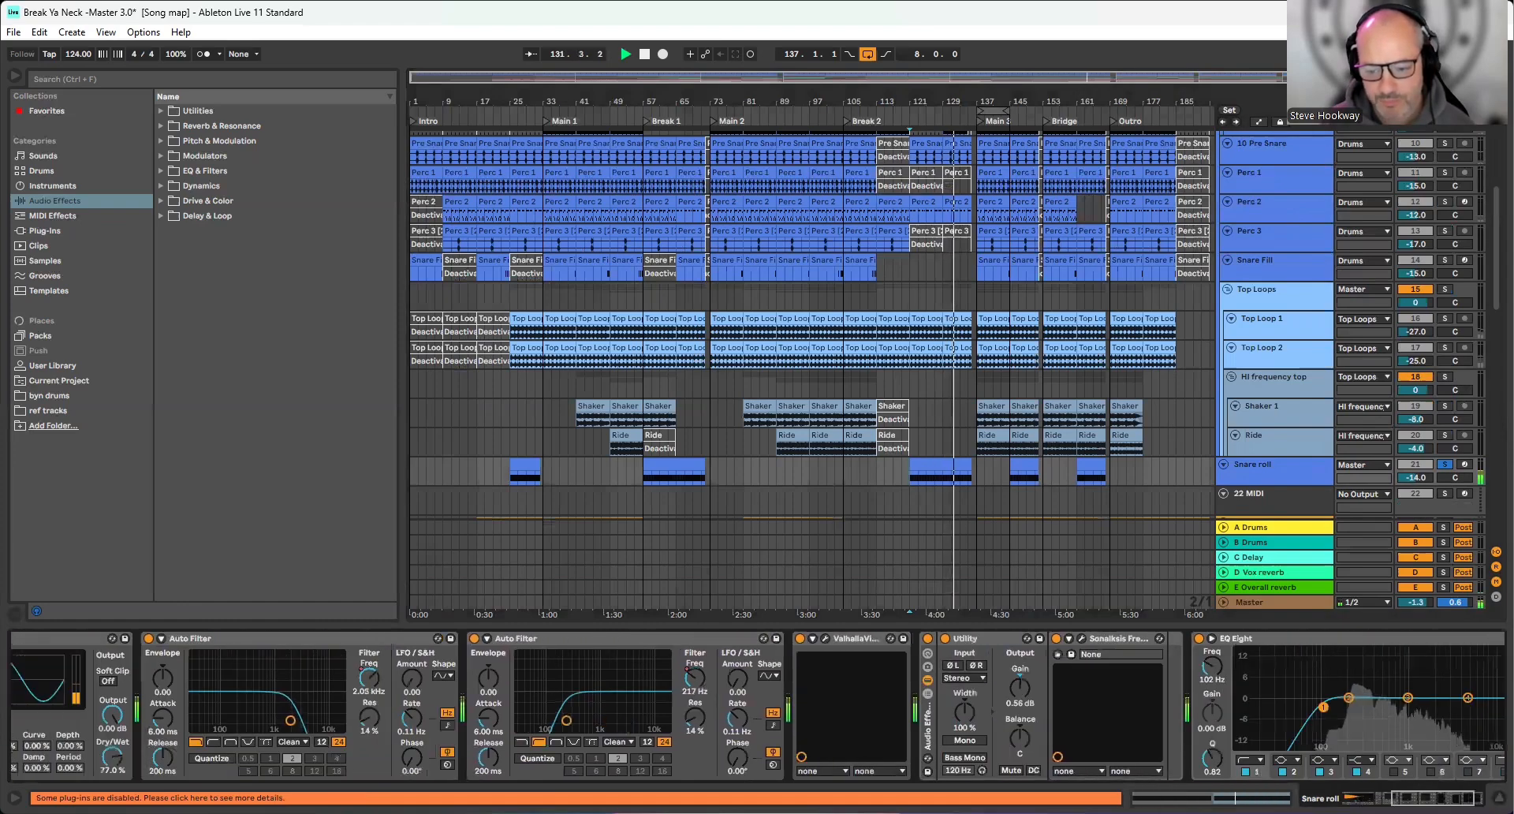
pyautogui.hscroll(-3, 757, 710)
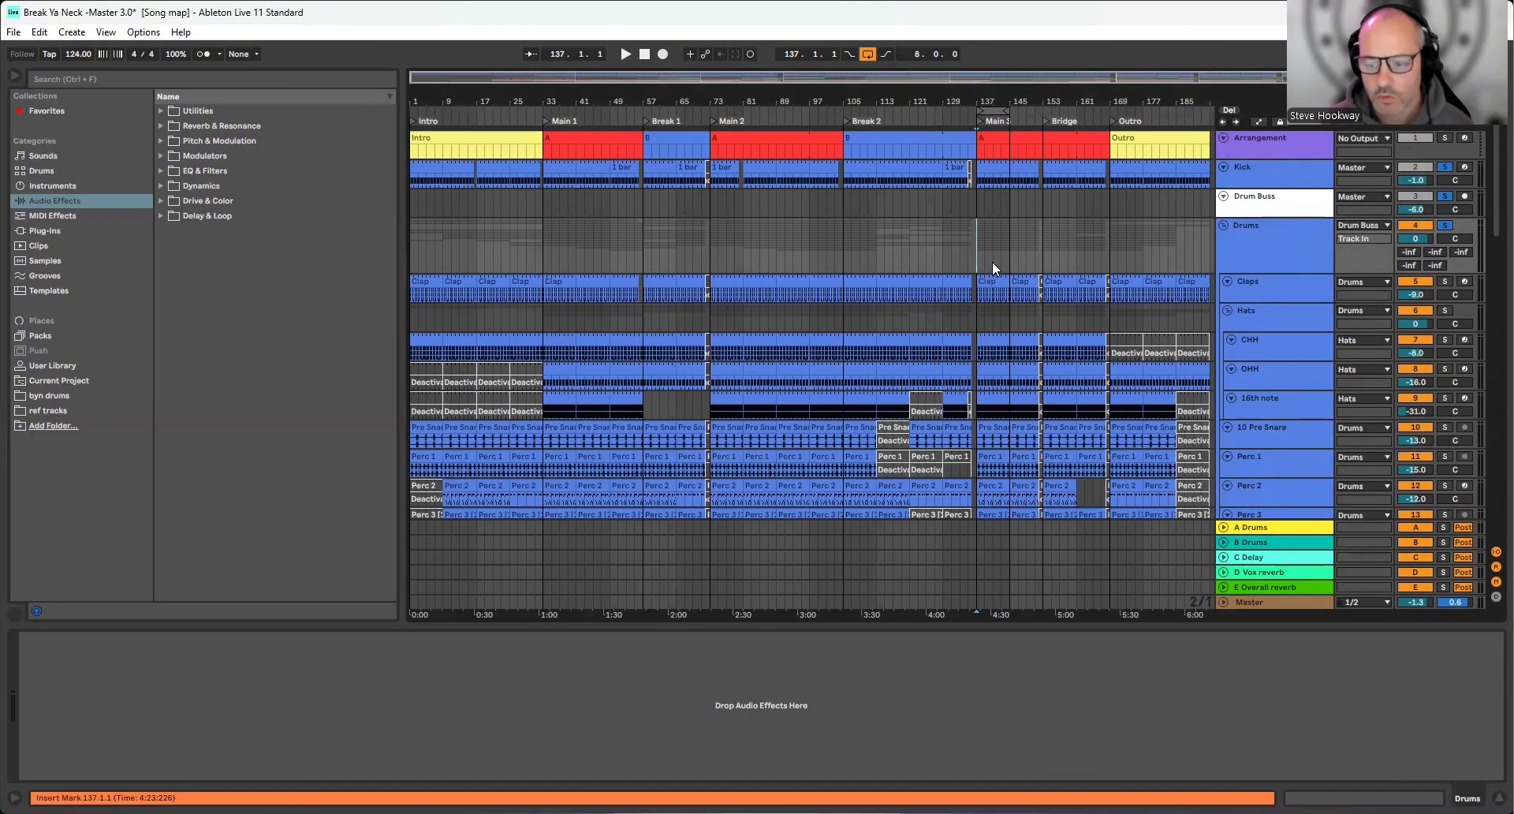
# Play the full drum mix from bar 137 and review all of its drum, top loop and high-frequency tracks
pyautogui.press('space')
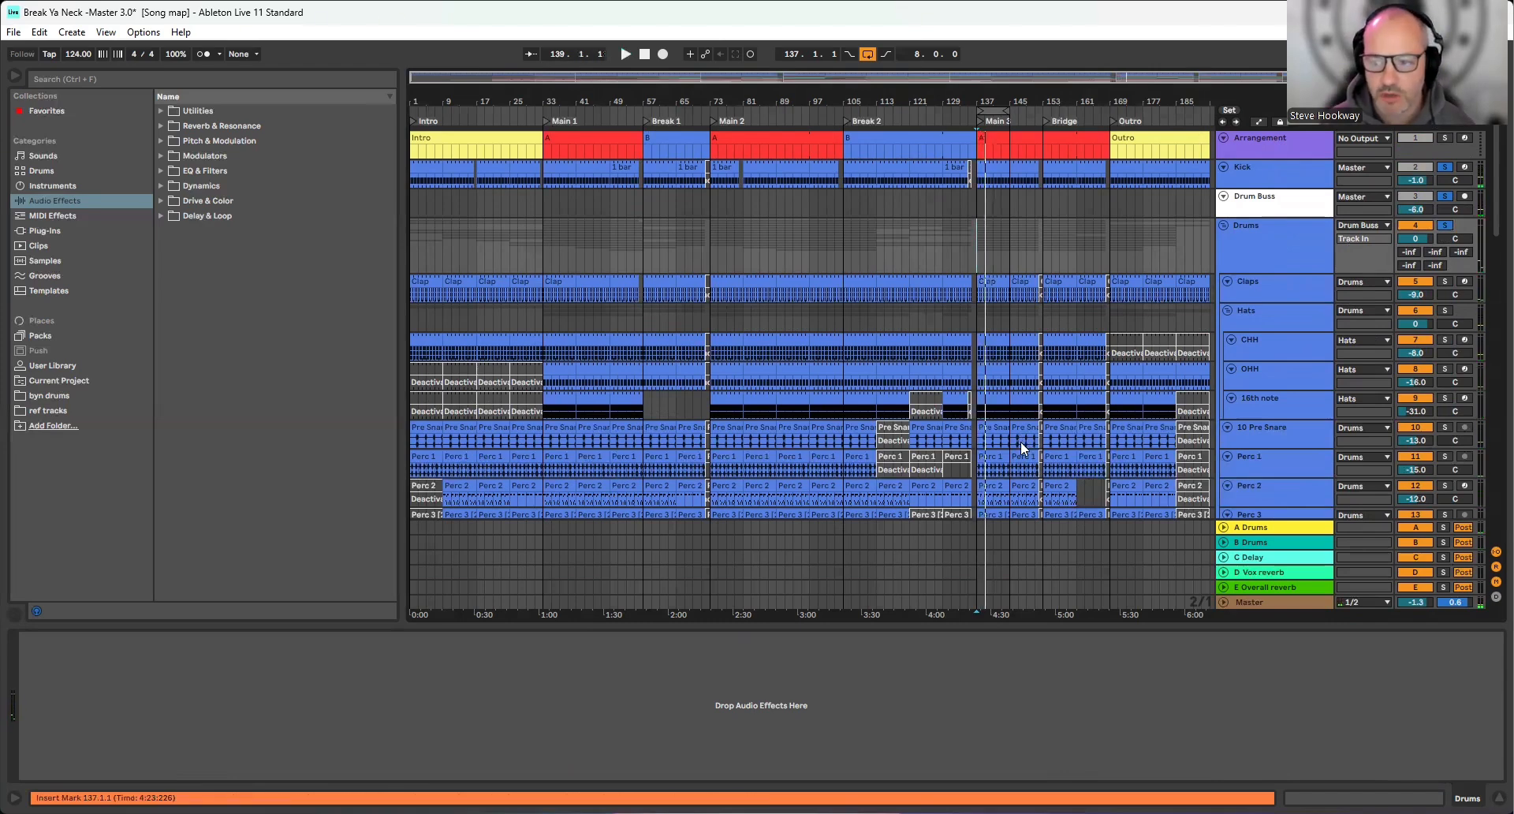
pyautogui.press('space')
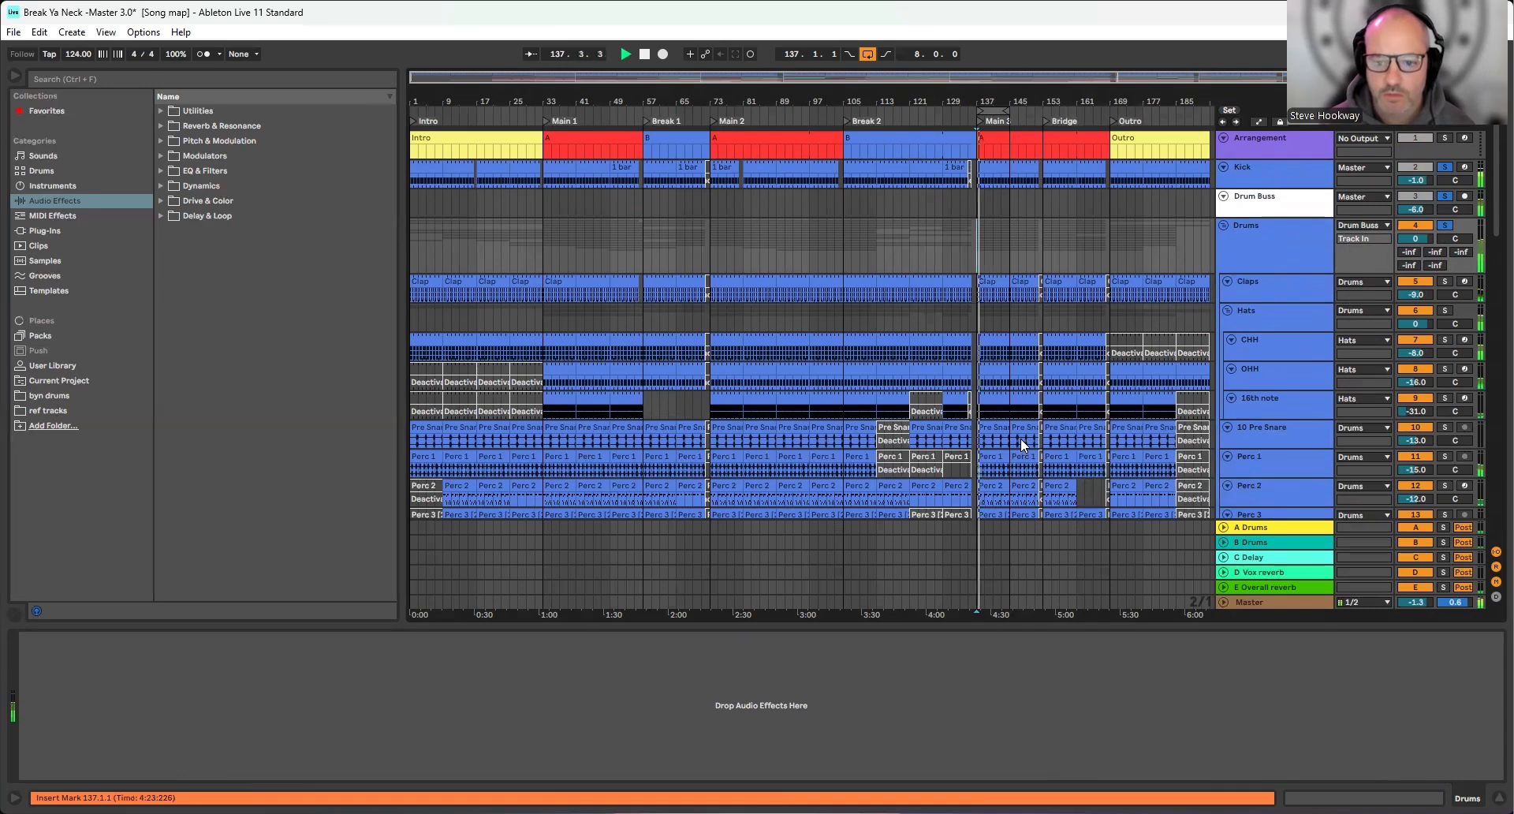
pyautogui.scroll(-5, 1020, 438)
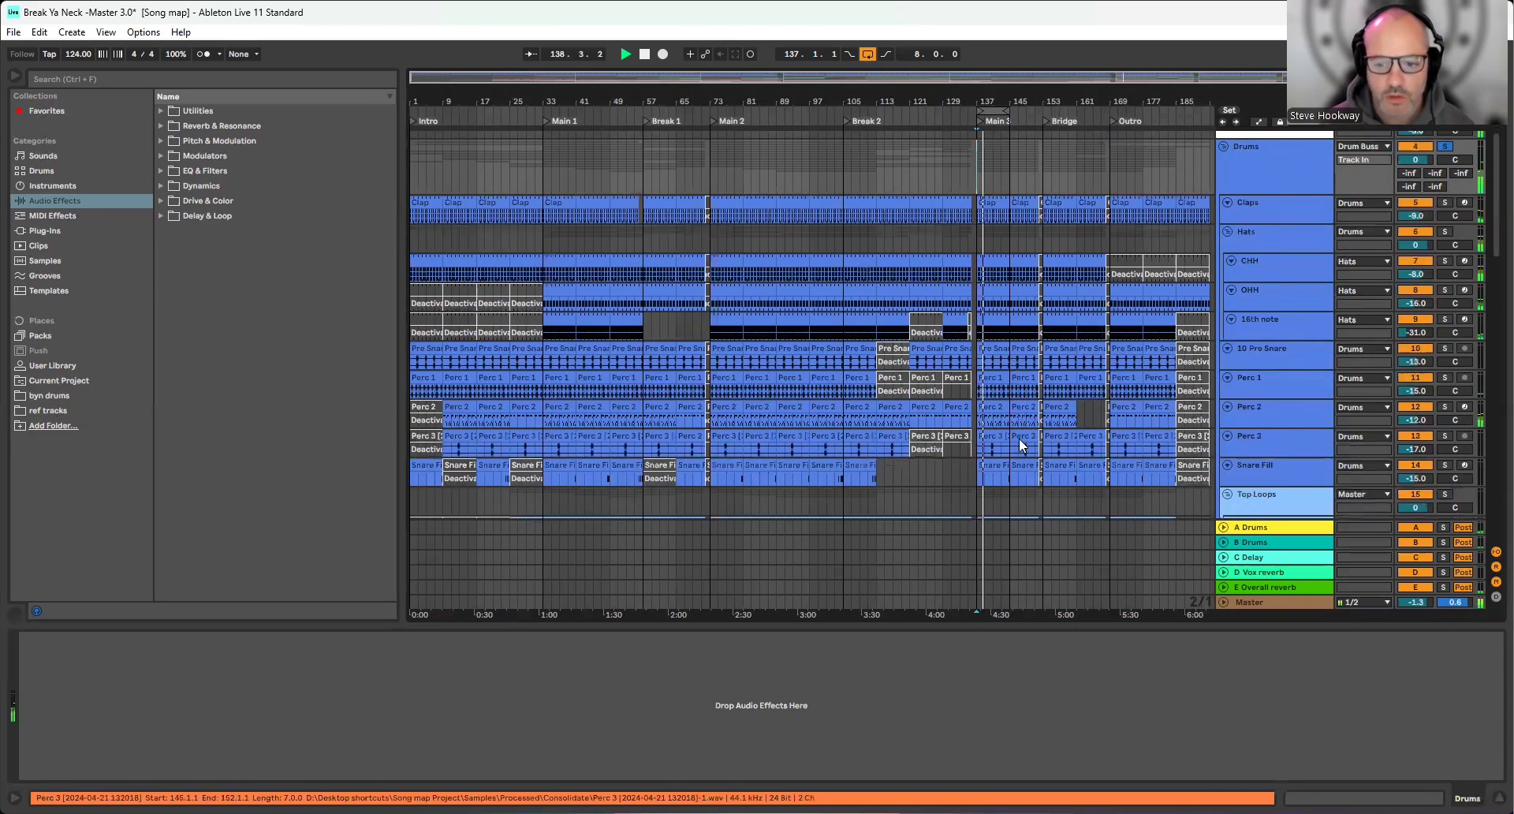
pyautogui.scroll(-5, 1019, 438)
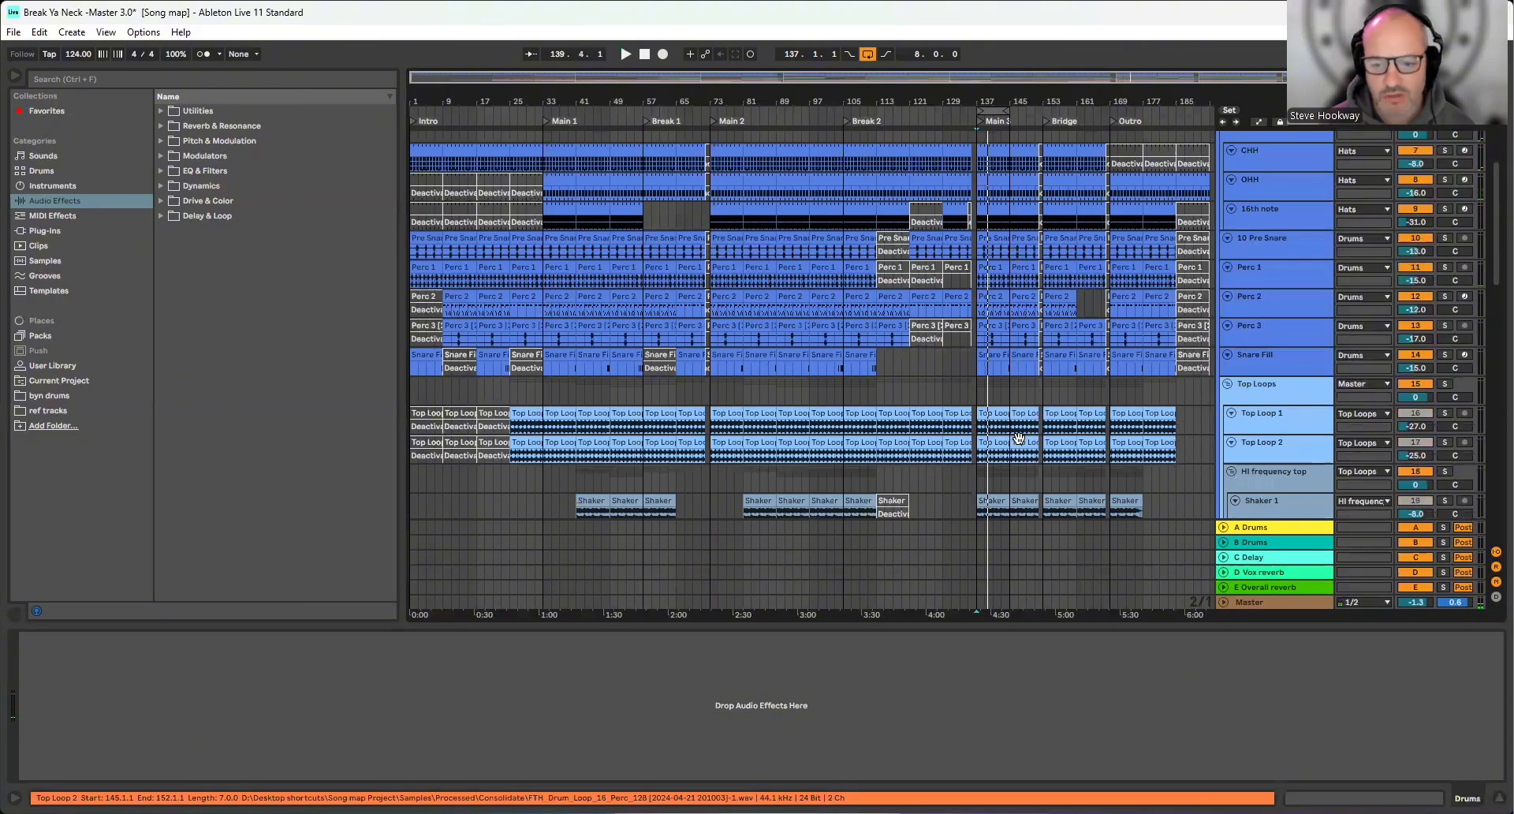
pyautogui.scroll(-3, 1019, 438)
pyautogui.scroll(-2, 1019, 438)
pyautogui.press('space')
pyautogui.press('space')
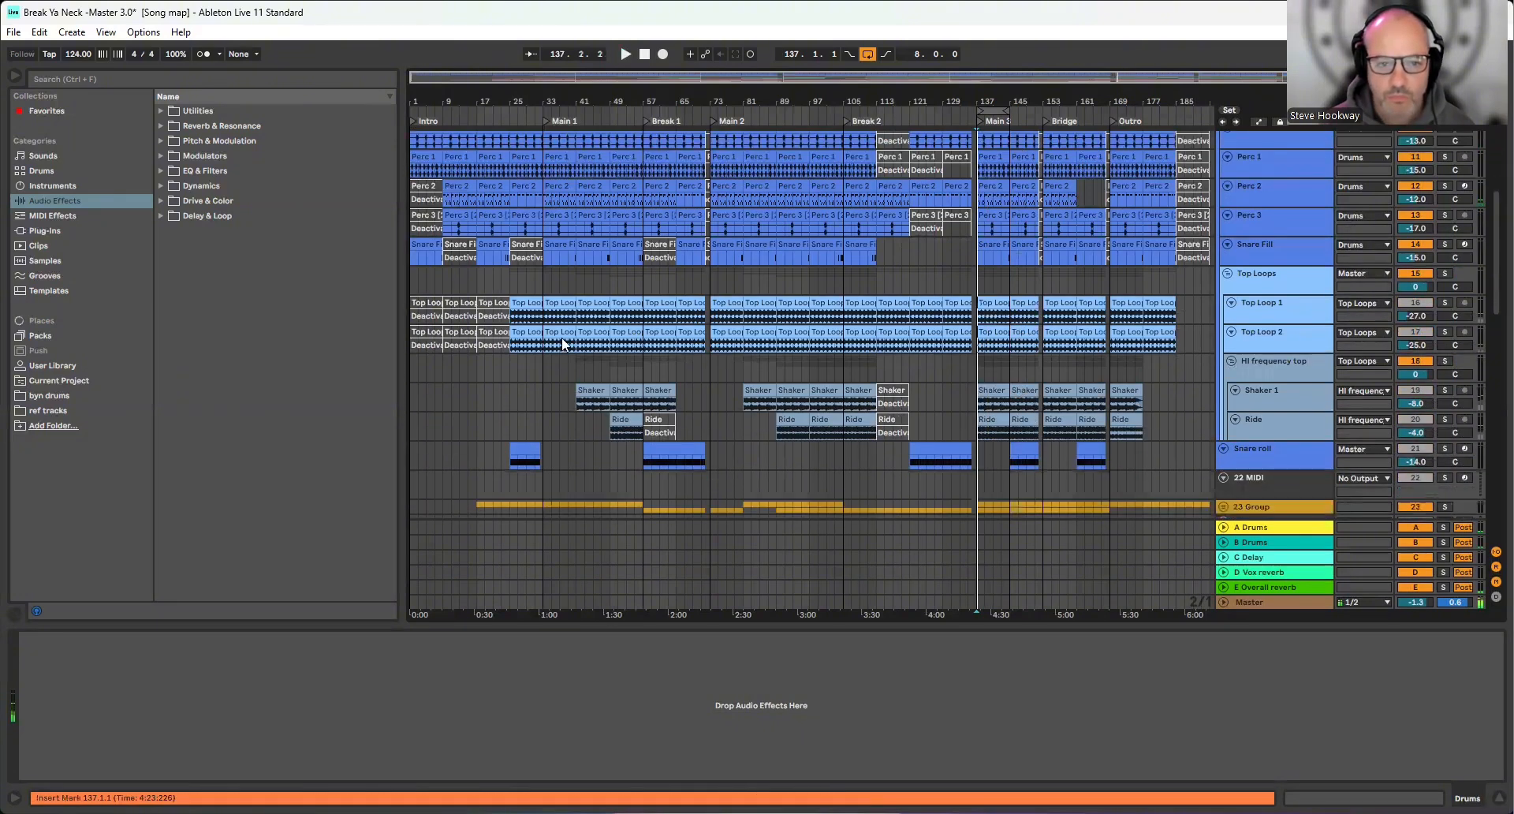
# Play the drum arrangement from bar 1 of the intro and from the start of the Outro at bar 169
pyautogui.click(411, 439)
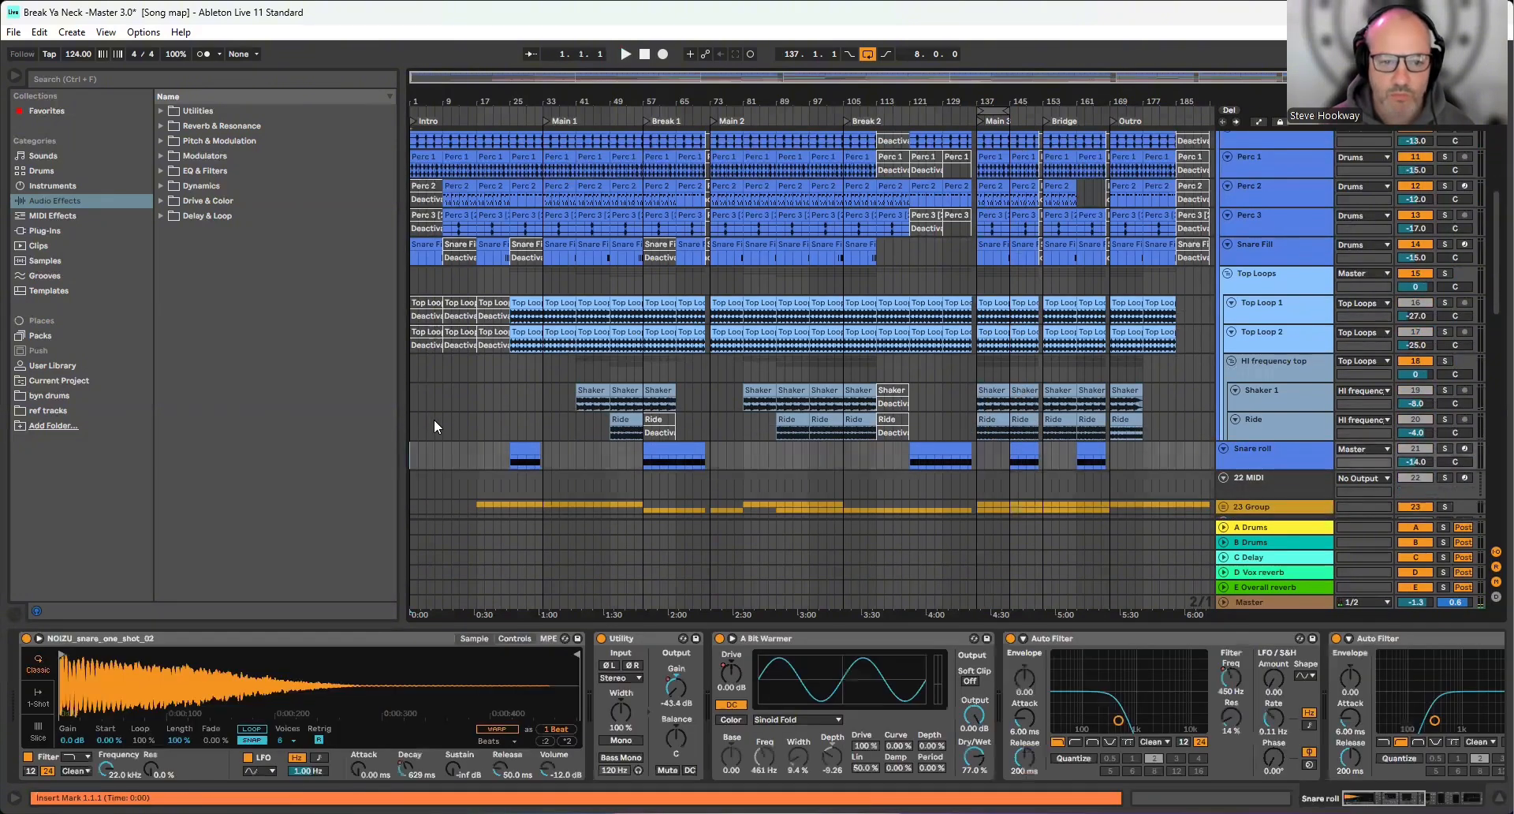
pyautogui.press('space')
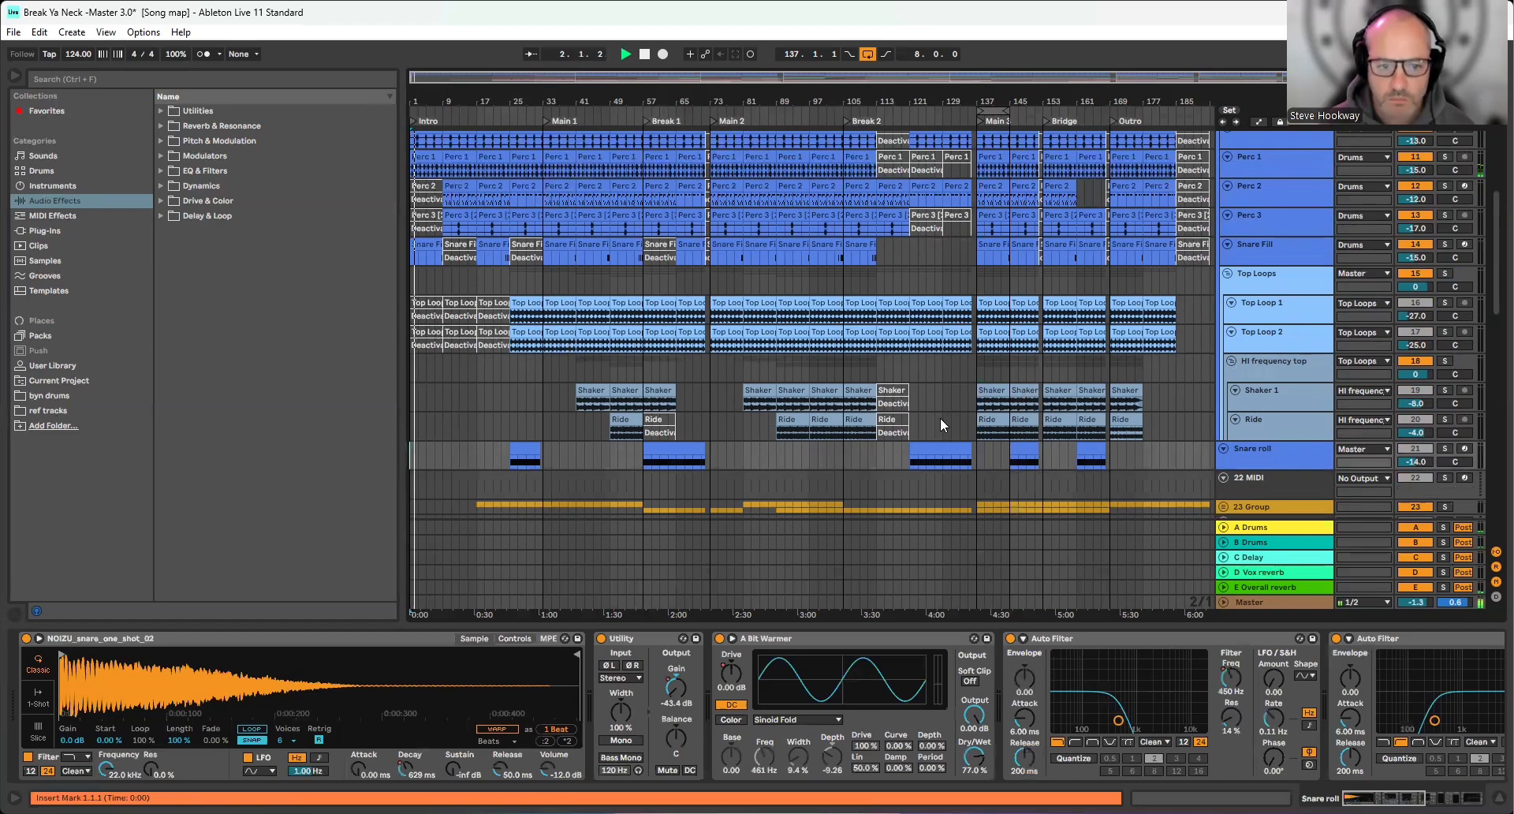
pyautogui.click(1113, 370)
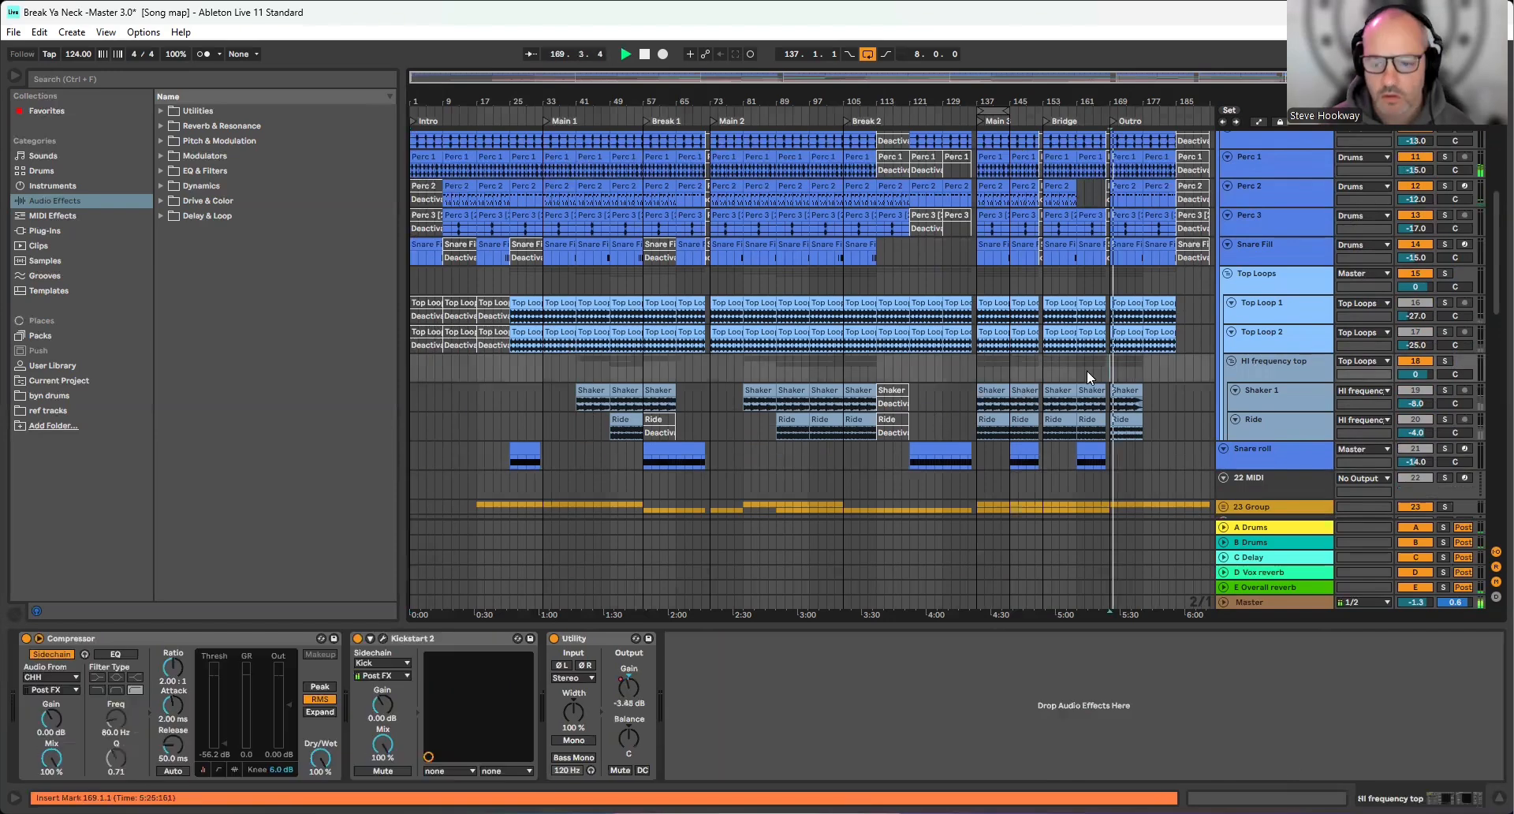
# Listen to the soloed Shaker 1 track from bar 173 in the Outro and review its placement in the arrangement
pyautogui.click(1126, 430)
pyautogui.scroll(-5, 1120, 442)
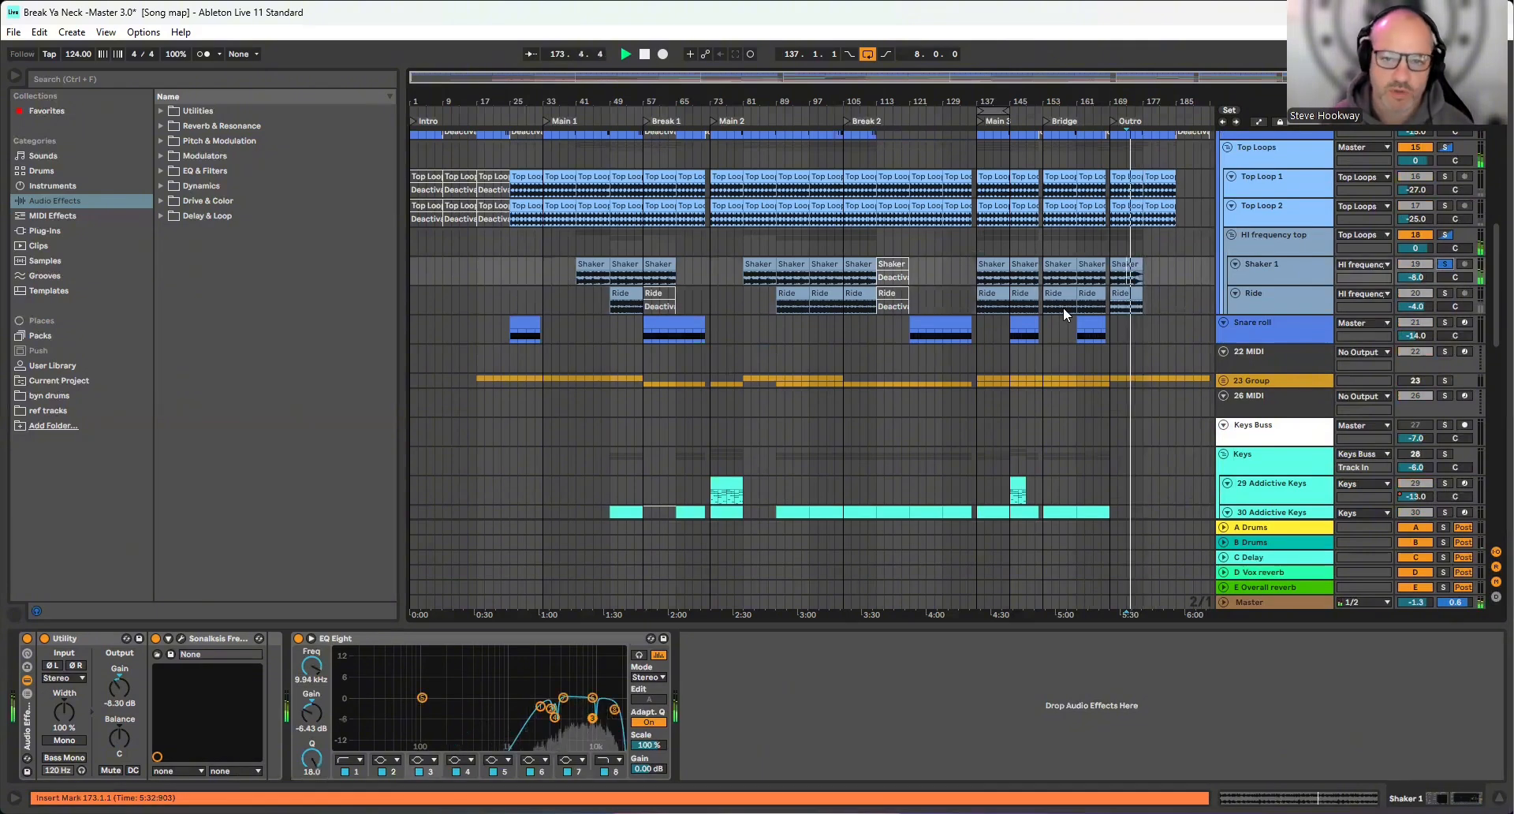
pyautogui.click(925, 263)
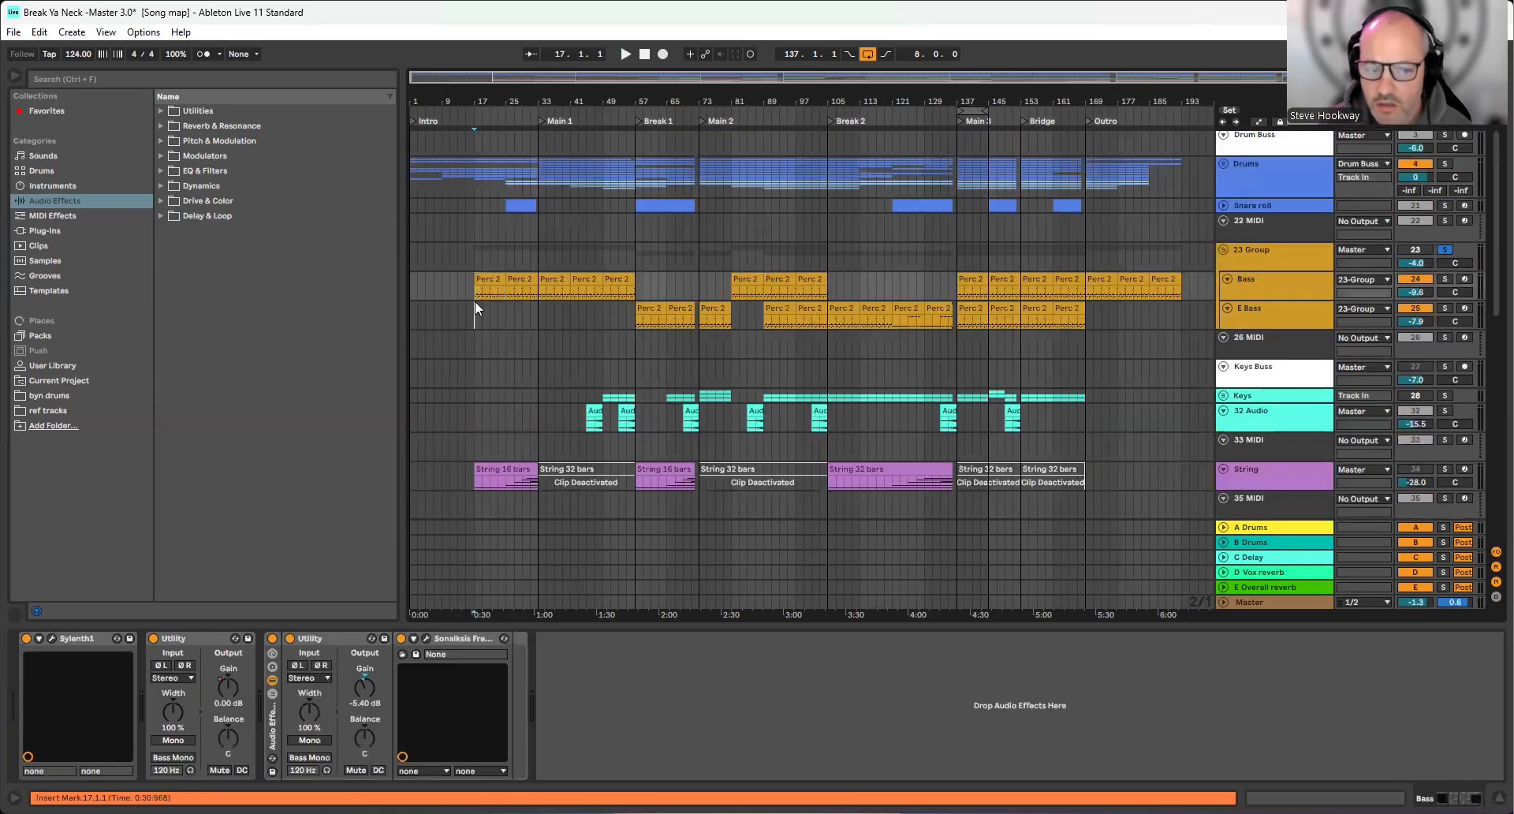
# Play the soloed bass group from bar 17 and move the playback start to bar 121 on the E Bass track
pyautogui.click(478, 311)
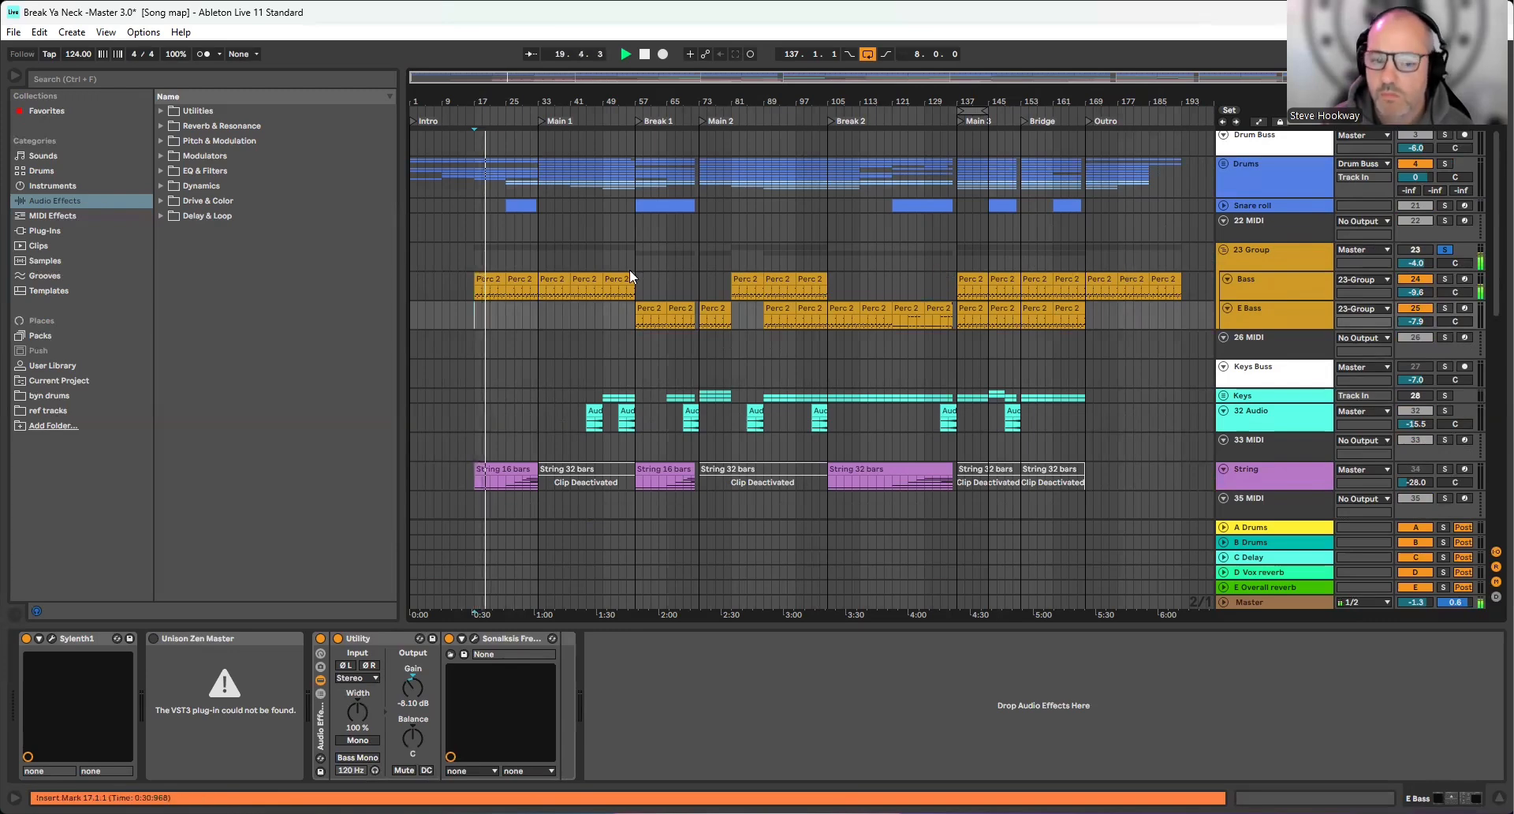
pyautogui.click(907, 268)
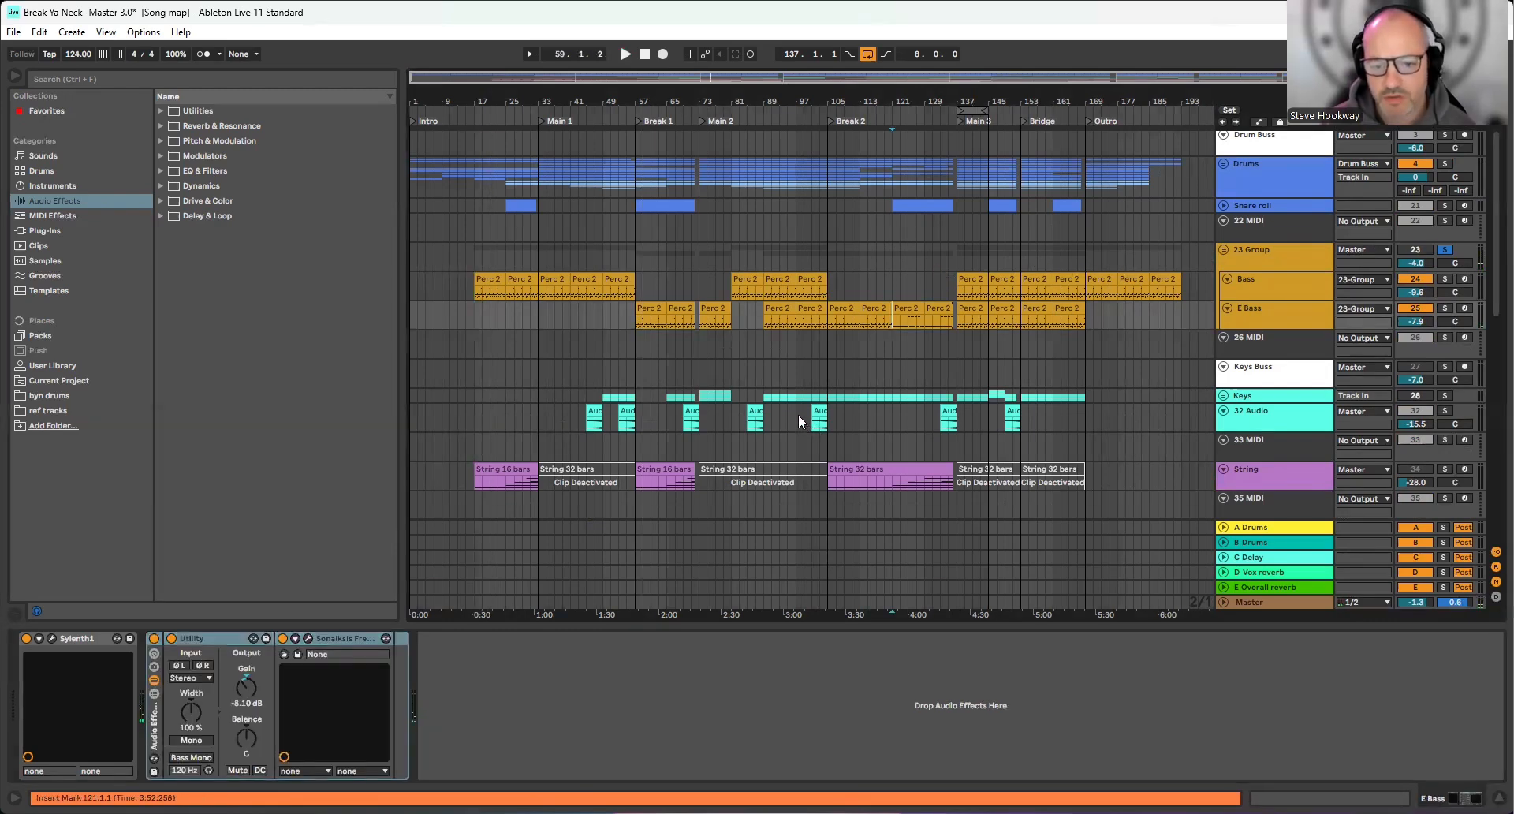
# Play the soloed E Bass part from bar 121 at the end of Break 2 with the clip detail view collapsed
pyautogui.click(911, 310)
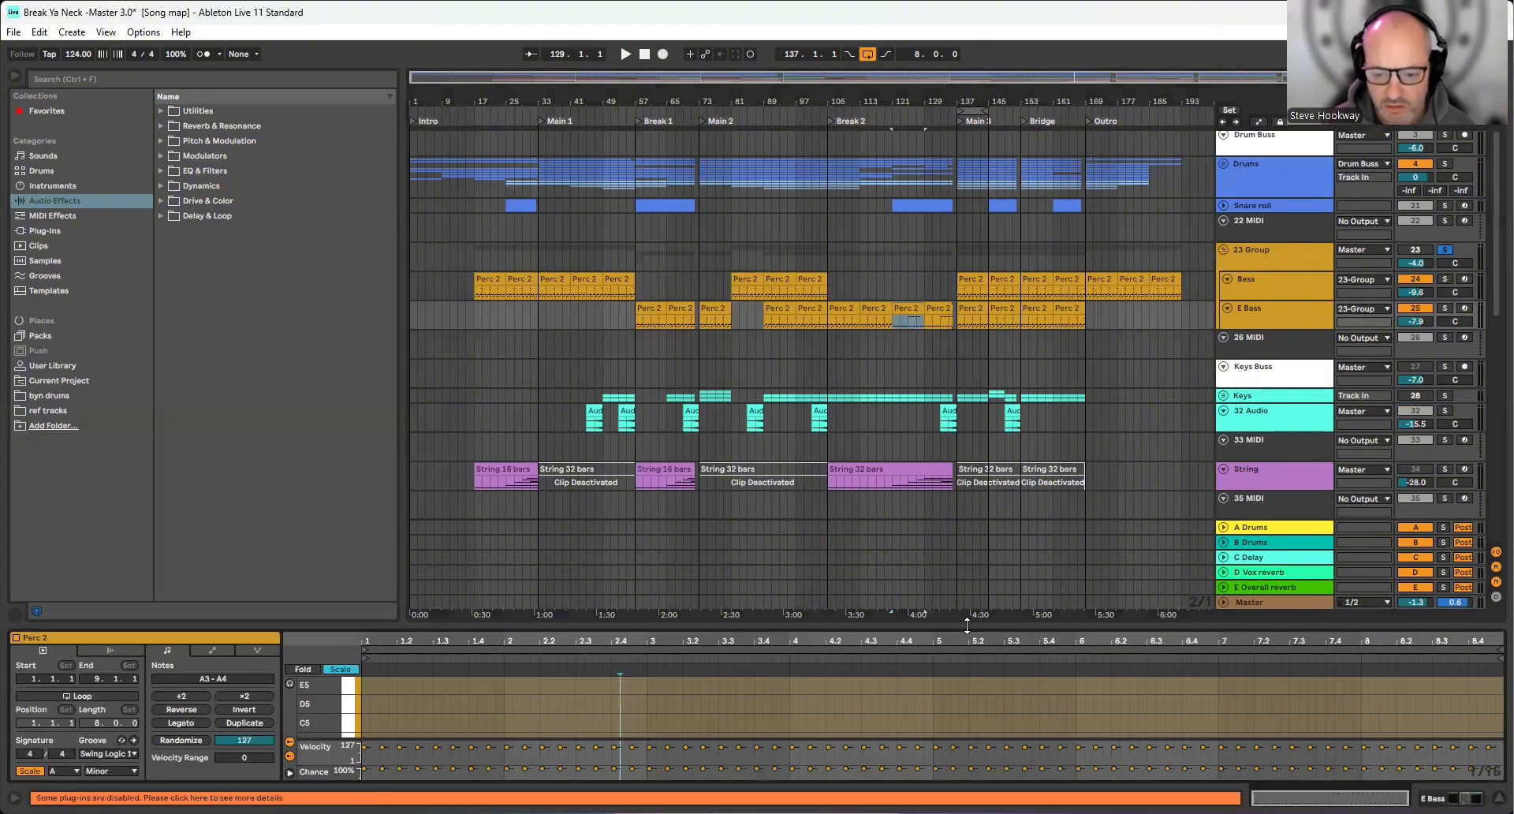
pyautogui.moveTo(967, 625); pyautogui.dragTo(994, 777)
pyautogui.press('space')
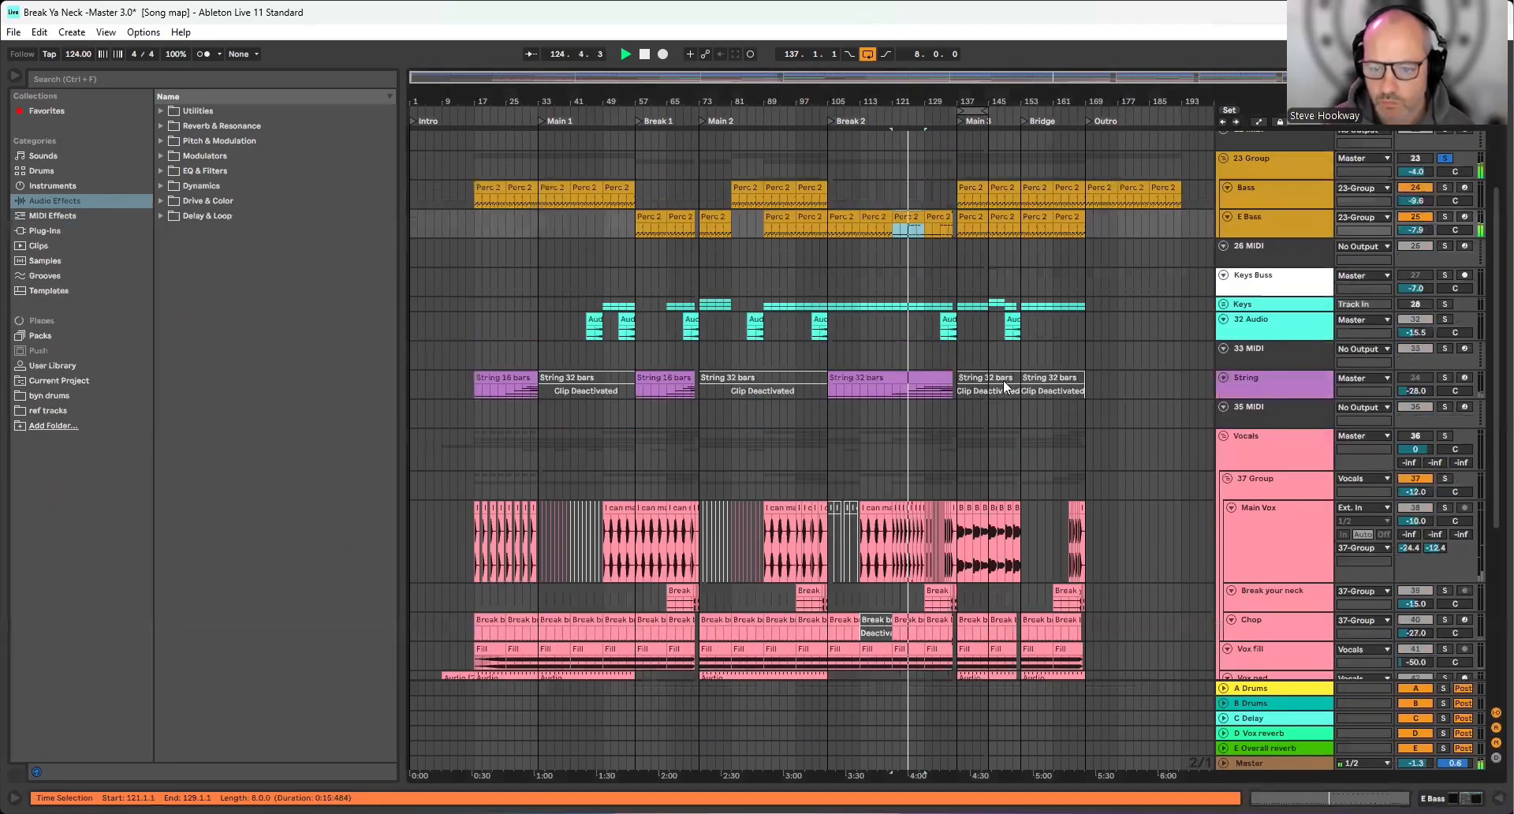
pyautogui.scroll(3, 954, 357)
pyautogui.keyDown('ctrl'); pyautogui.scroll(8, 953, 353); pyautogui.keyUp('ctrl')
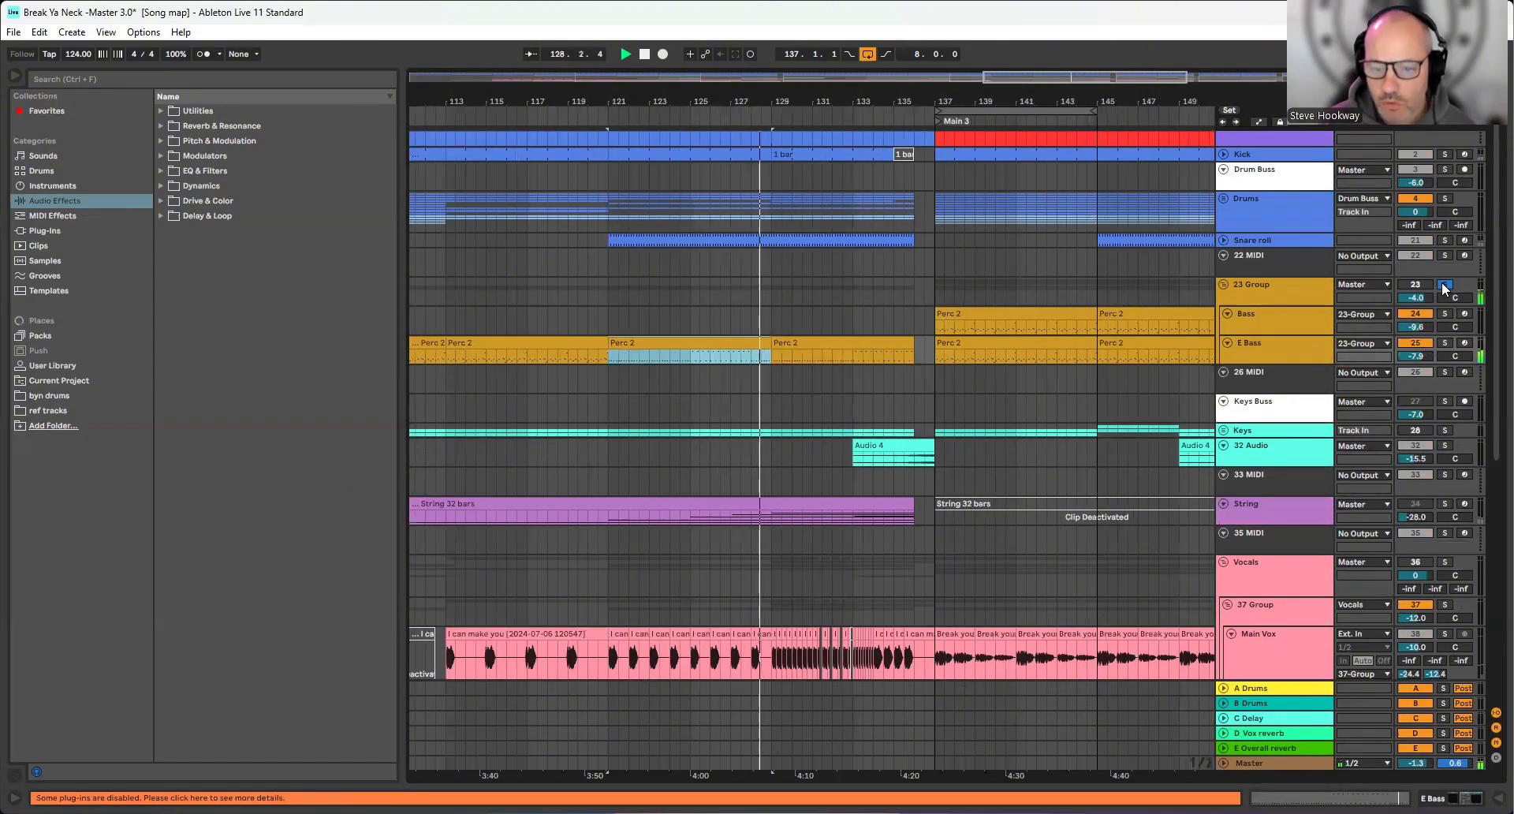
# Unsolo the bass group and play the full mix from bar 129 into Main 3
pyautogui.click(1445, 286)
pyautogui.click(777, 319)
pyautogui.press('space')
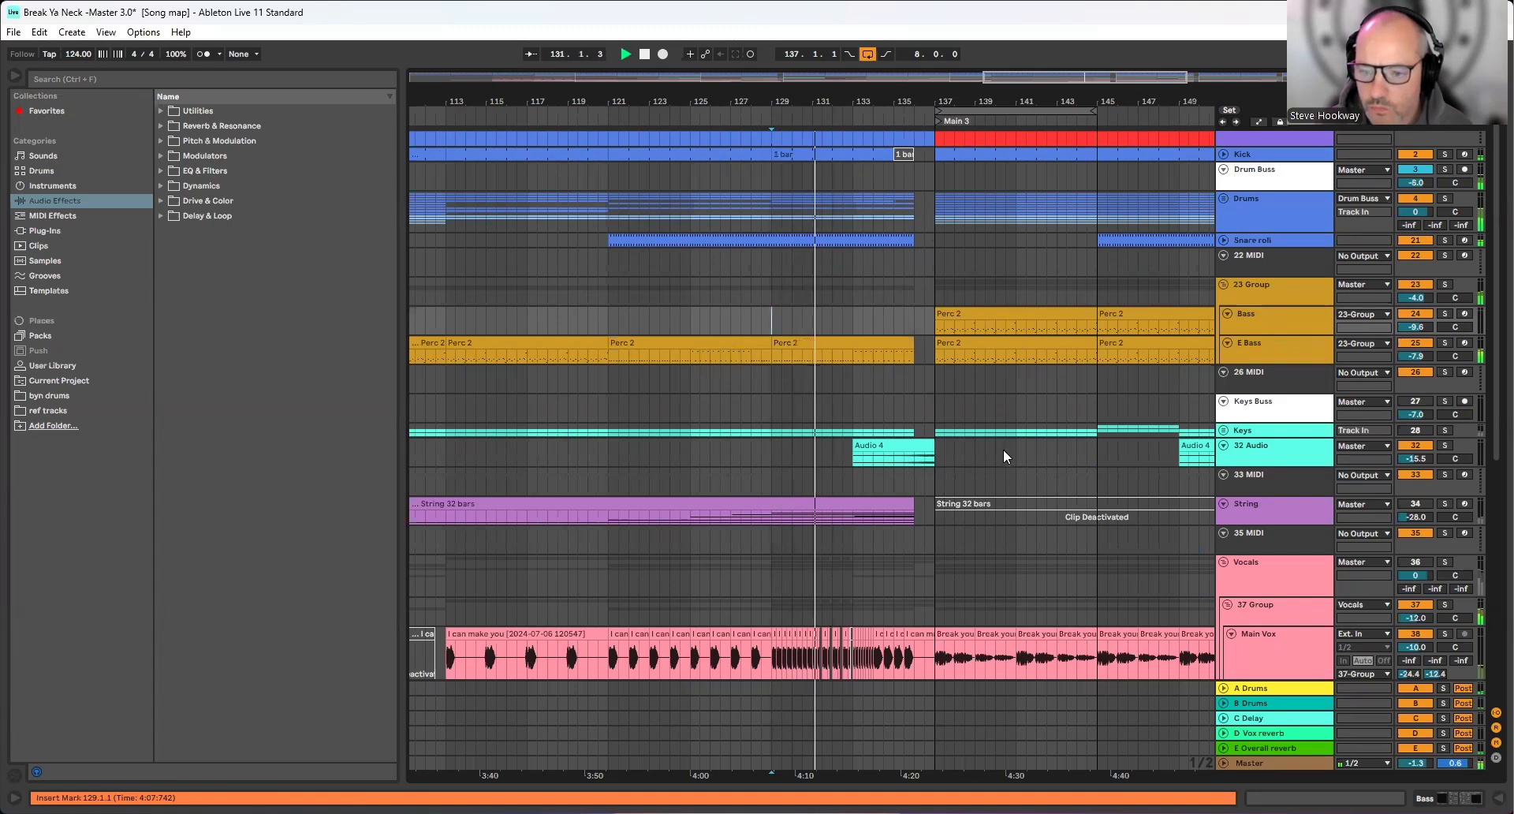
pyautogui.press('space')
pyautogui.press('x')
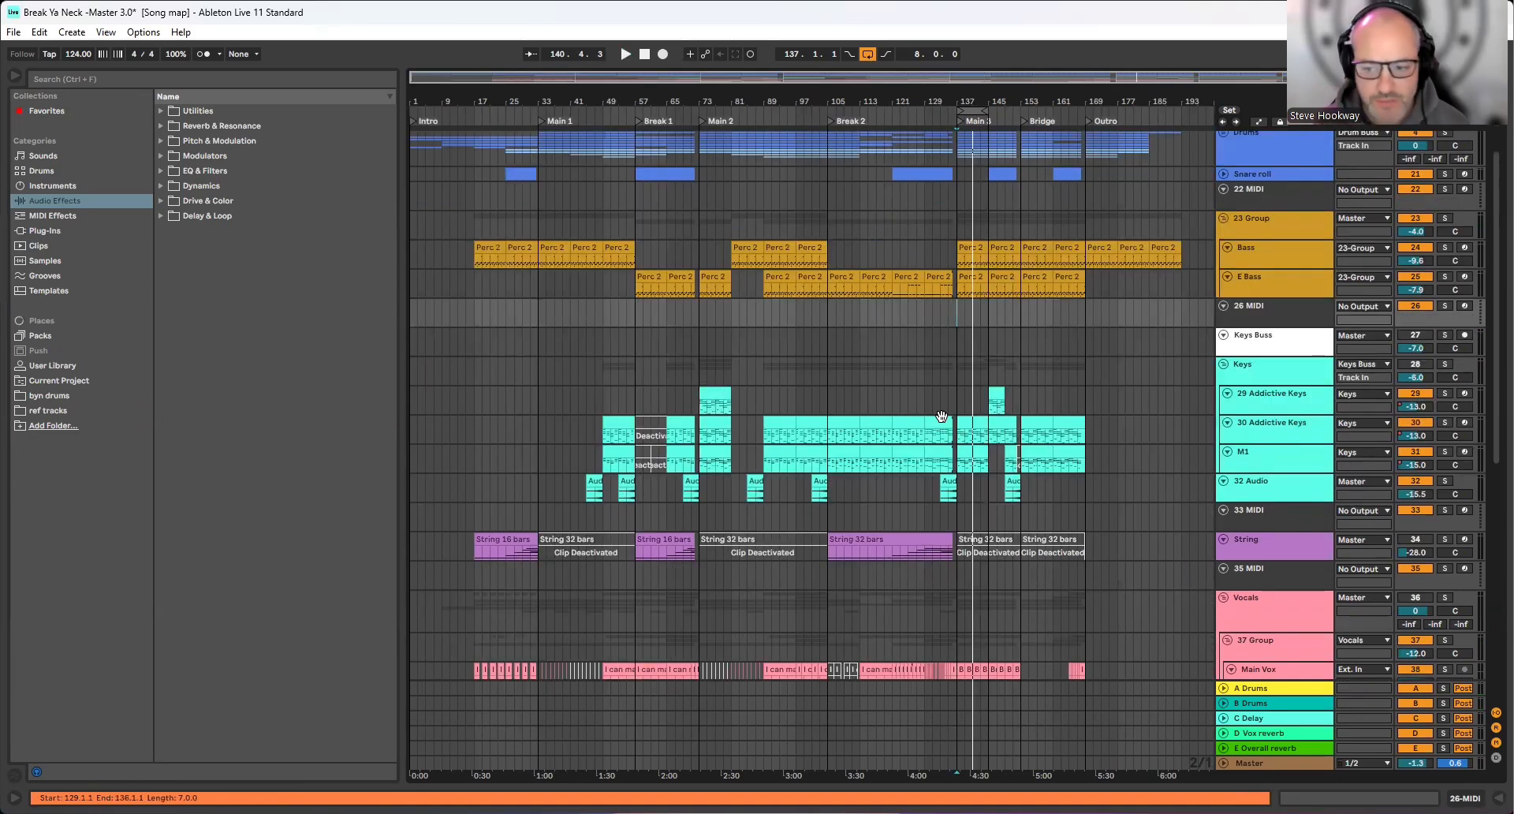
# Solo the 30 Addictive Keys track and play it from bar 137 in Main 3 with its devices shown
pyautogui.click(947, 416)
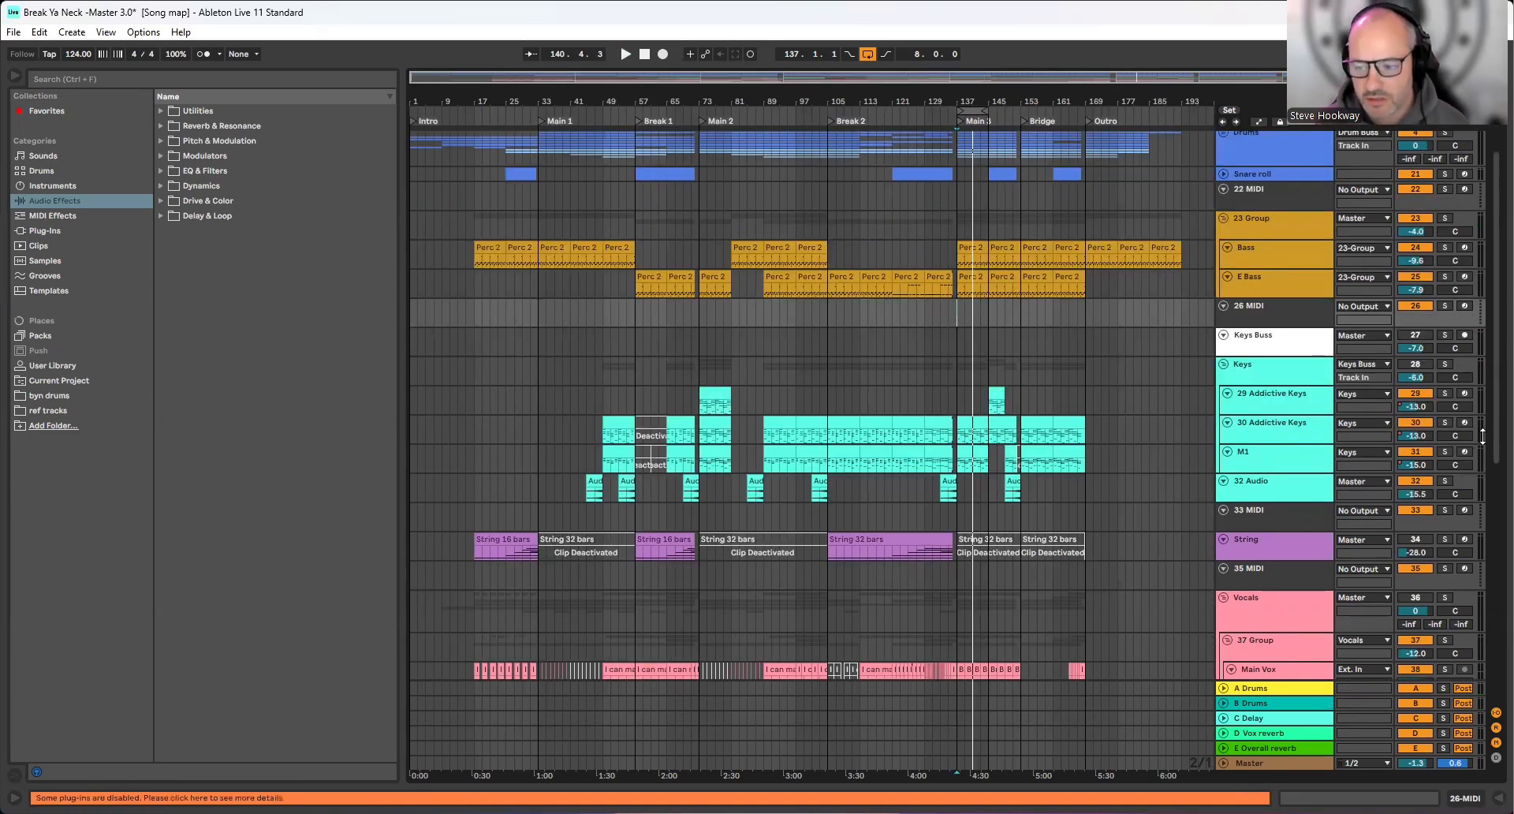
pyautogui.click(1446, 422)
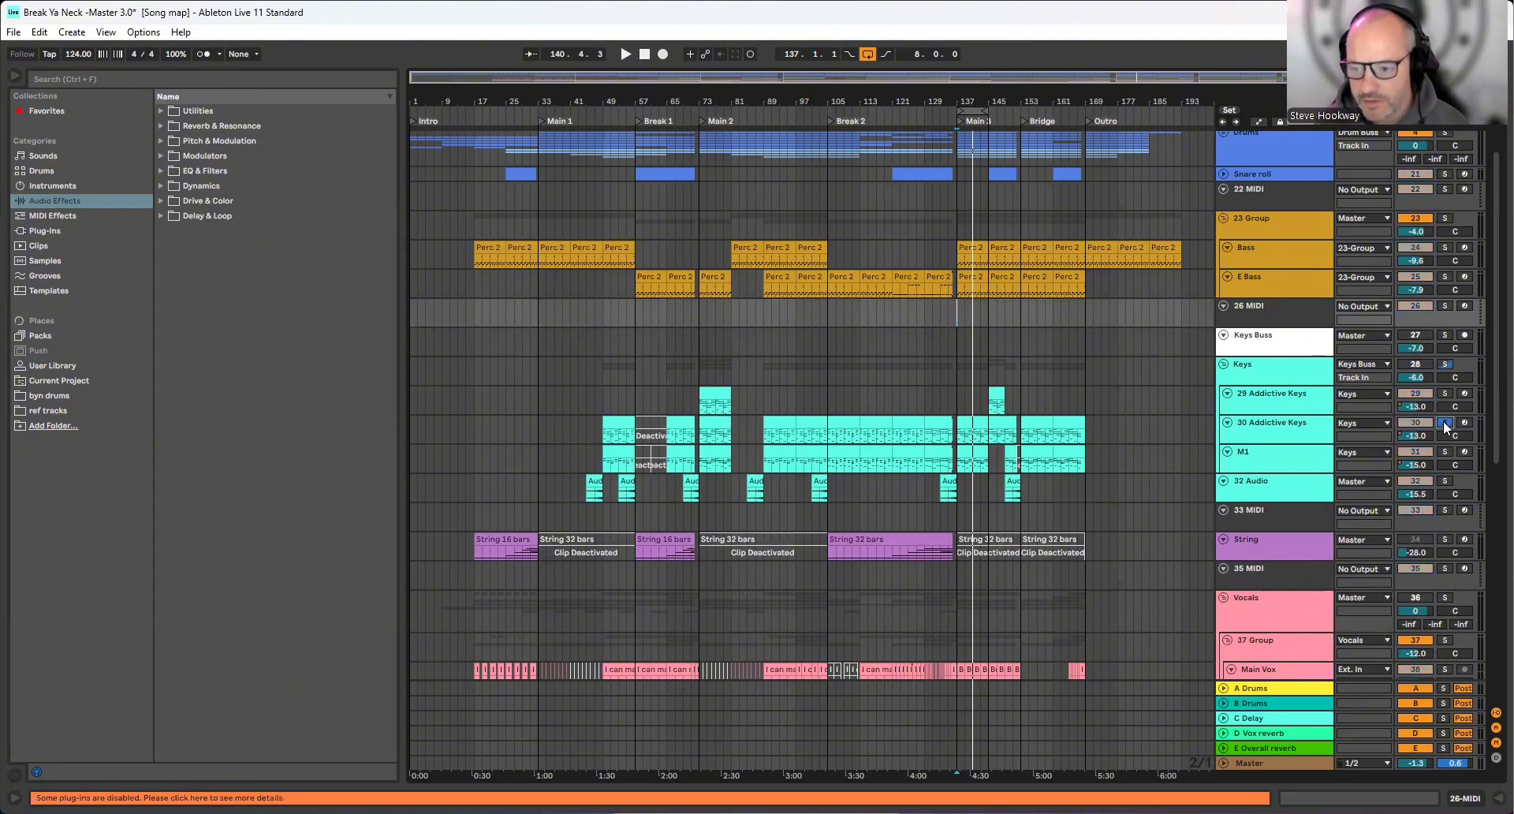
pyautogui.click(958, 434)
pyautogui.press('space')
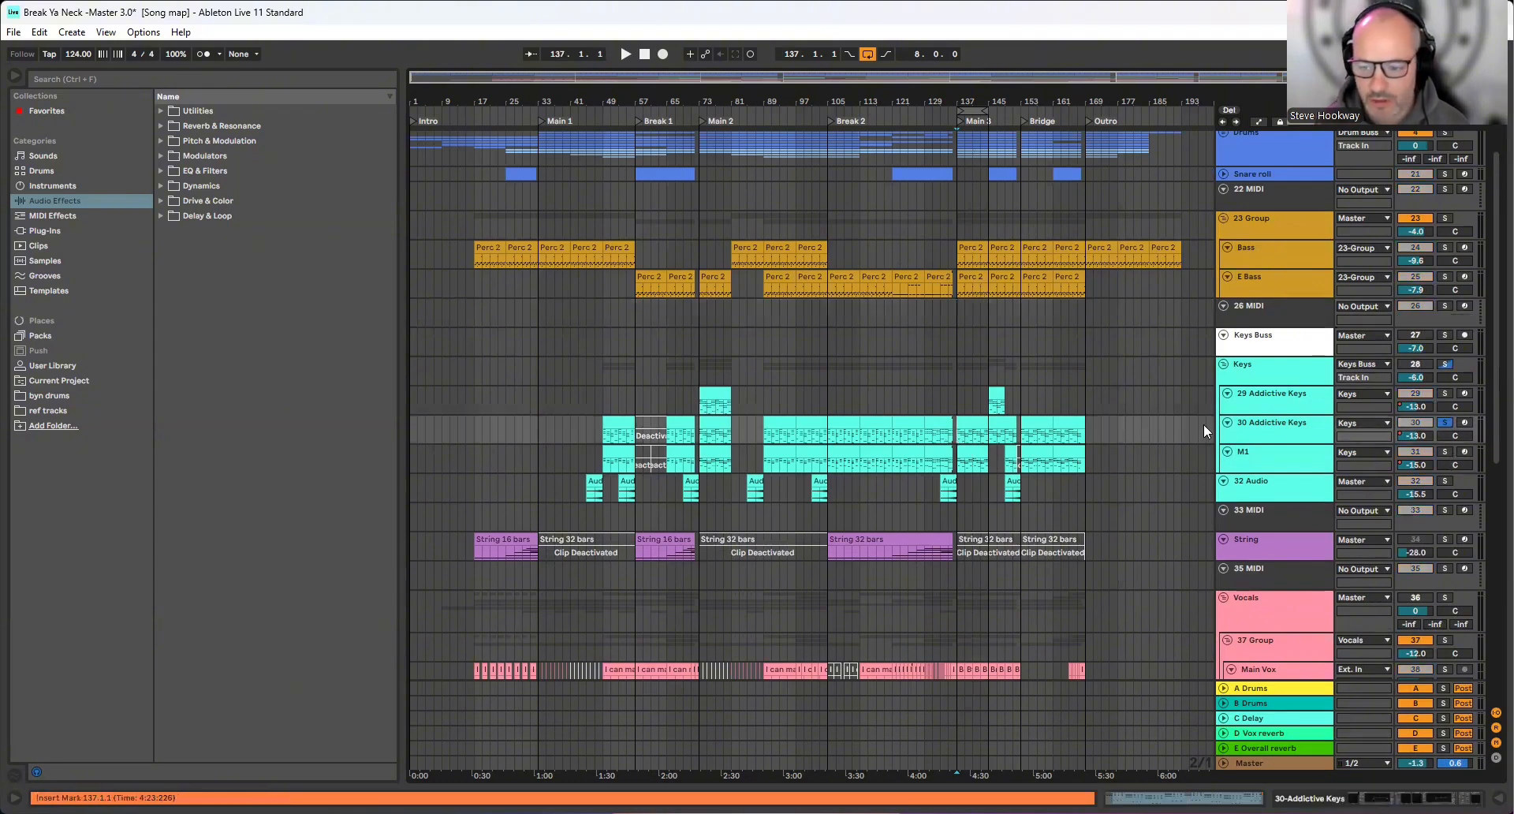
pyautogui.hotkey('shift', 'Tab')
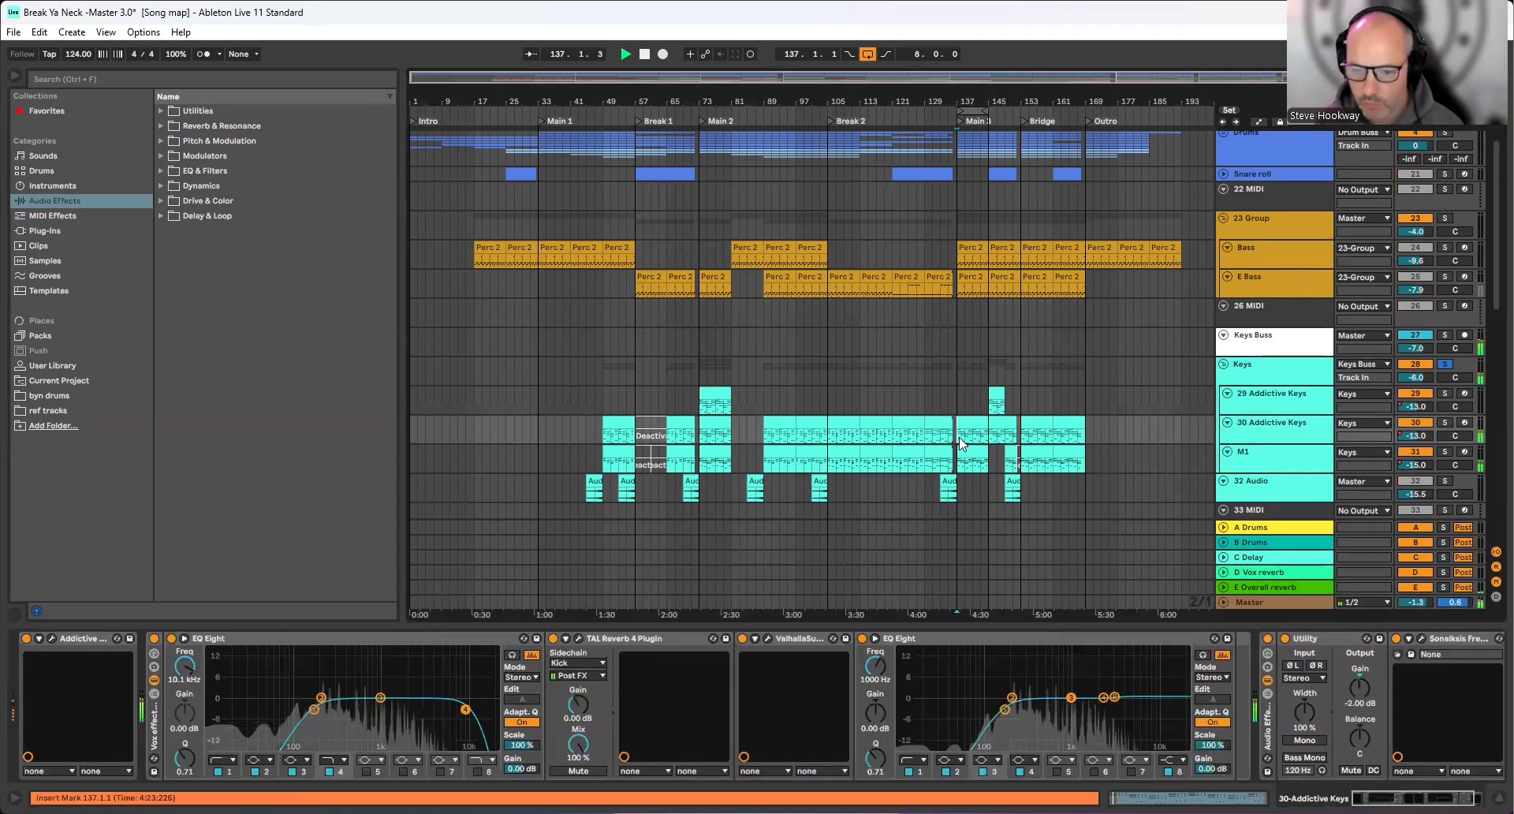
pyautogui.press('space')
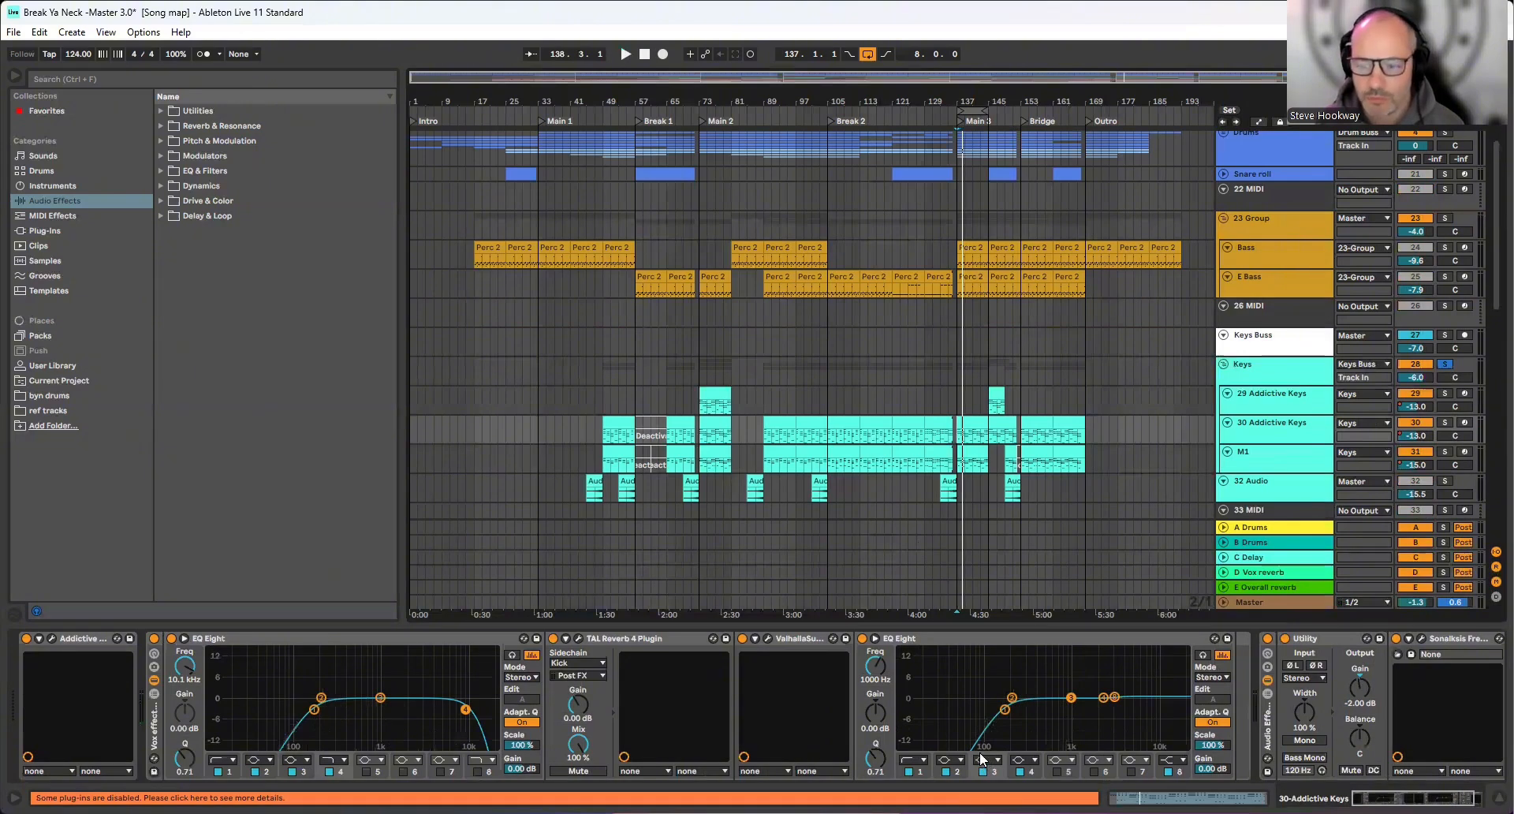
# Play the soloed M1 track from bar 137
pyautogui.click(958, 468)
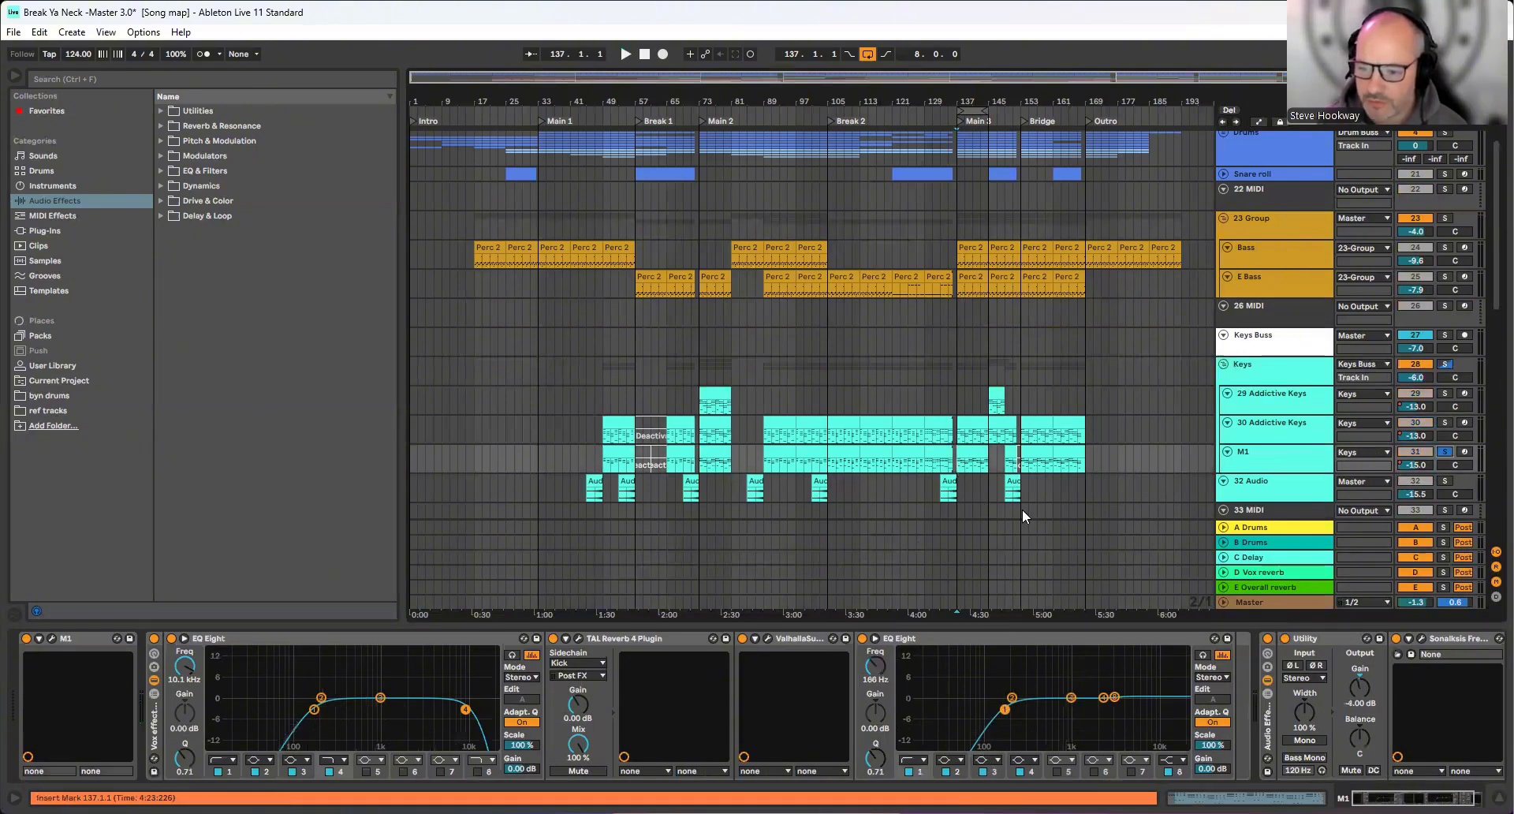
pyautogui.press('space')
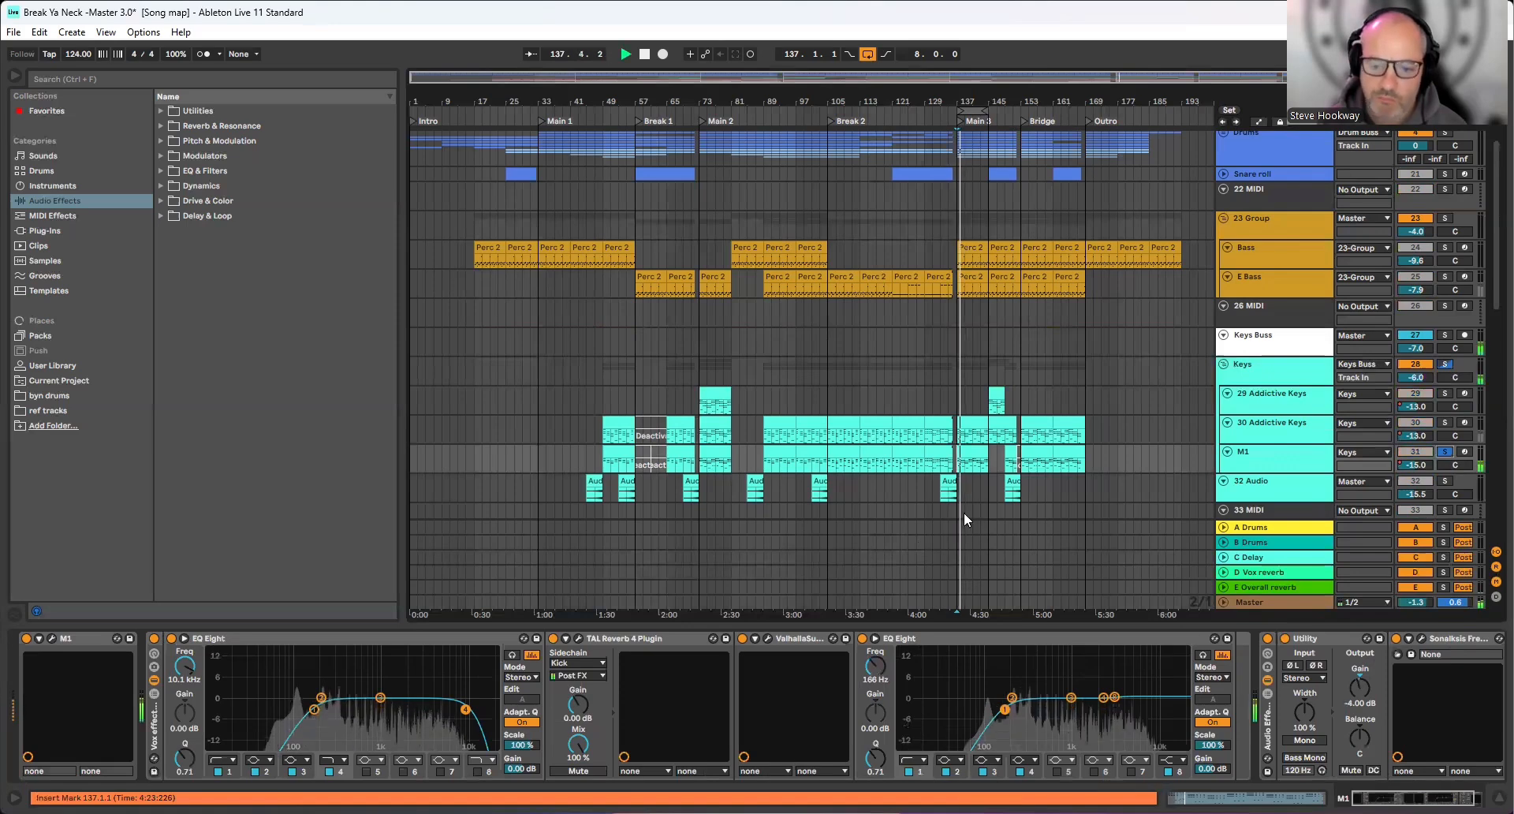
pyautogui.press('space')
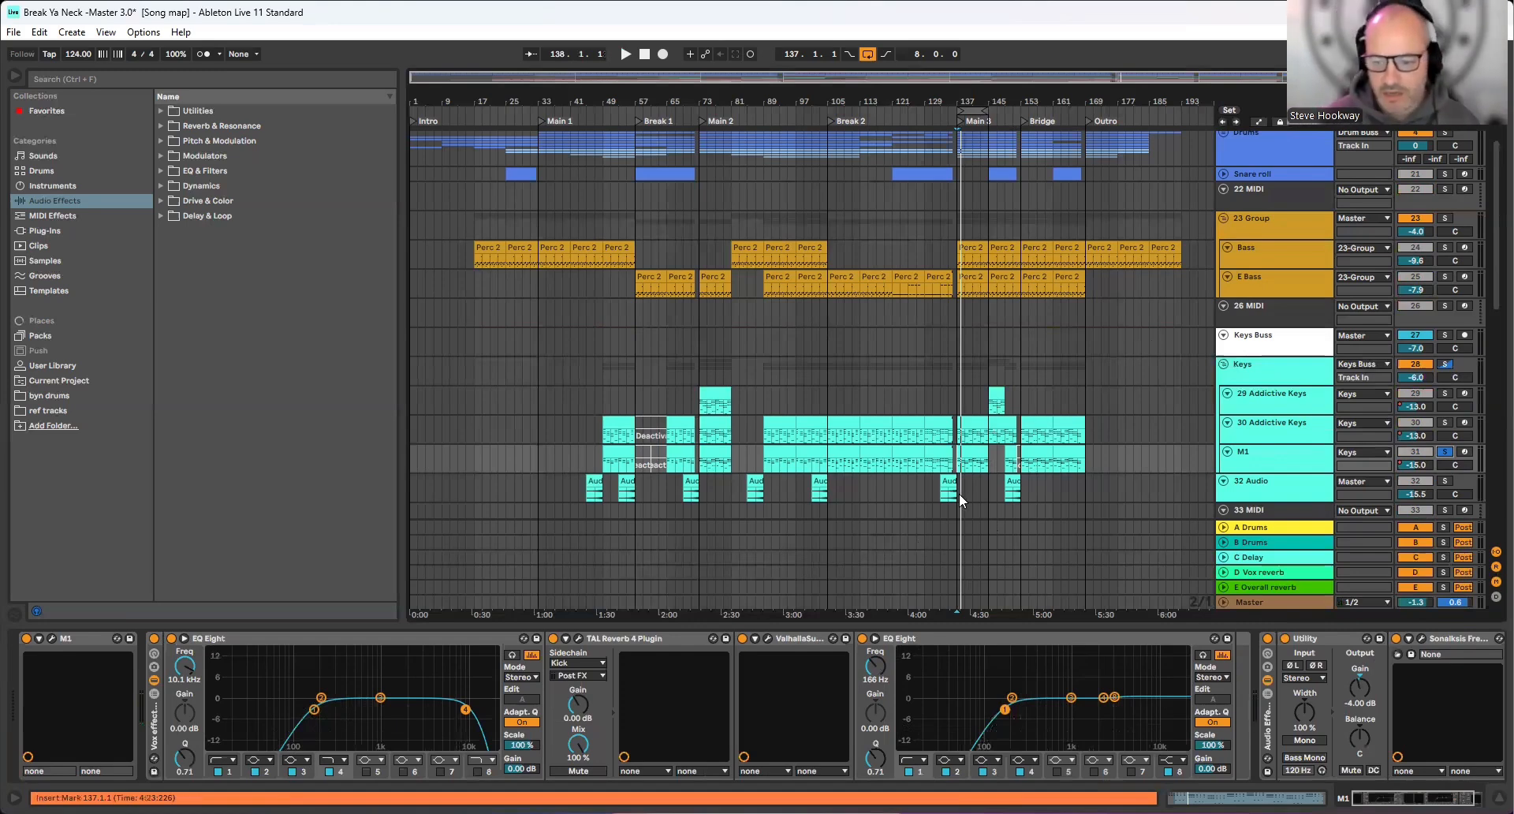
# Play the soloed 32 Audio track from bar 133 and listen to the soloed String track in Break 2
pyautogui.moveTo(958, 490); pyautogui.dragTo(945, 497)
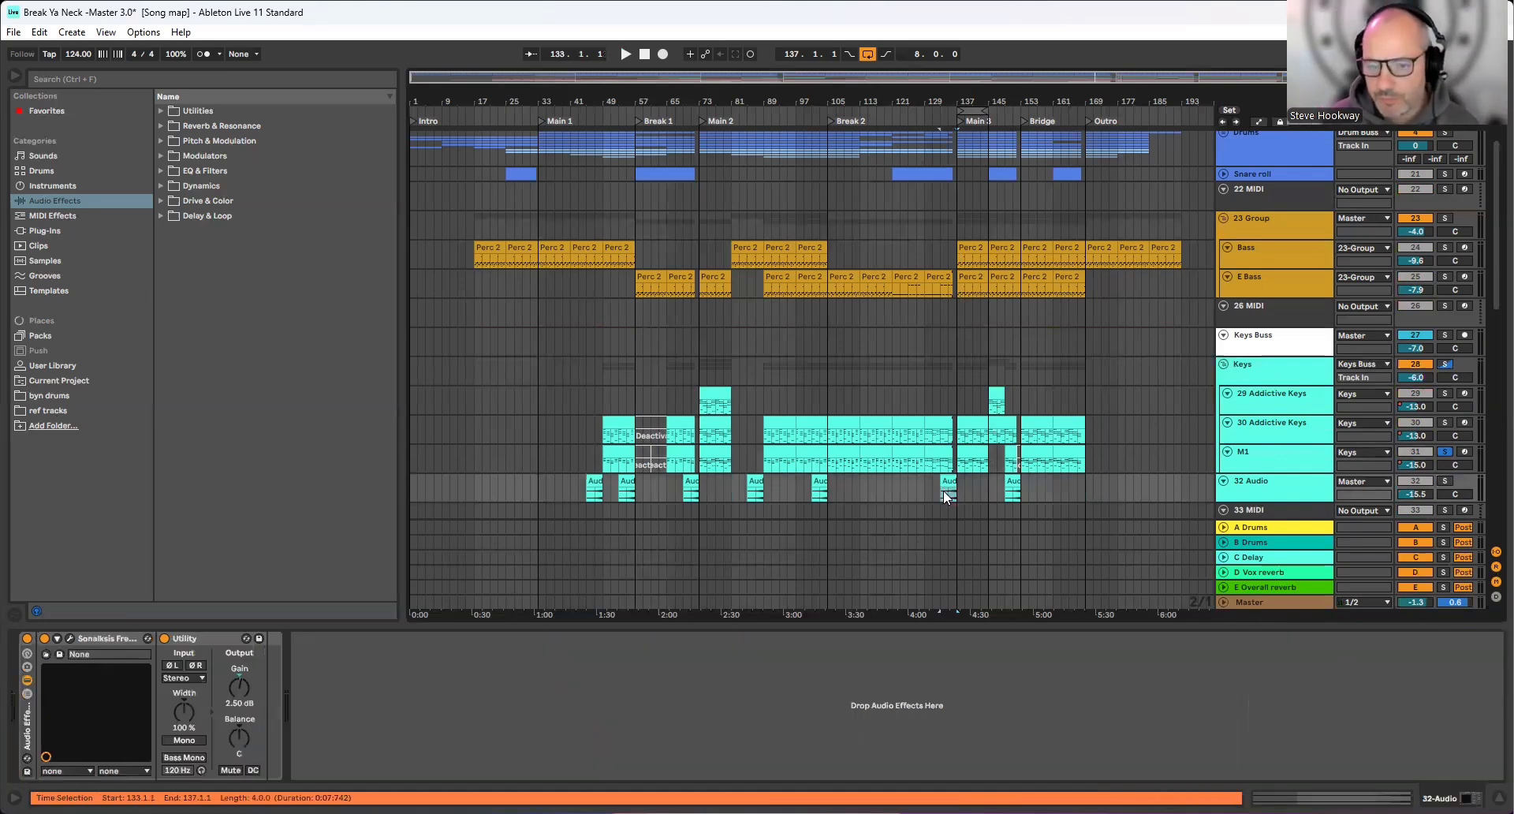
pyautogui.click(1445, 482)
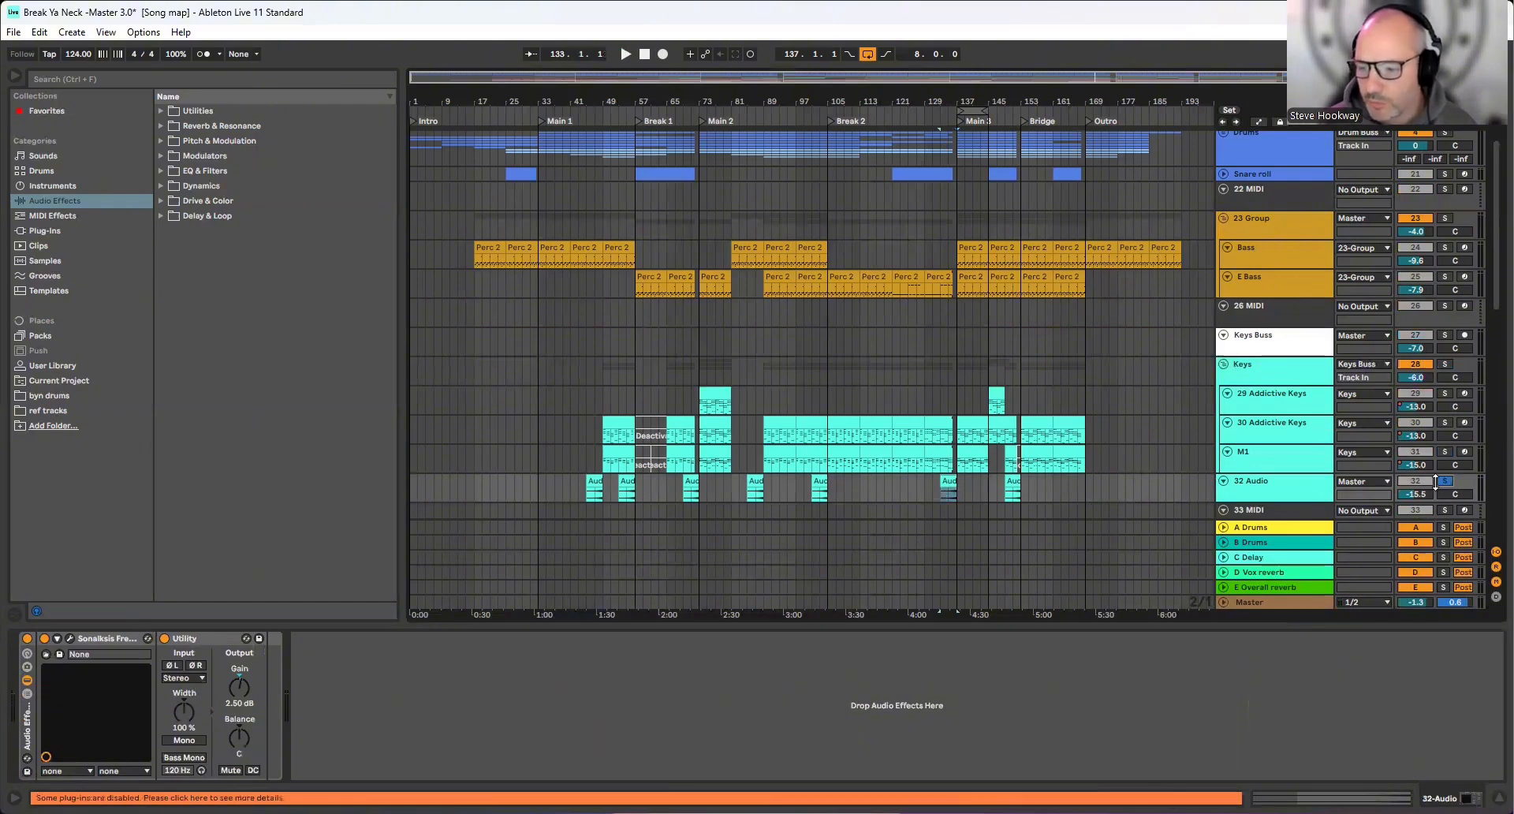
pyautogui.click(939, 494)
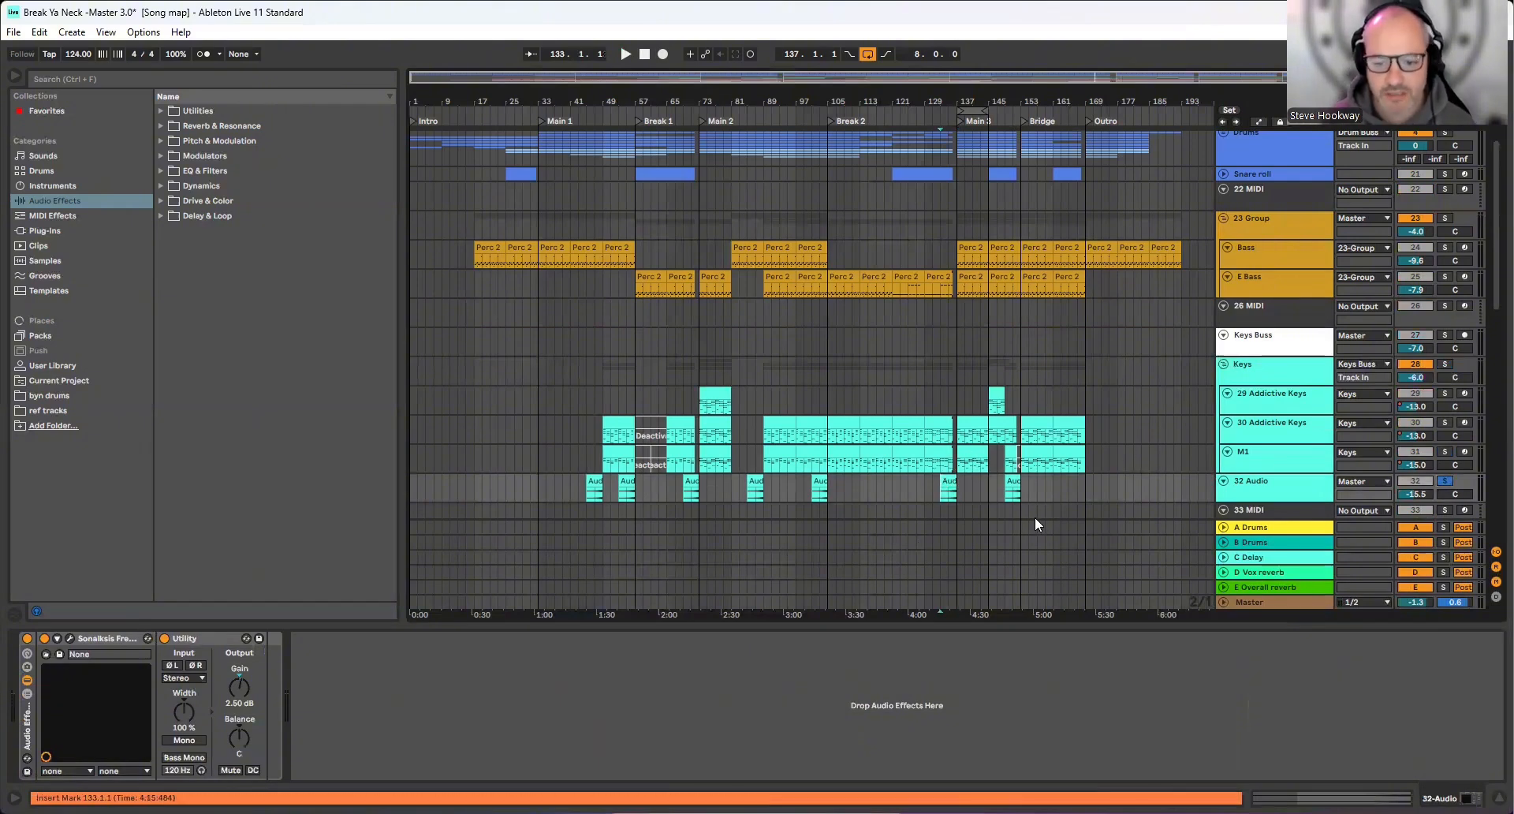
pyautogui.press('space')
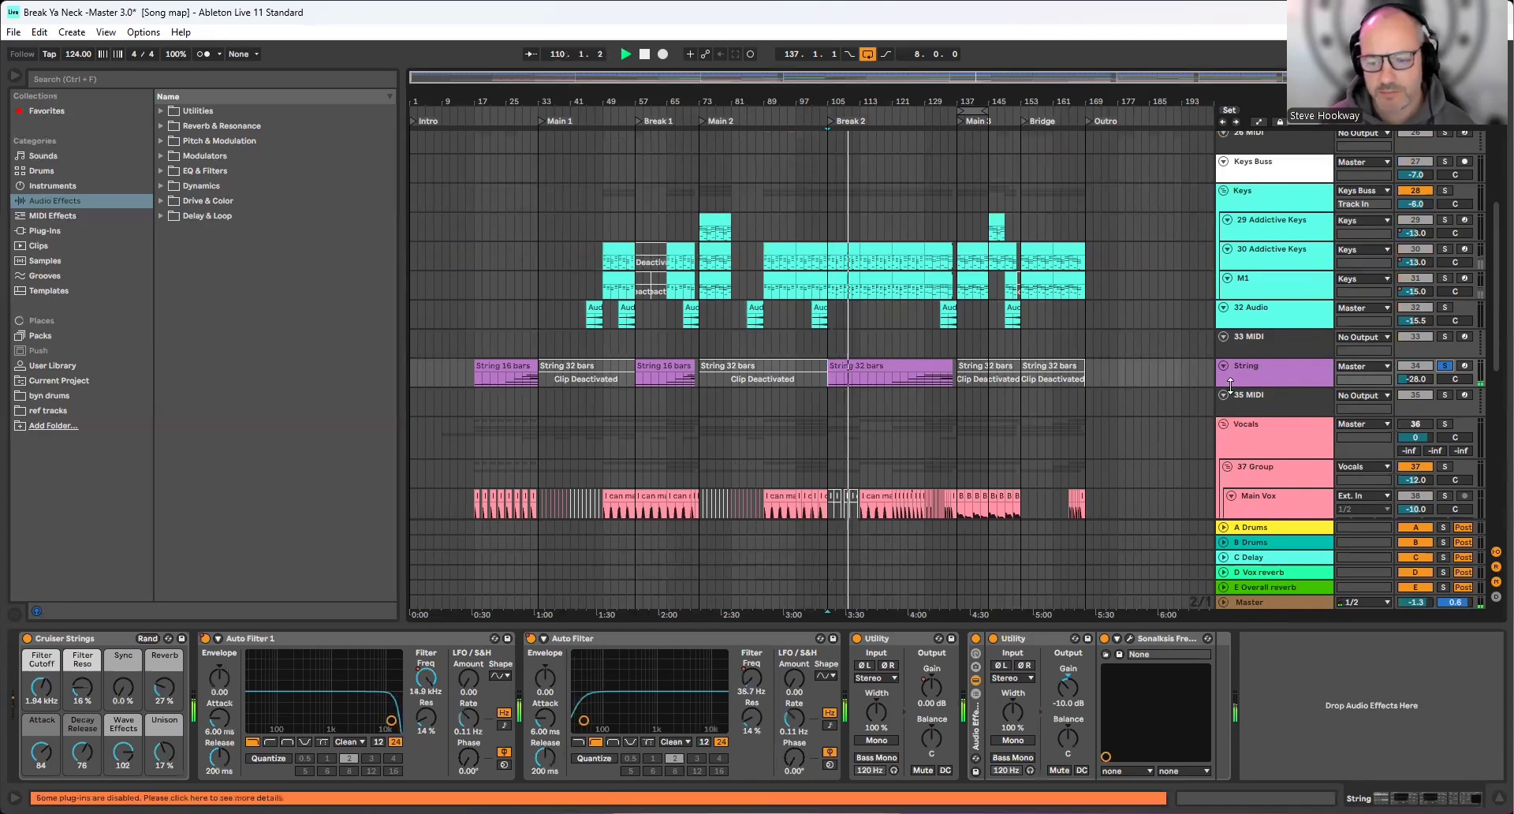
pyautogui.click(888, 377)
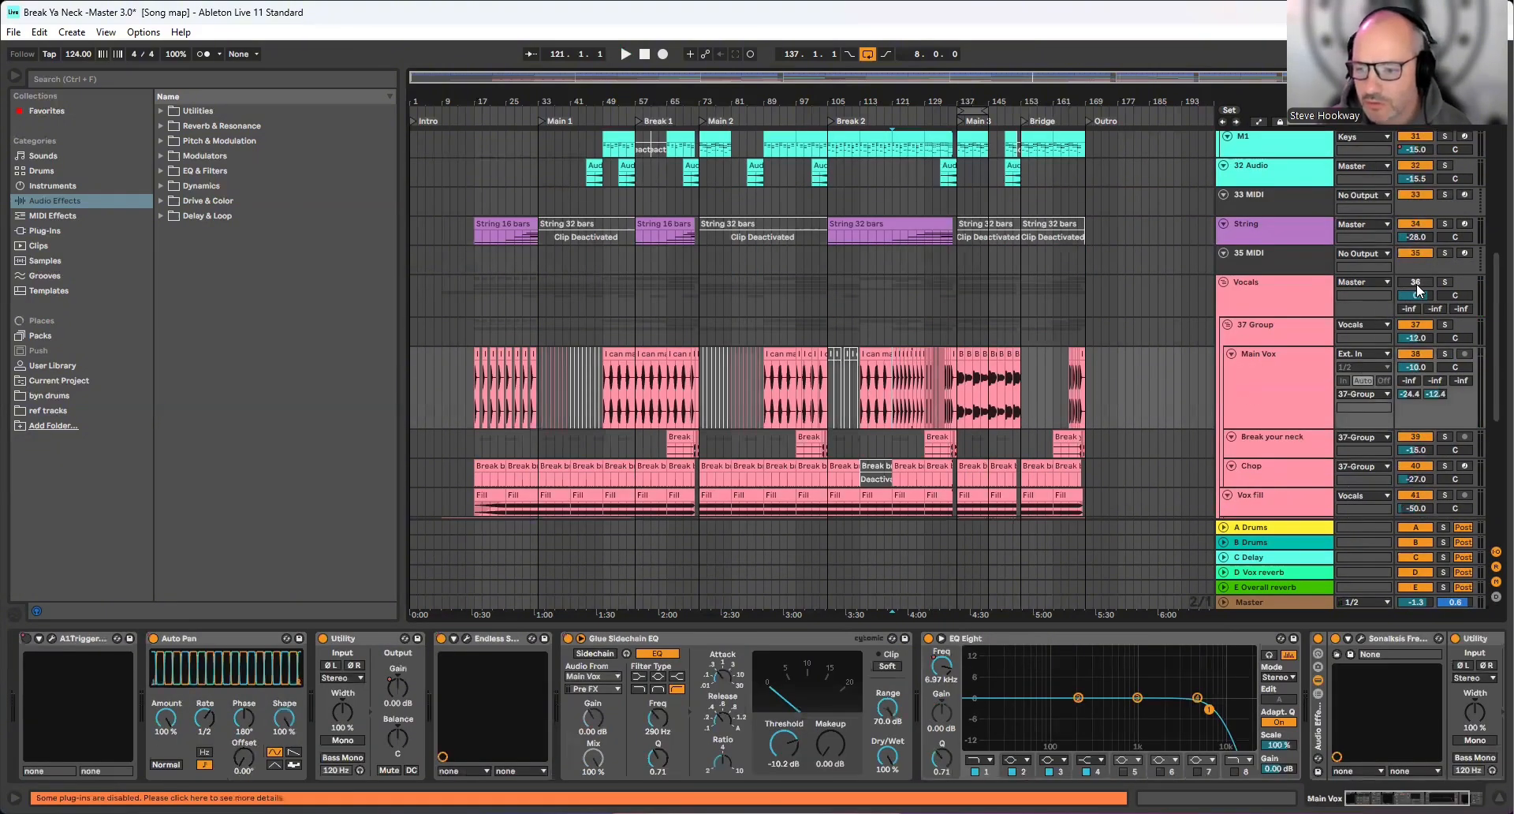
# Solo the Vocals group and play it from bar 121 and from bar 137
pyautogui.click(1445, 282)
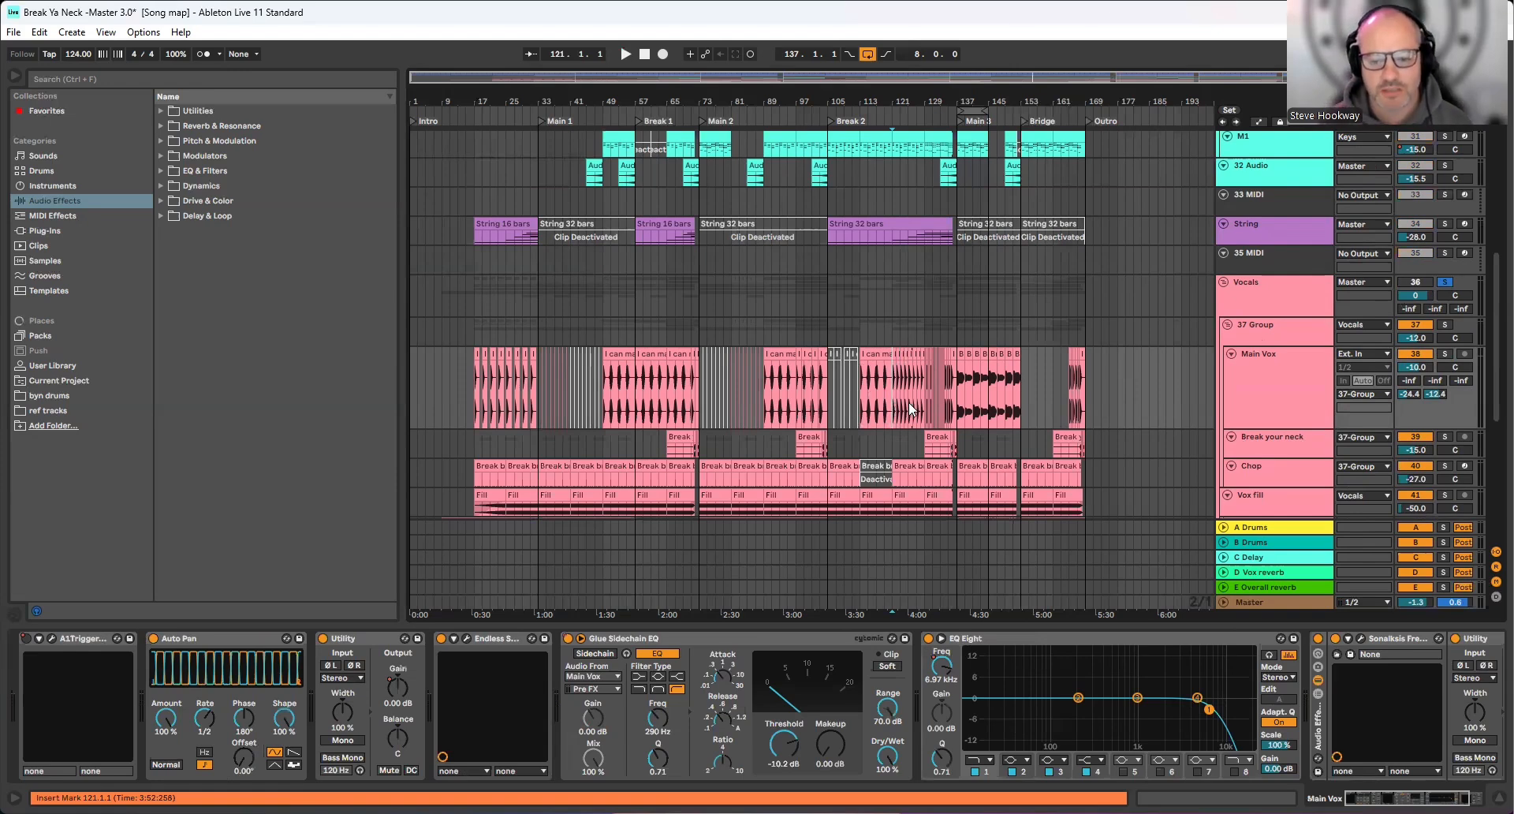
pyautogui.press('space')
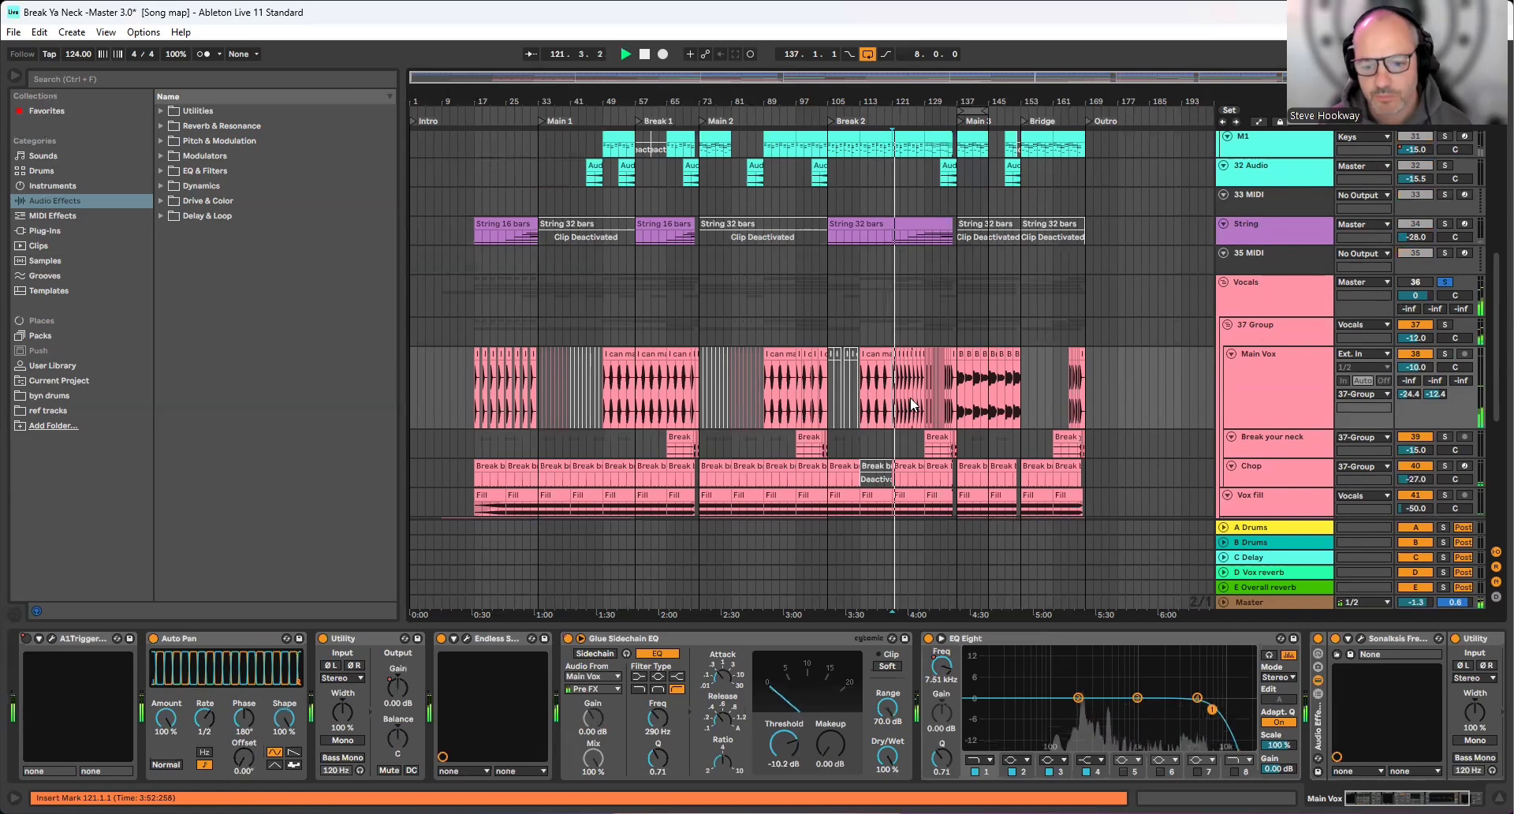
pyautogui.click(1445, 282)
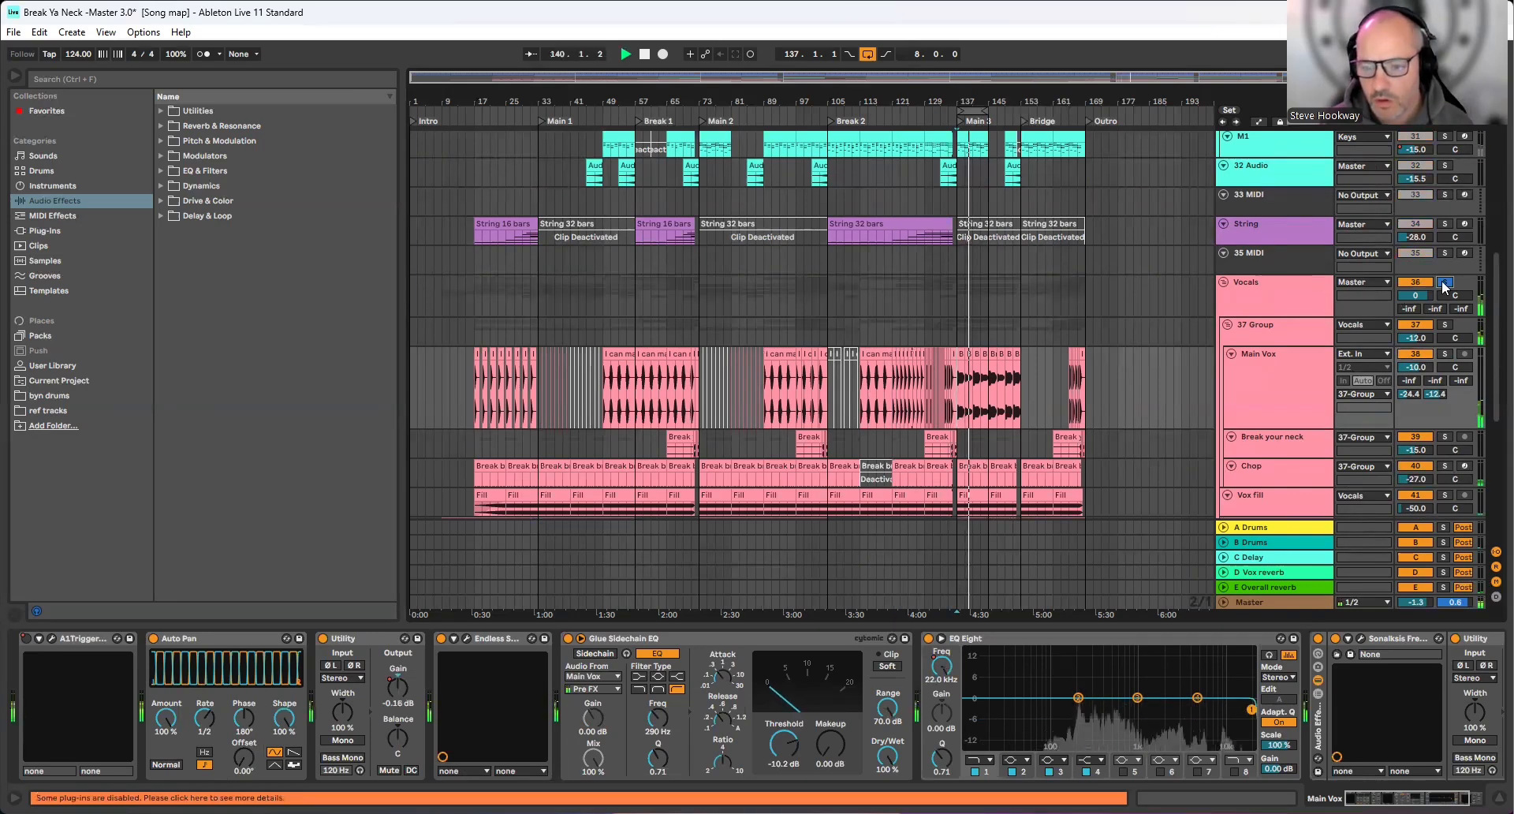
pyautogui.click(1445, 283)
pyautogui.press('space')
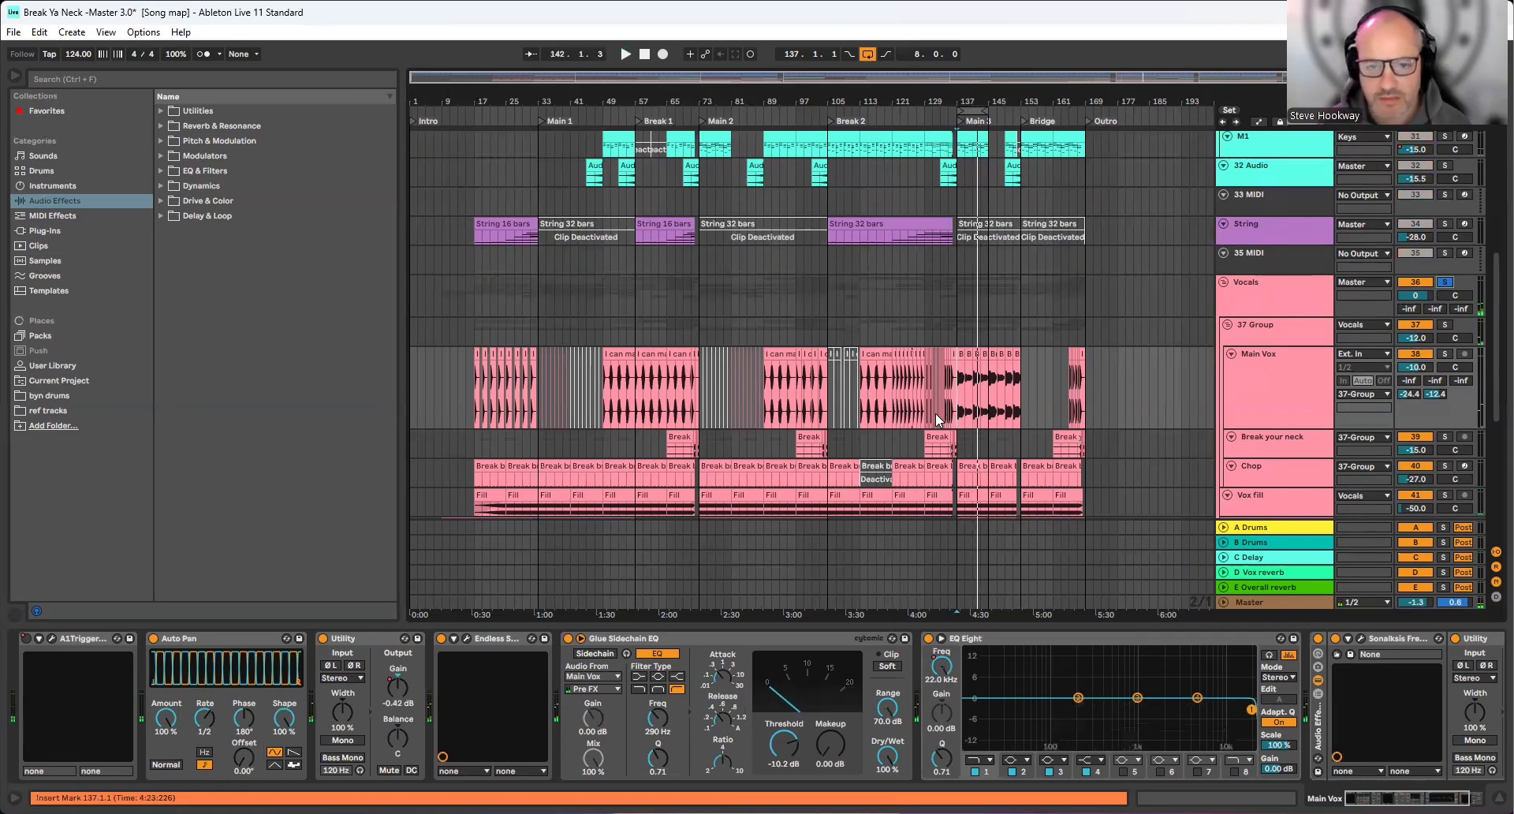
pyautogui.click(956, 393)
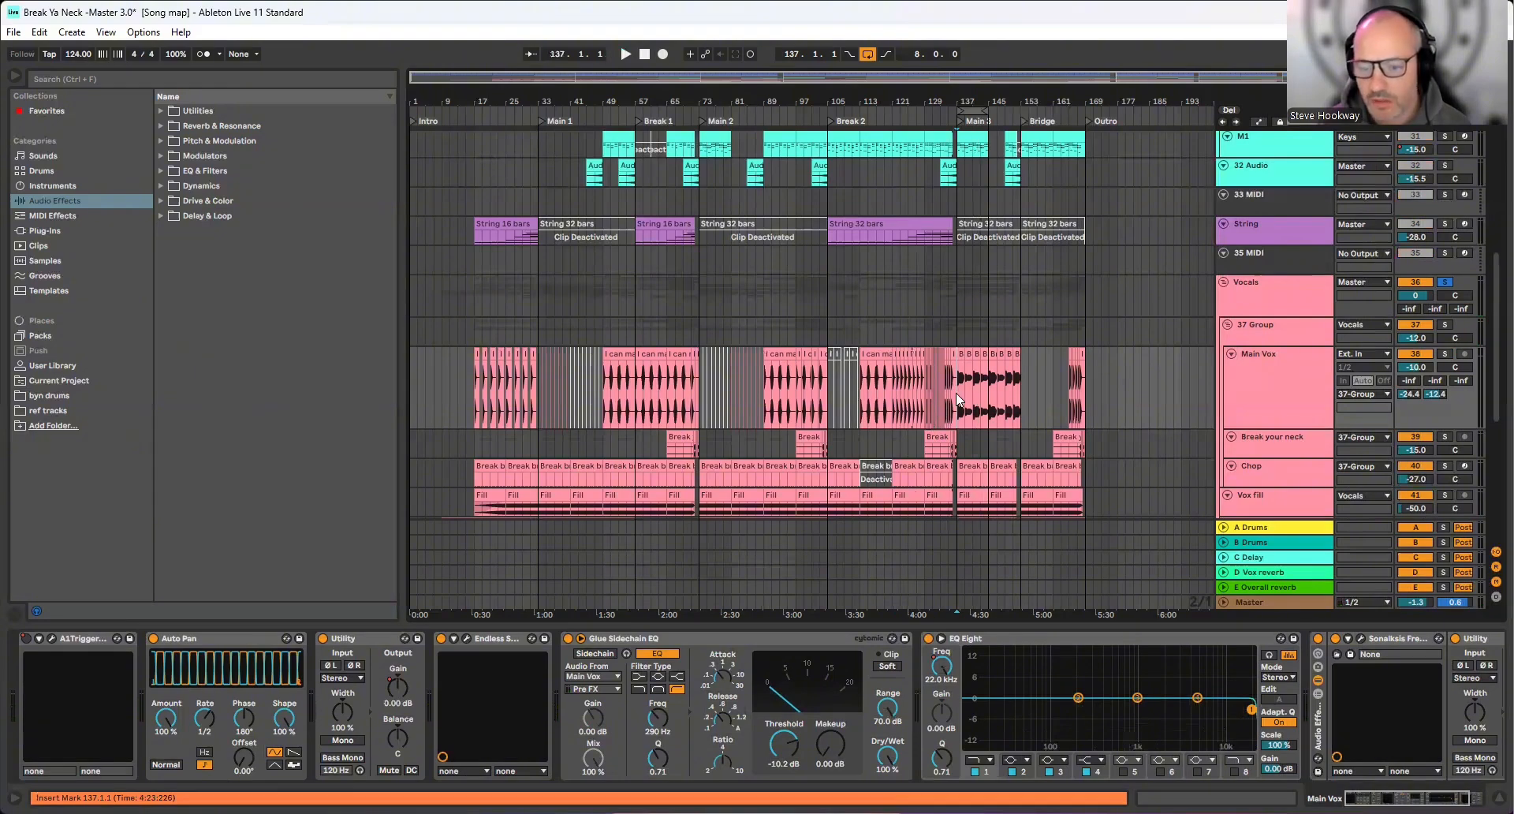
pyautogui.press('space')
# Play the soloed Chop track from bar 133 and the soloed Vox pad track from bar 137
pyautogui.click(1445, 465)
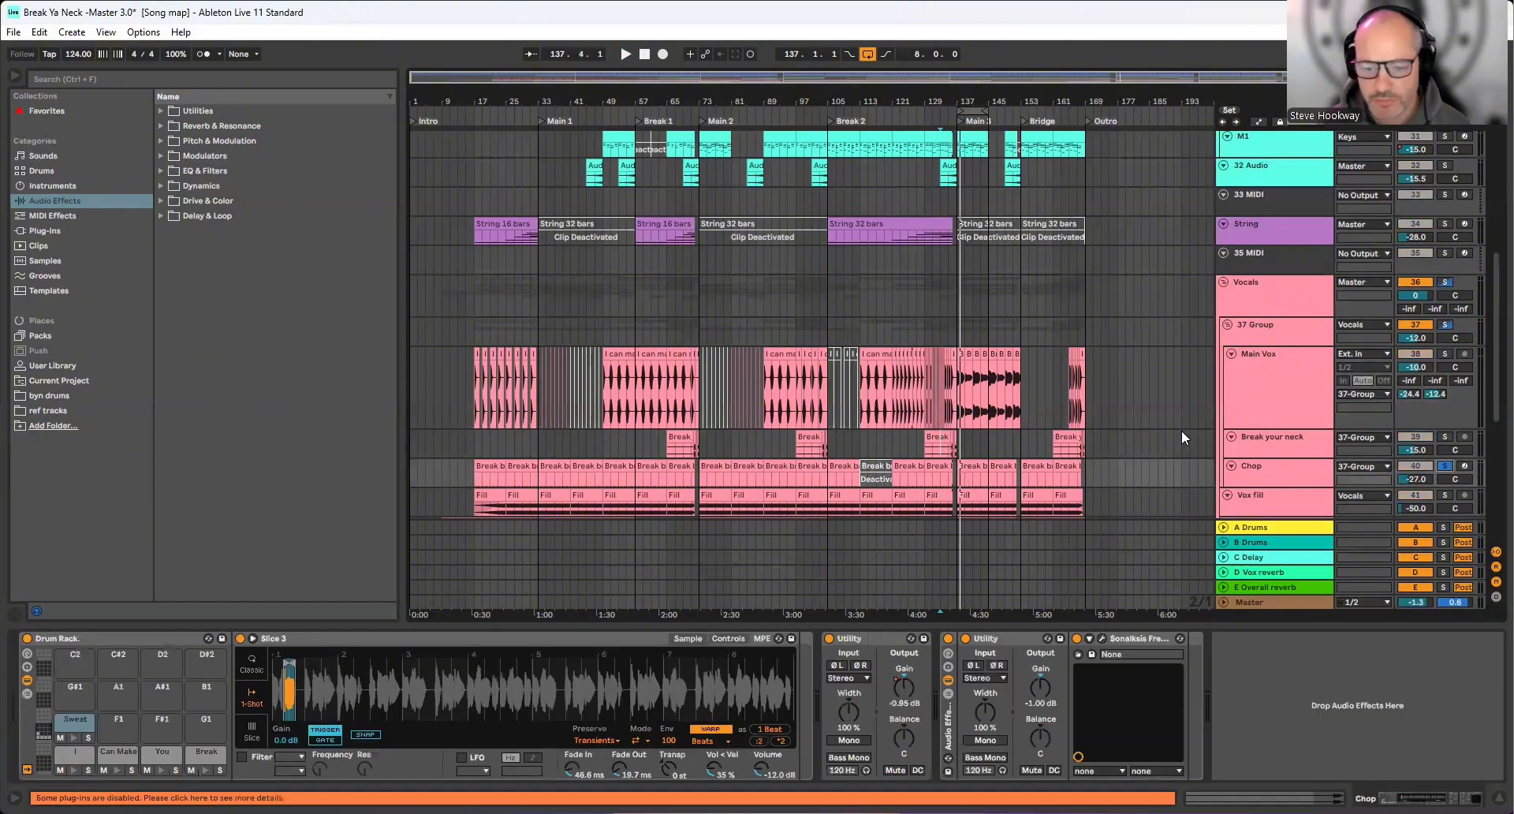
pyautogui.scroll(-2, 1183, 438)
pyautogui.click(956, 410)
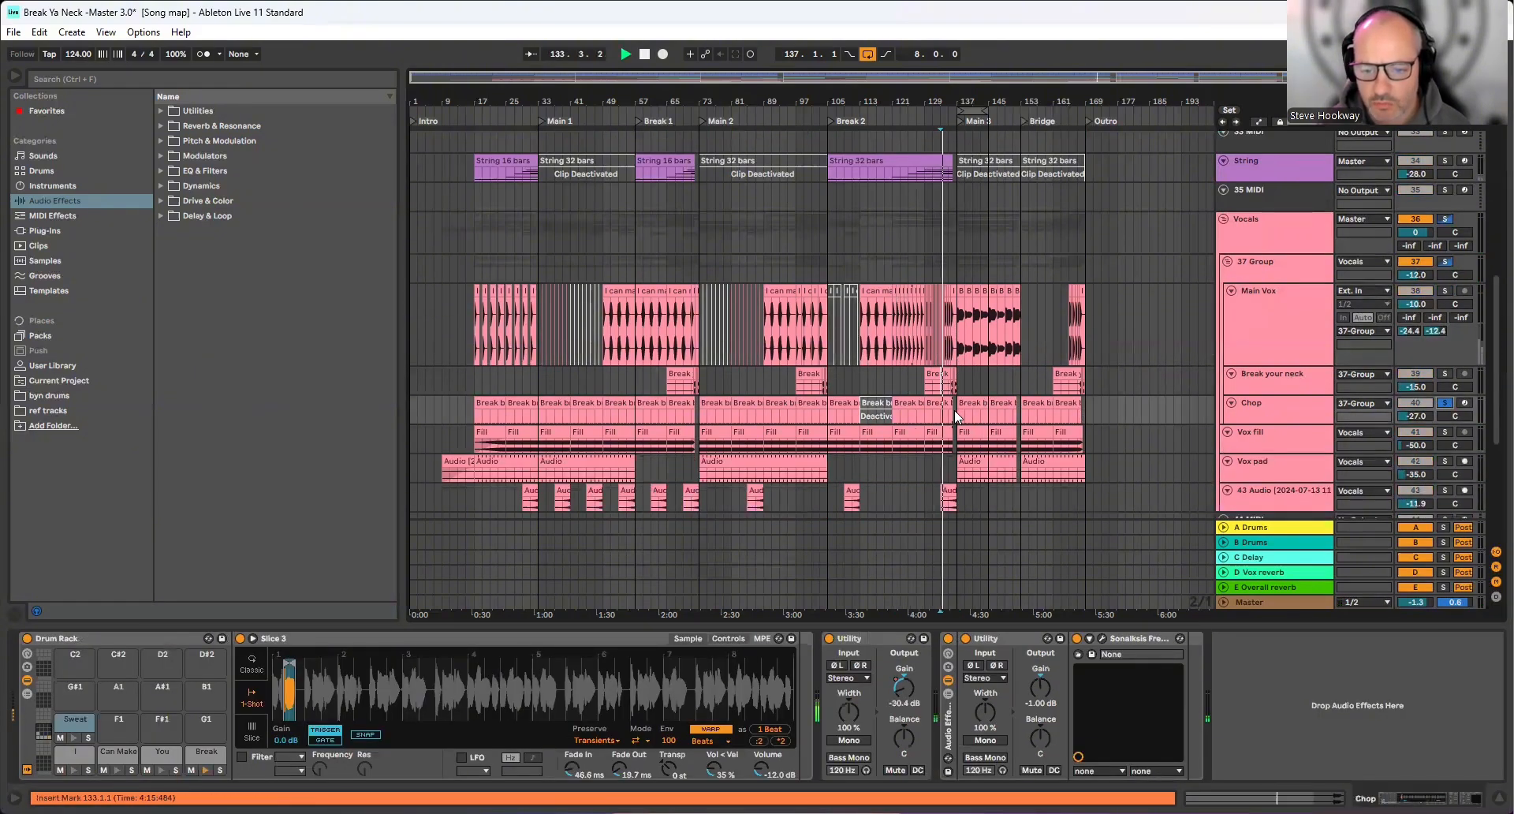
pyautogui.click(958, 466)
pyautogui.press('space')
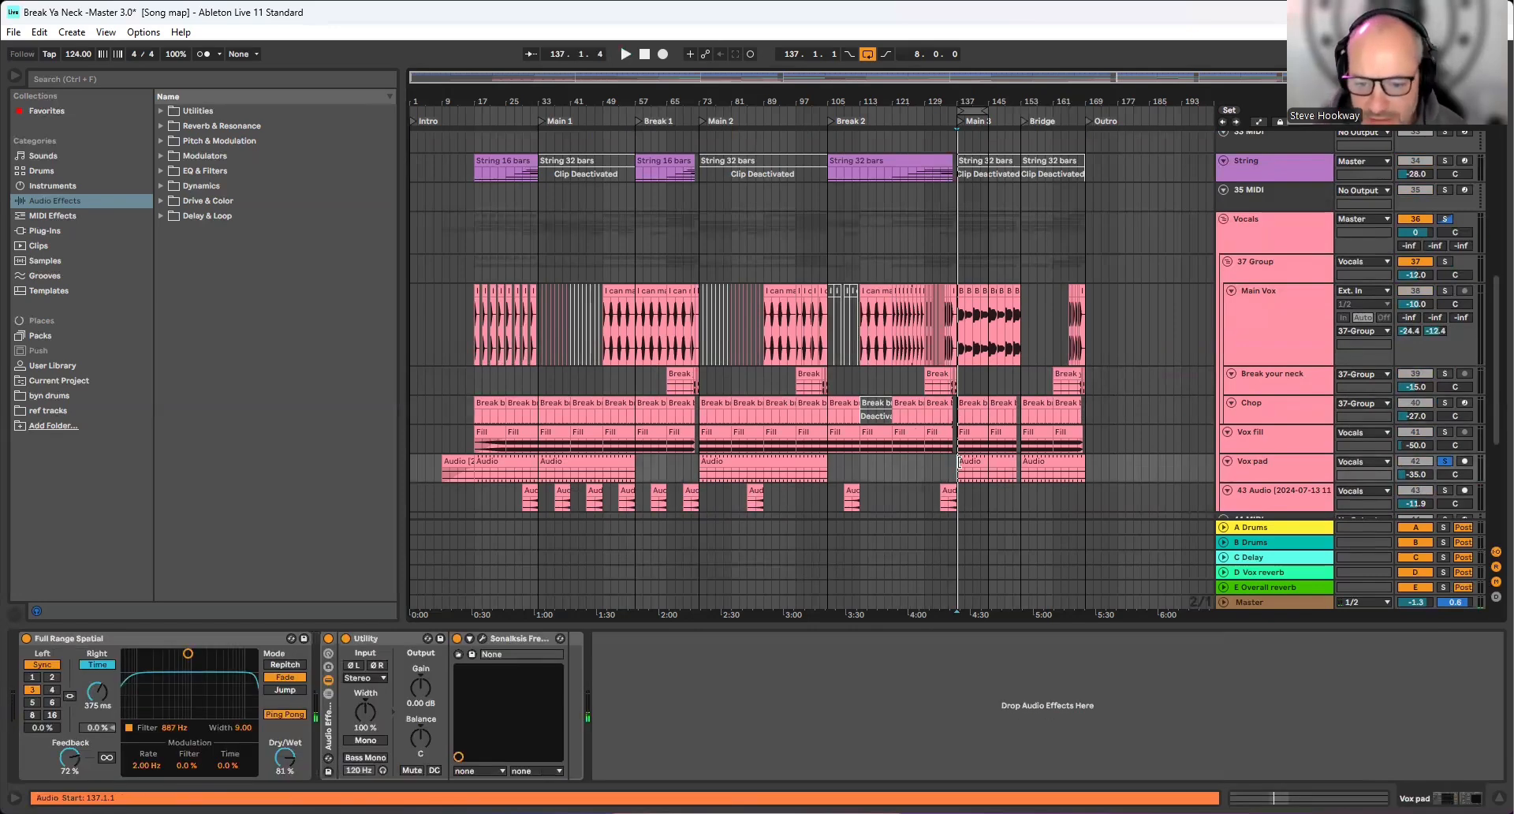
# Solo the 43 Audio vocal track and play it from bar 133
pyautogui.scroll(-1, 960, 461)
pyautogui.click(942, 456)
pyautogui.press('space')
pyautogui.click(1446, 443)
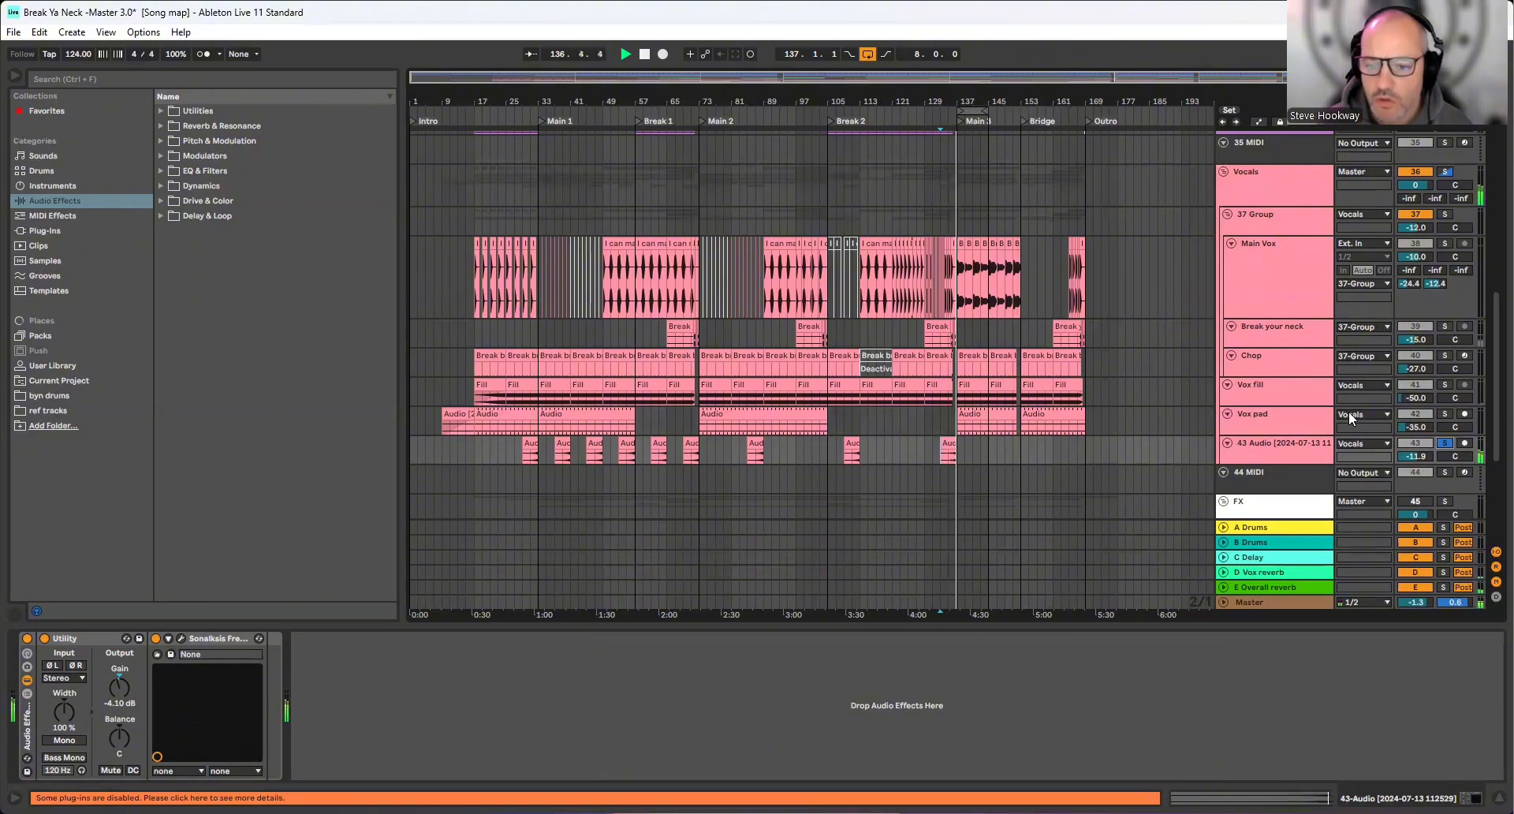
# Unsolo the vocal tracks and play the full mix from bar 135 into Main 3
pyautogui.click(1301, 347)
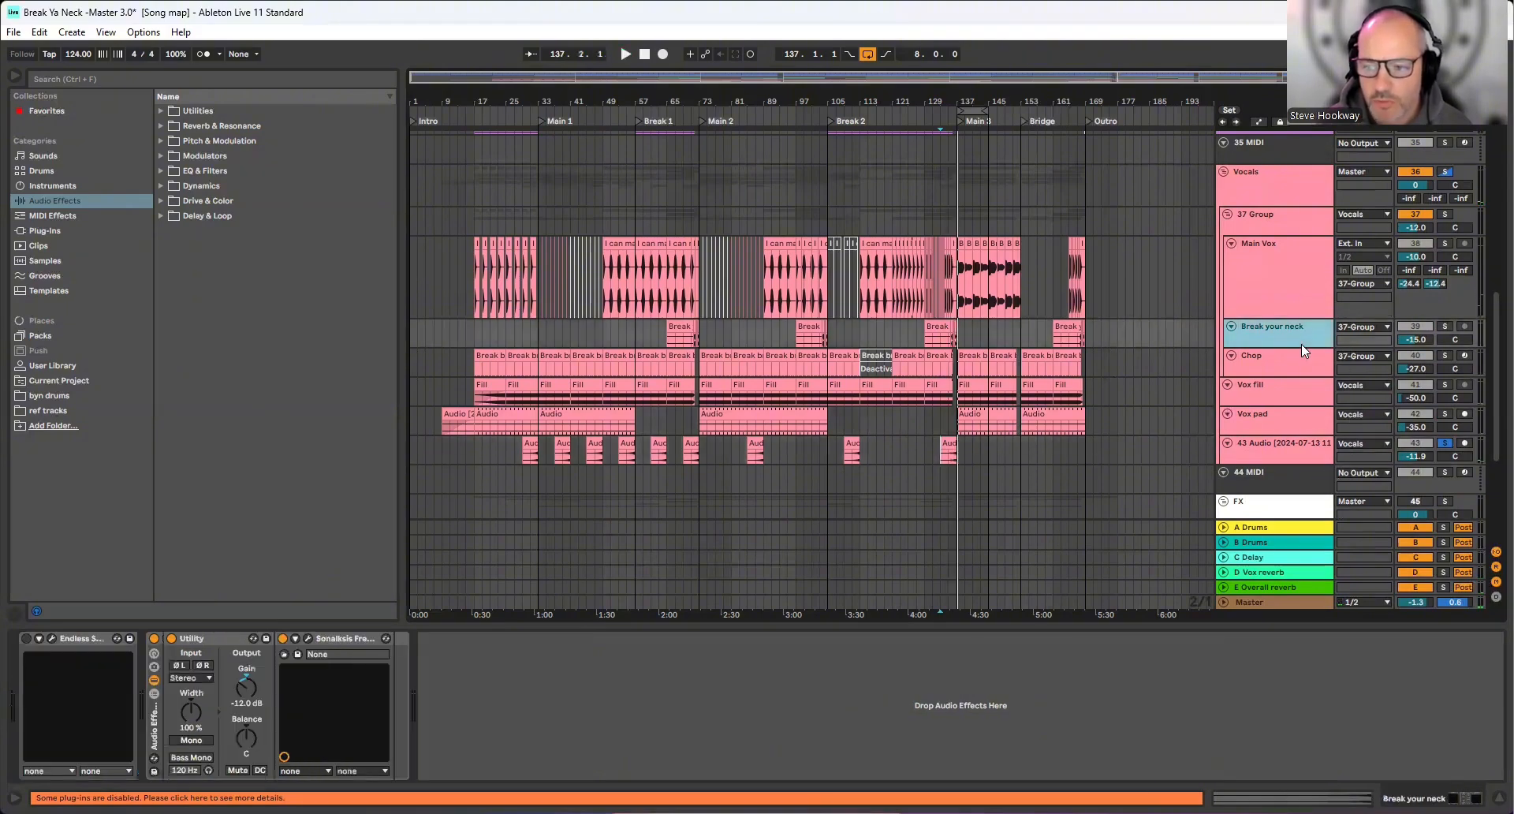
pyautogui.scroll(2, 1302, 344)
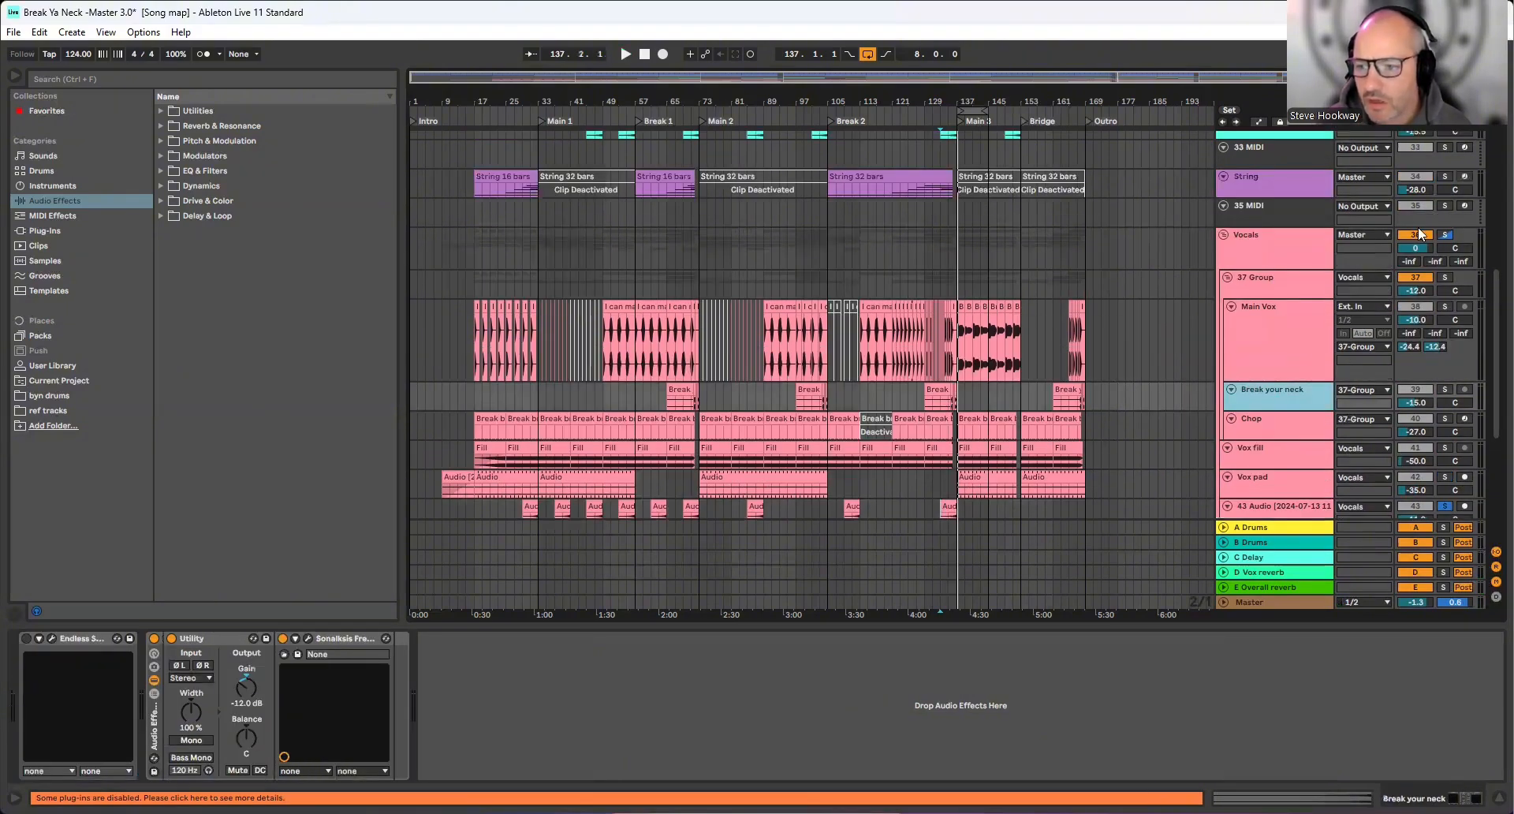
pyautogui.scroll(1, 1417, 217)
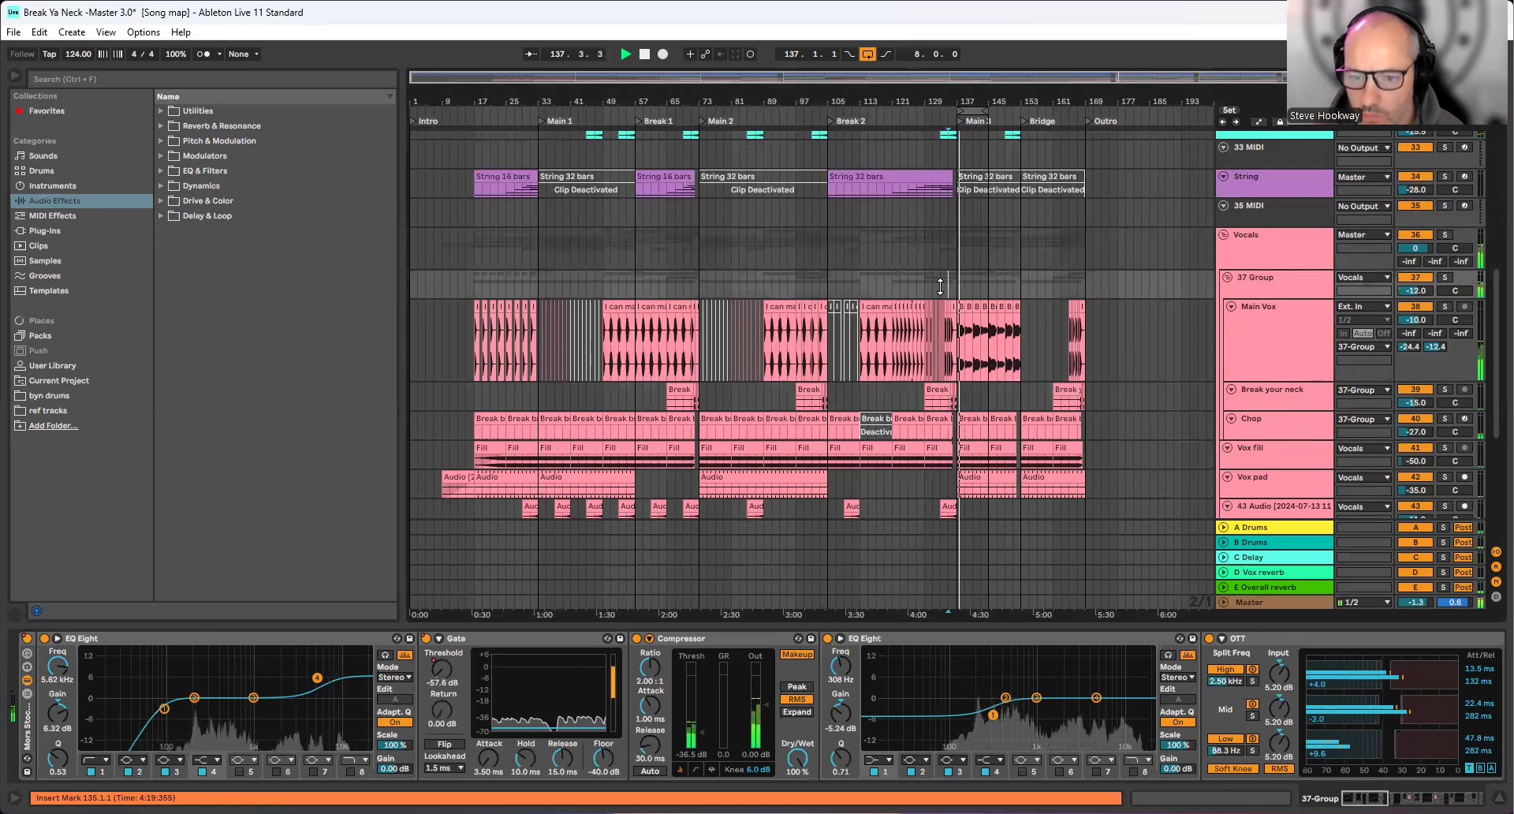
pyautogui.press('space')
# Fold the Vocals group and unfold the FX group to show its tracks
pyautogui.scroll(-2, 1231, 179)
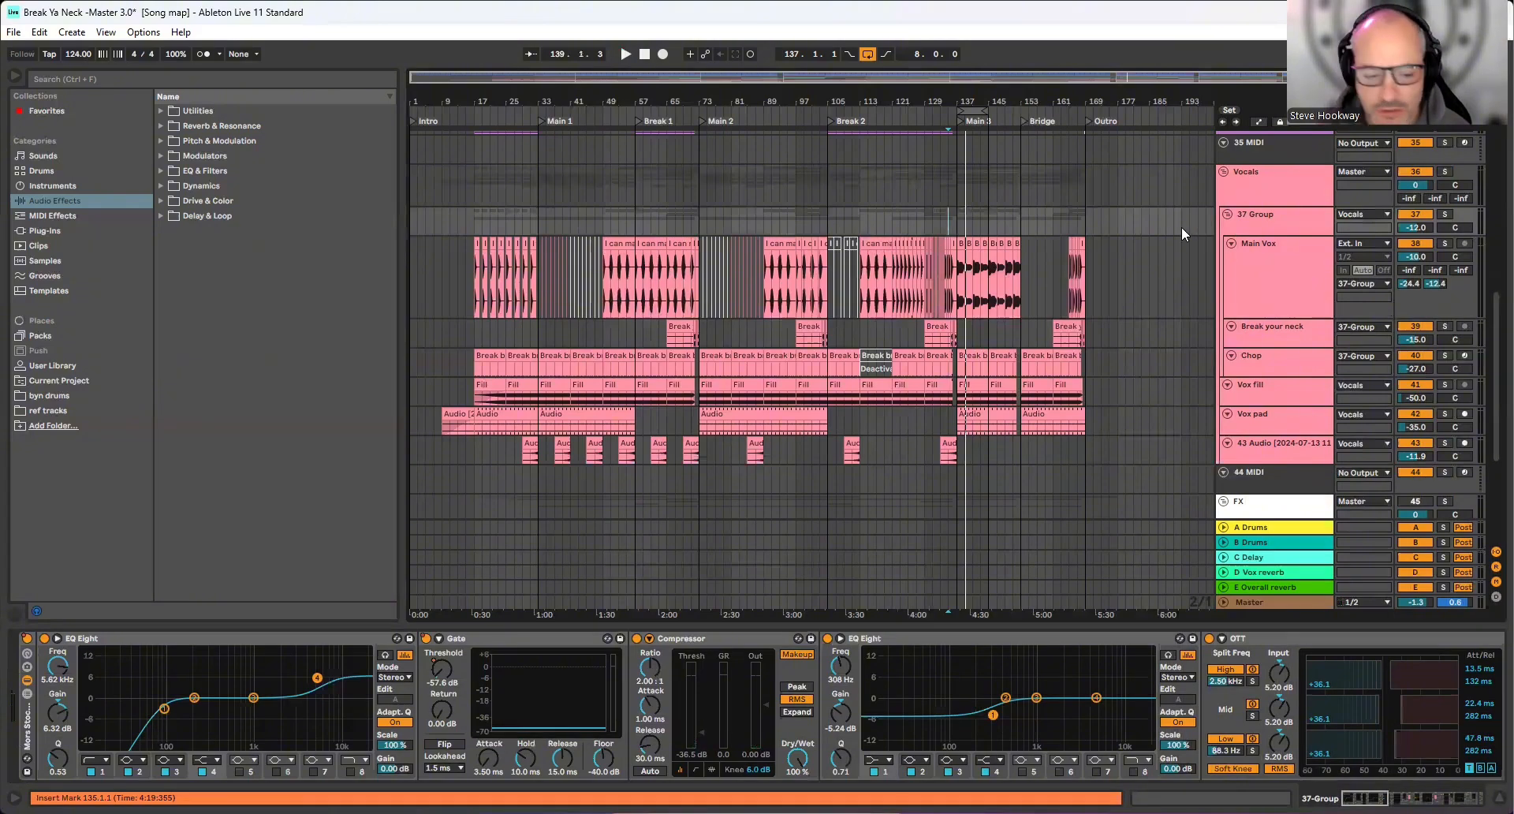
pyautogui.click(1225, 174)
pyautogui.click(1224, 229)
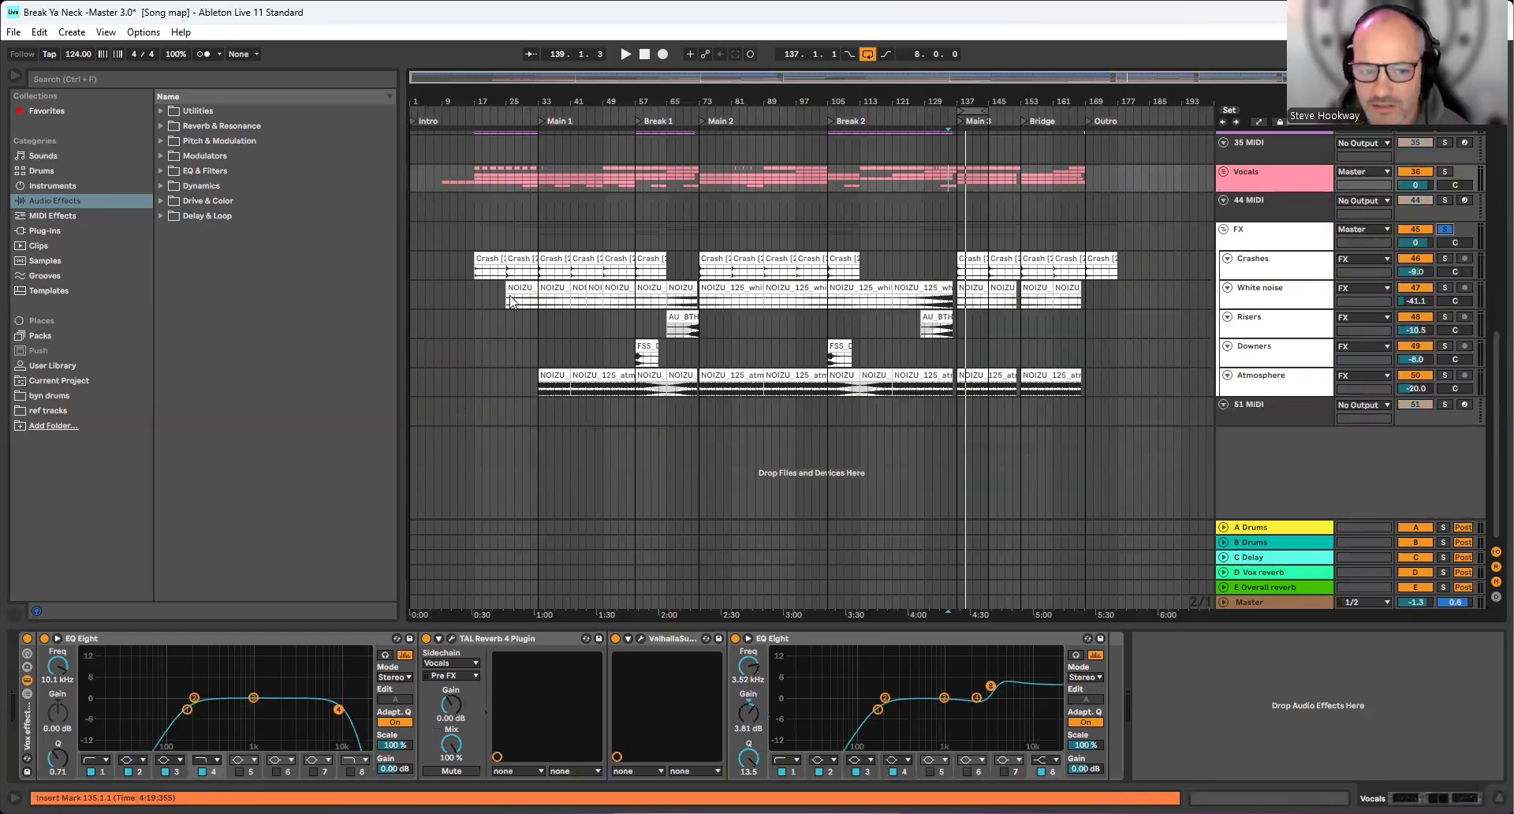
# Play the soloed FX group from the crash at bar 17 and from bar 59 in Break 1
pyautogui.click(477, 272)
pyautogui.press('space')
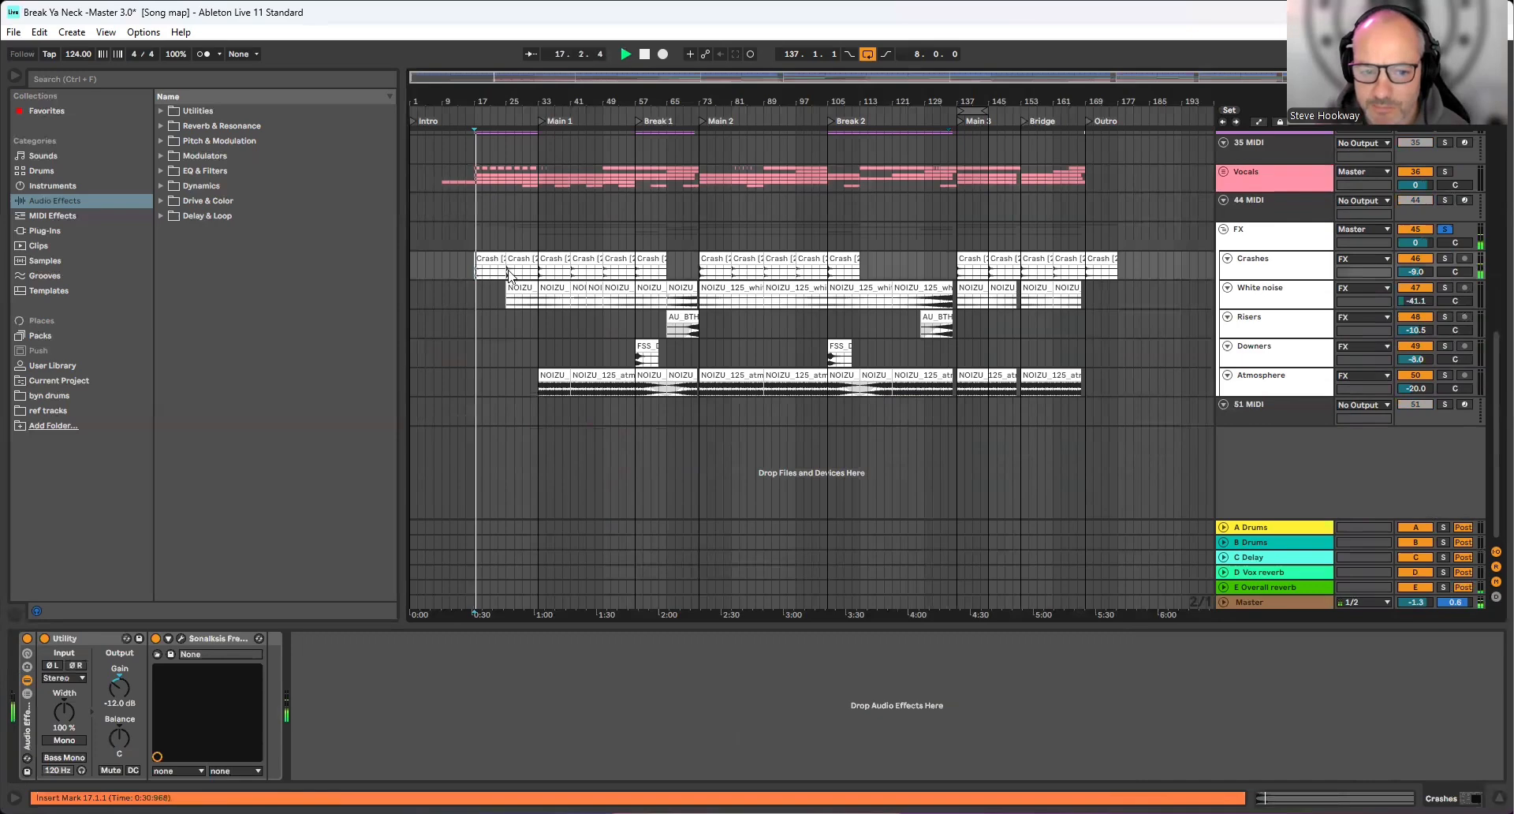
pyautogui.press('space')
pyautogui.click(641, 272)
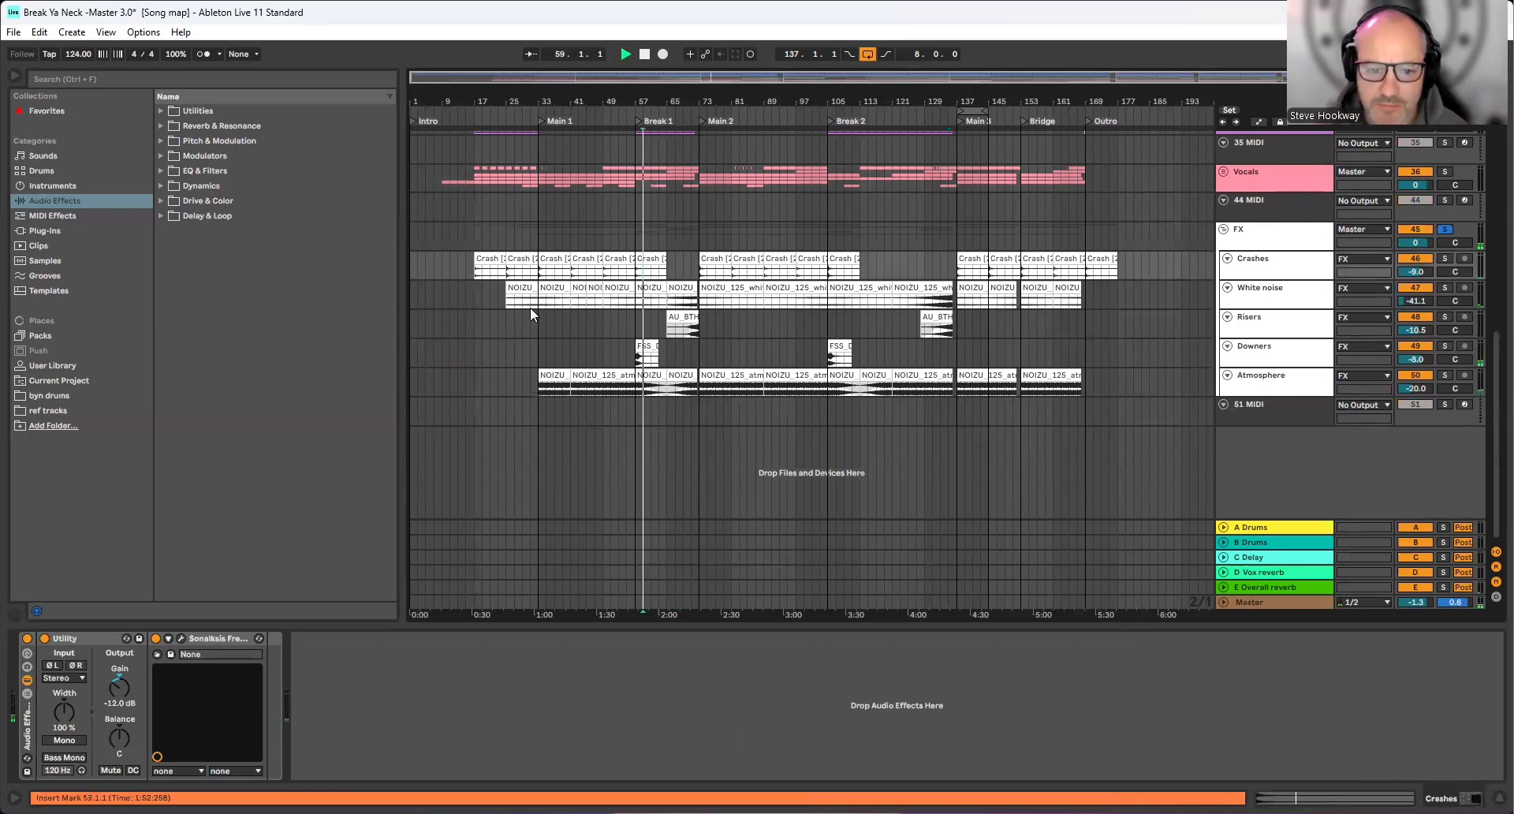
pyautogui.press('space')
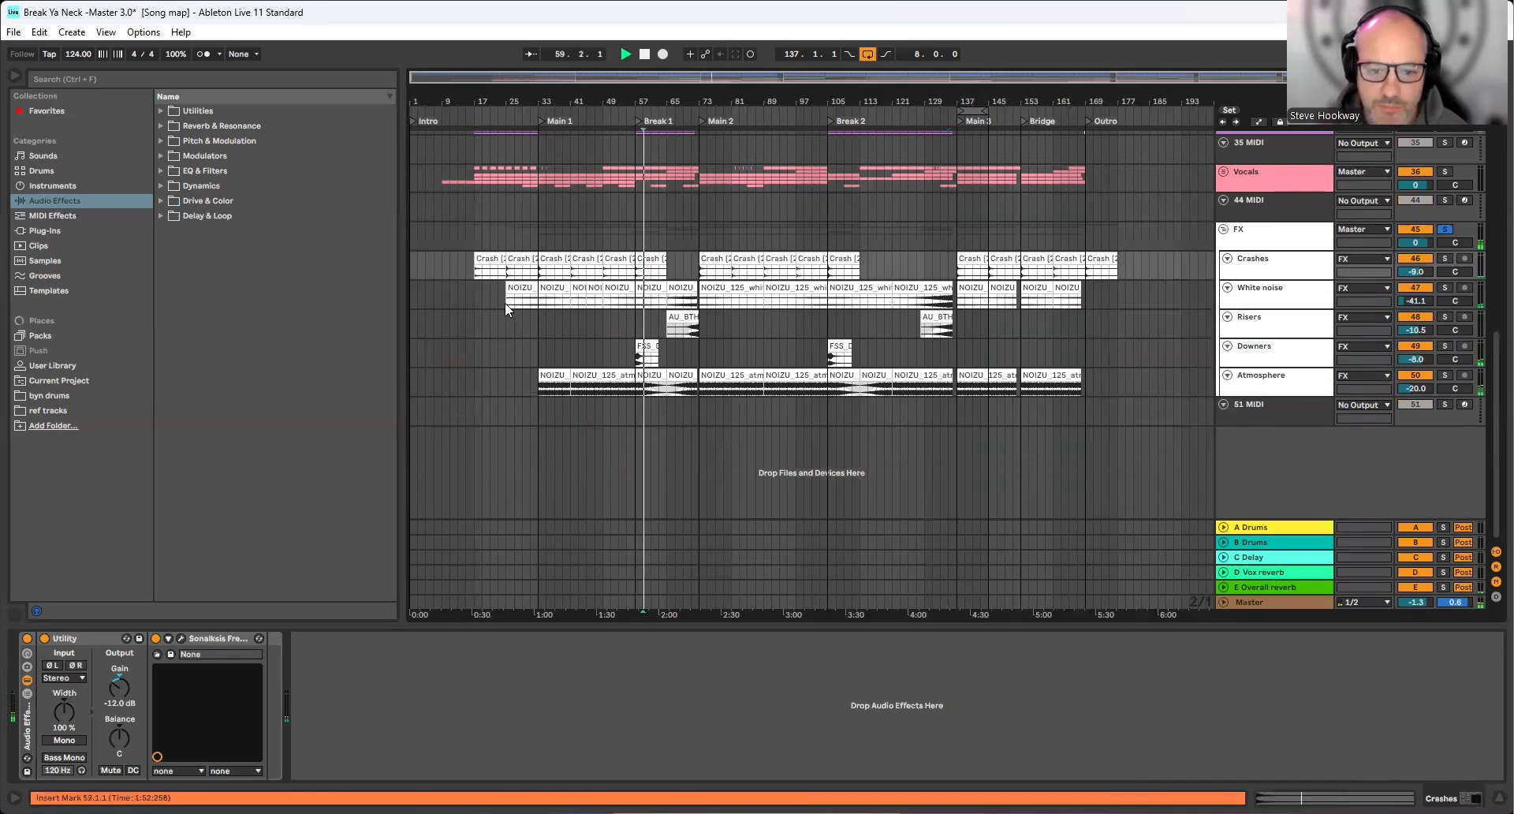
# Audition the Crashes track and the White noise track soloed in turn, playing from bar 55 into Break 1
pyautogui.click(1444, 259)
pyautogui.press('space')
pyautogui.click(629, 302)
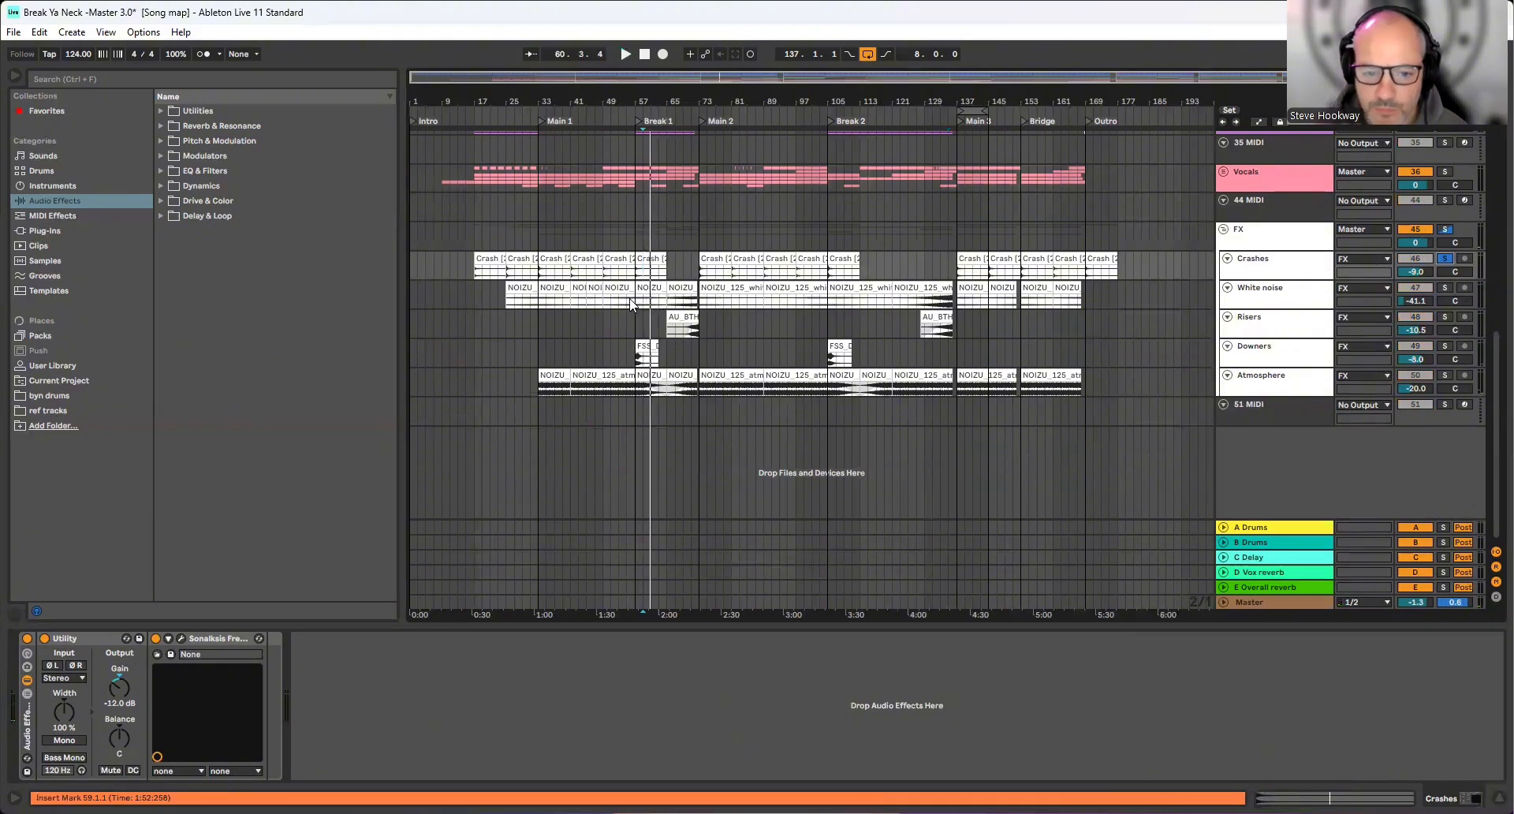
pyautogui.press('space')
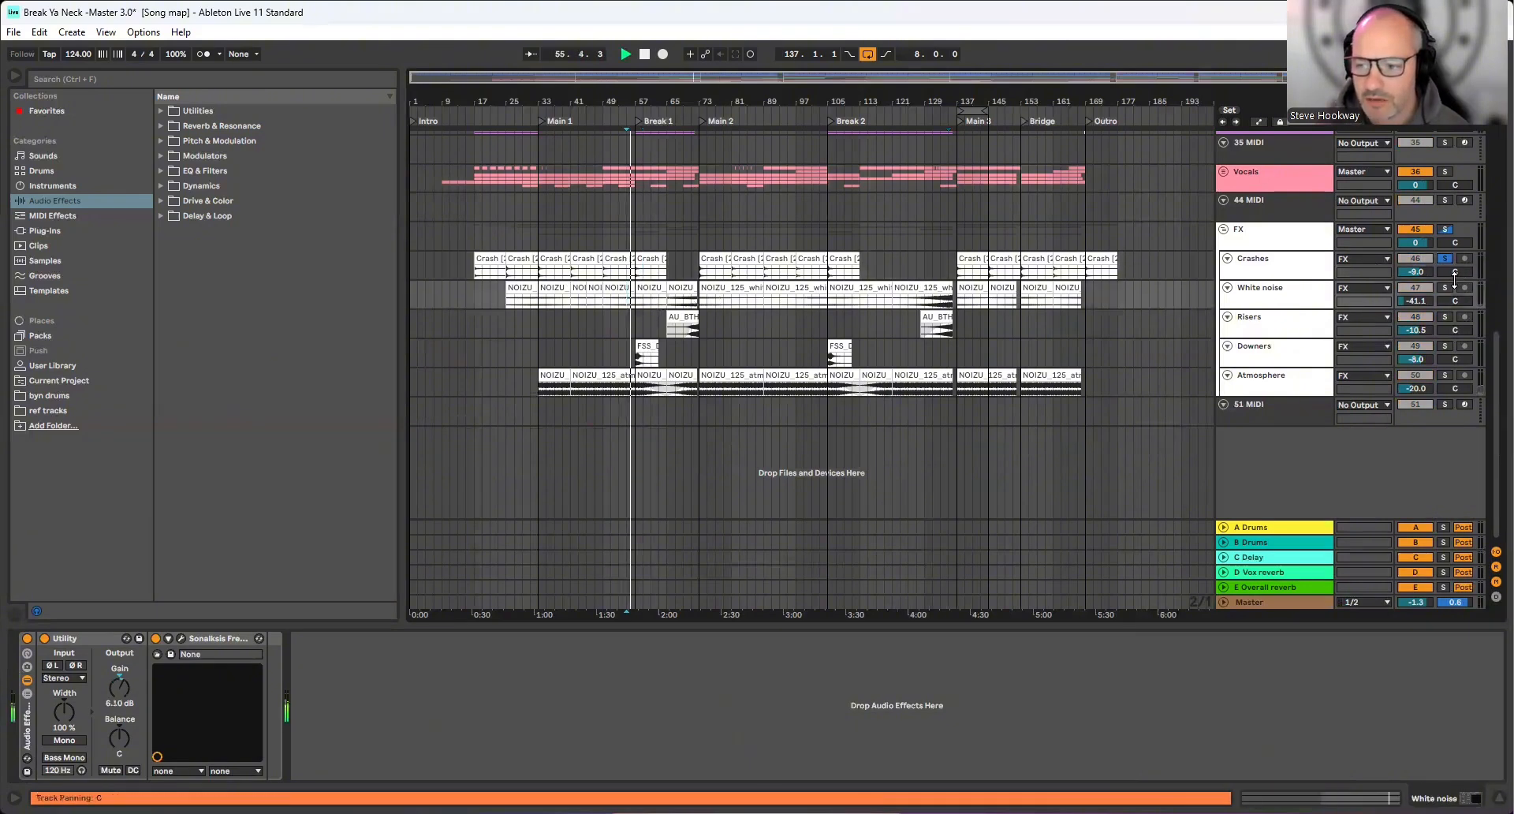
pyautogui.click(1445, 288)
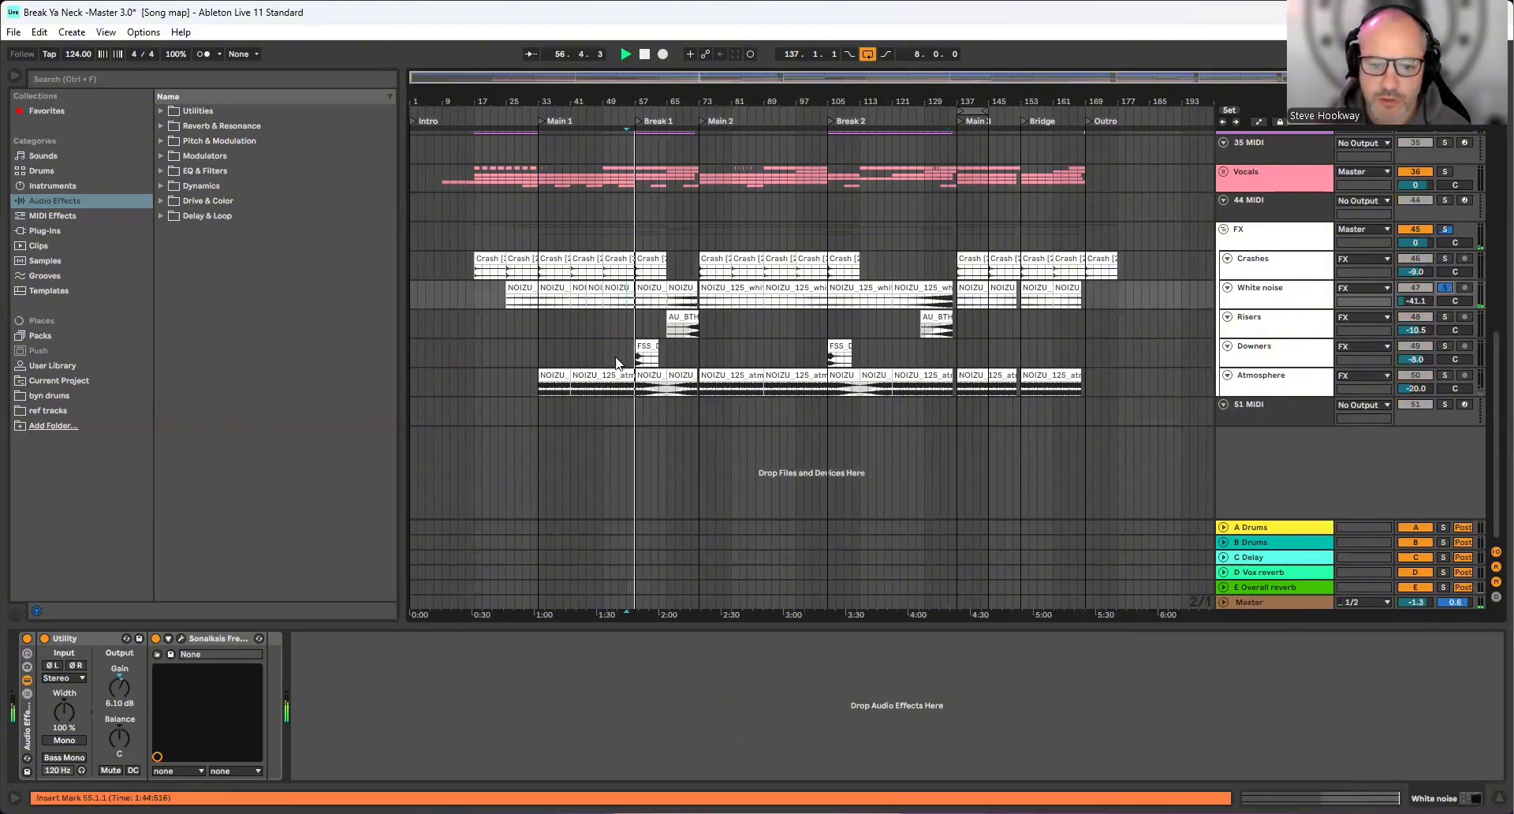
# Solo the Risers track and play its Break 1 riser from bar 65 and from bar 69
pyautogui.click(1446, 316)
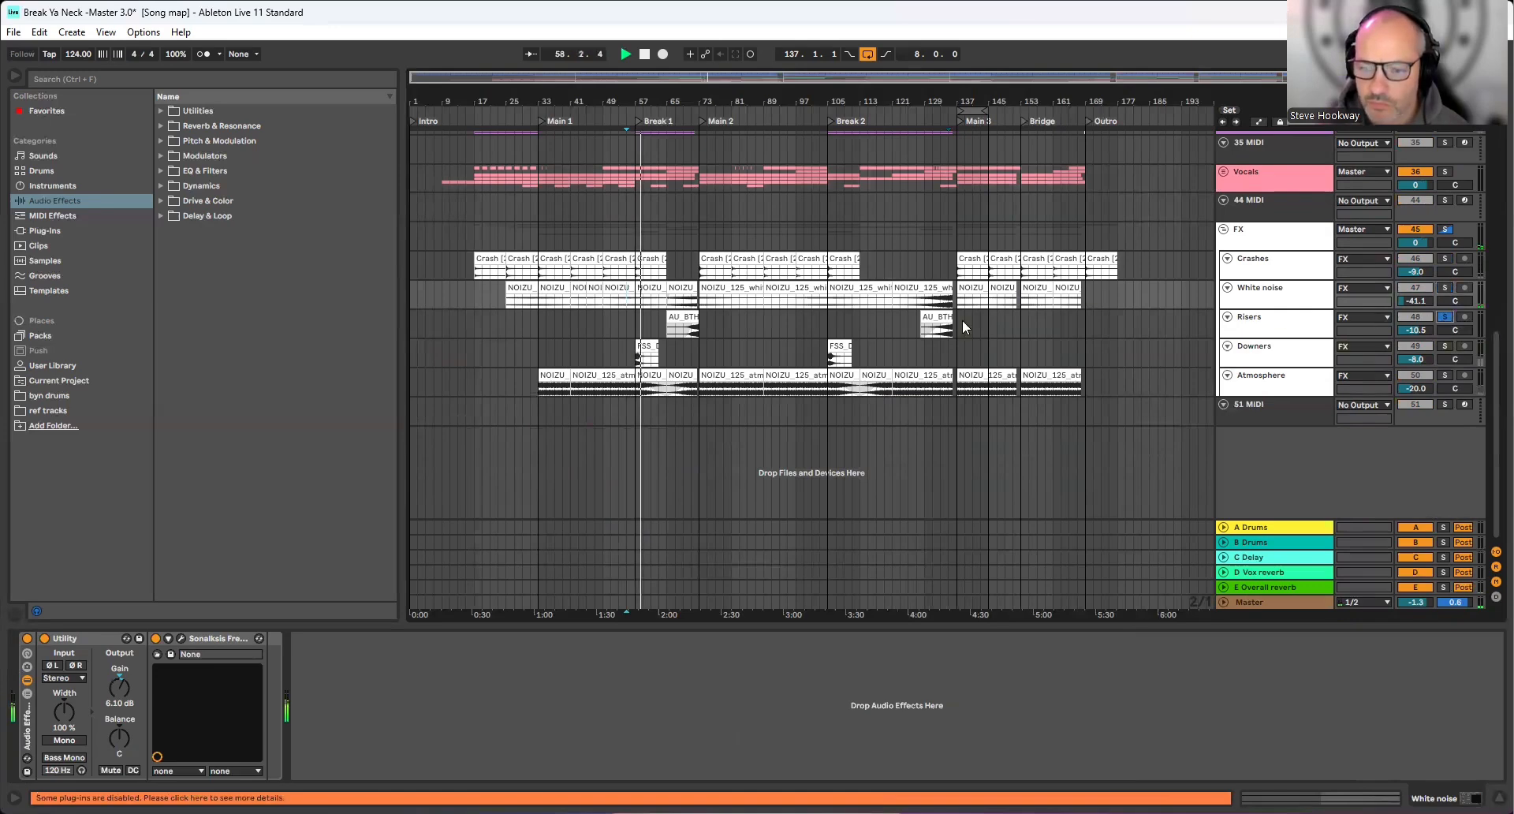
pyautogui.click(661, 324)
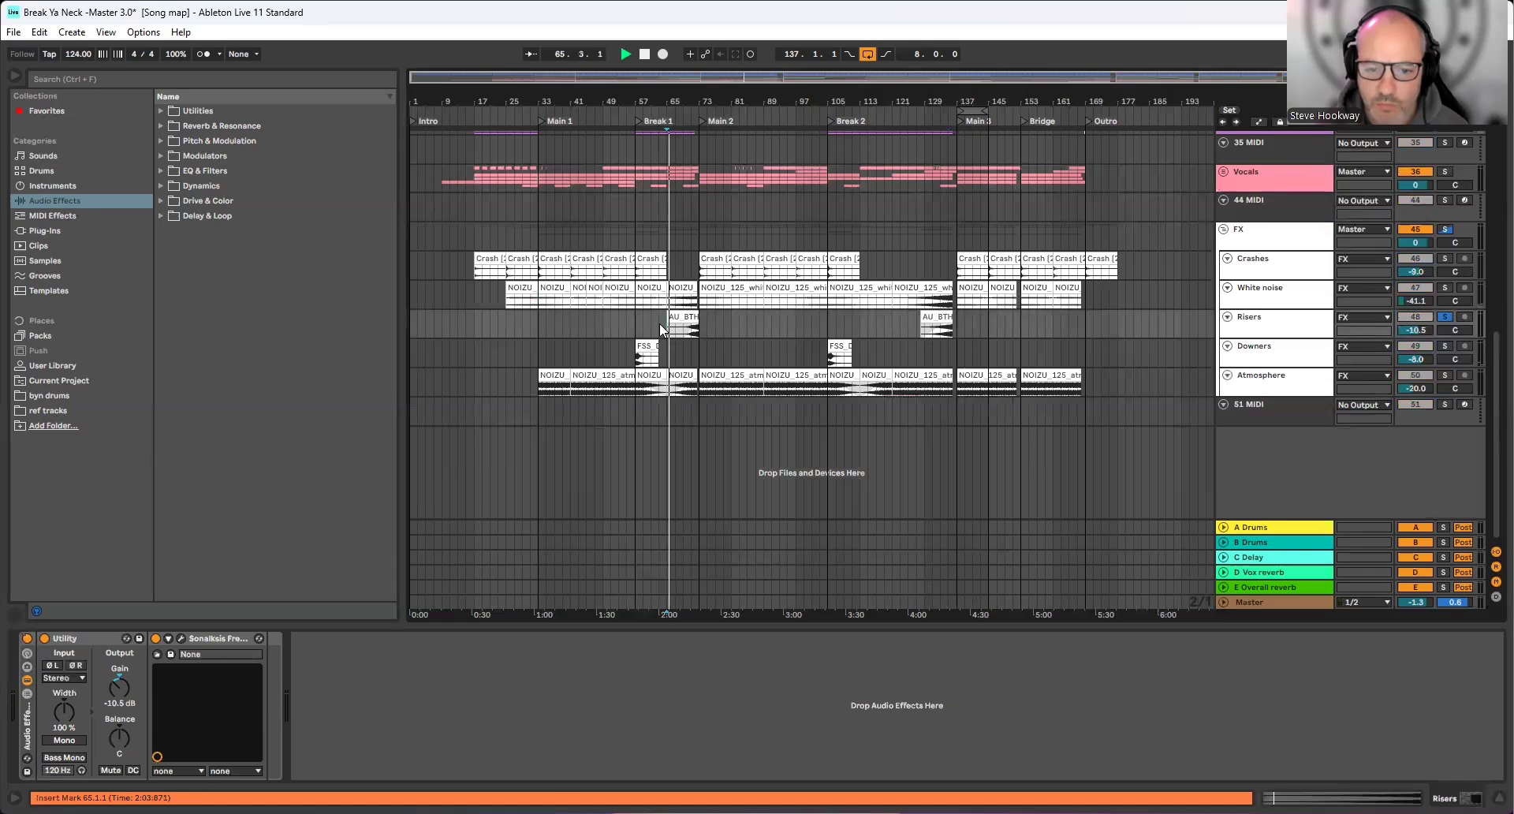
pyautogui.click(682, 331)
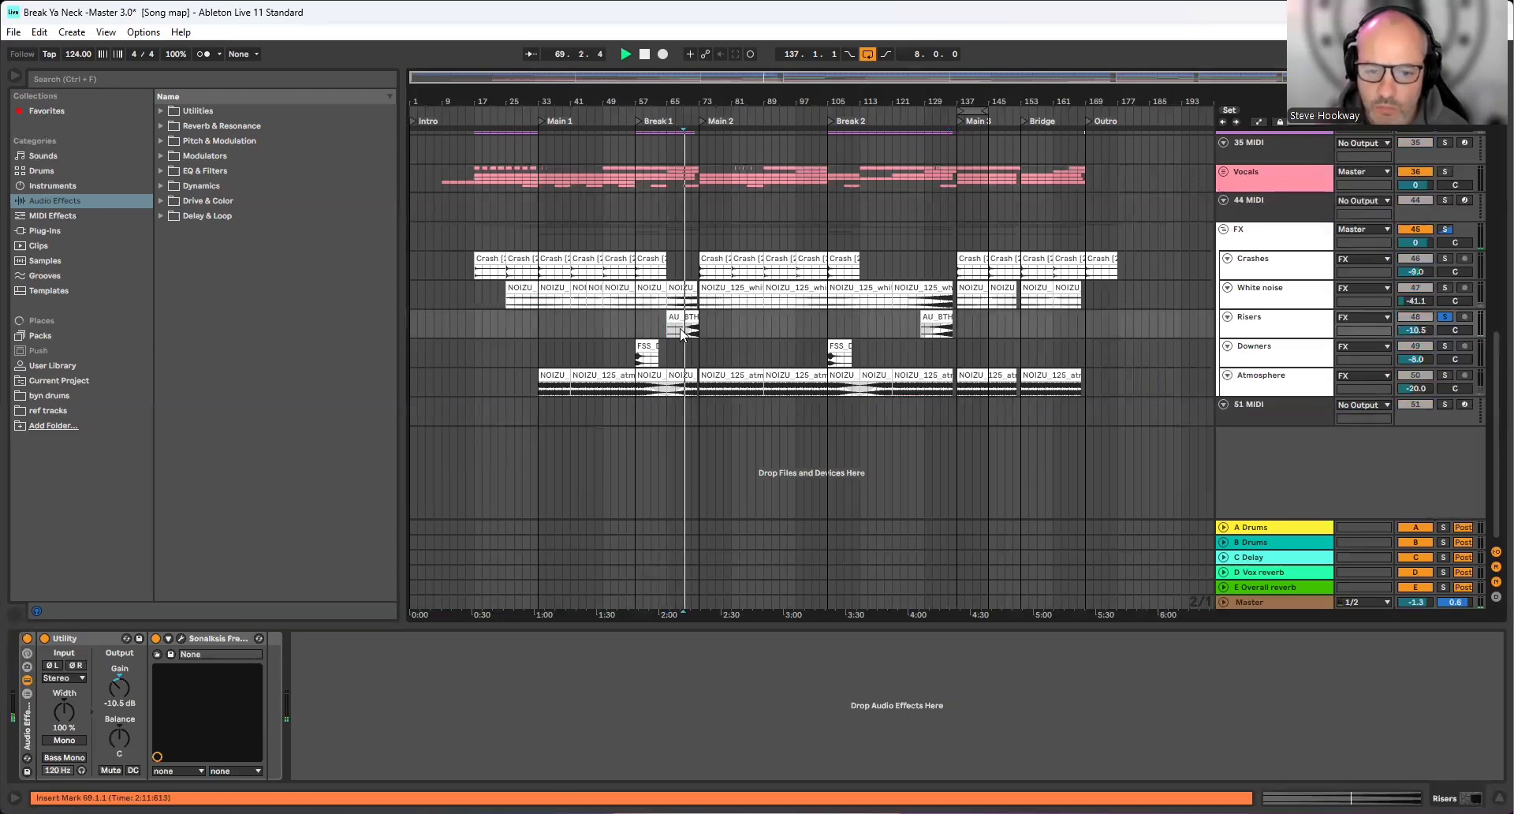
# Solo the Atmosphere track, play it from bar 67 in Break 1, and unsolo it
pyautogui.click(1445, 376)
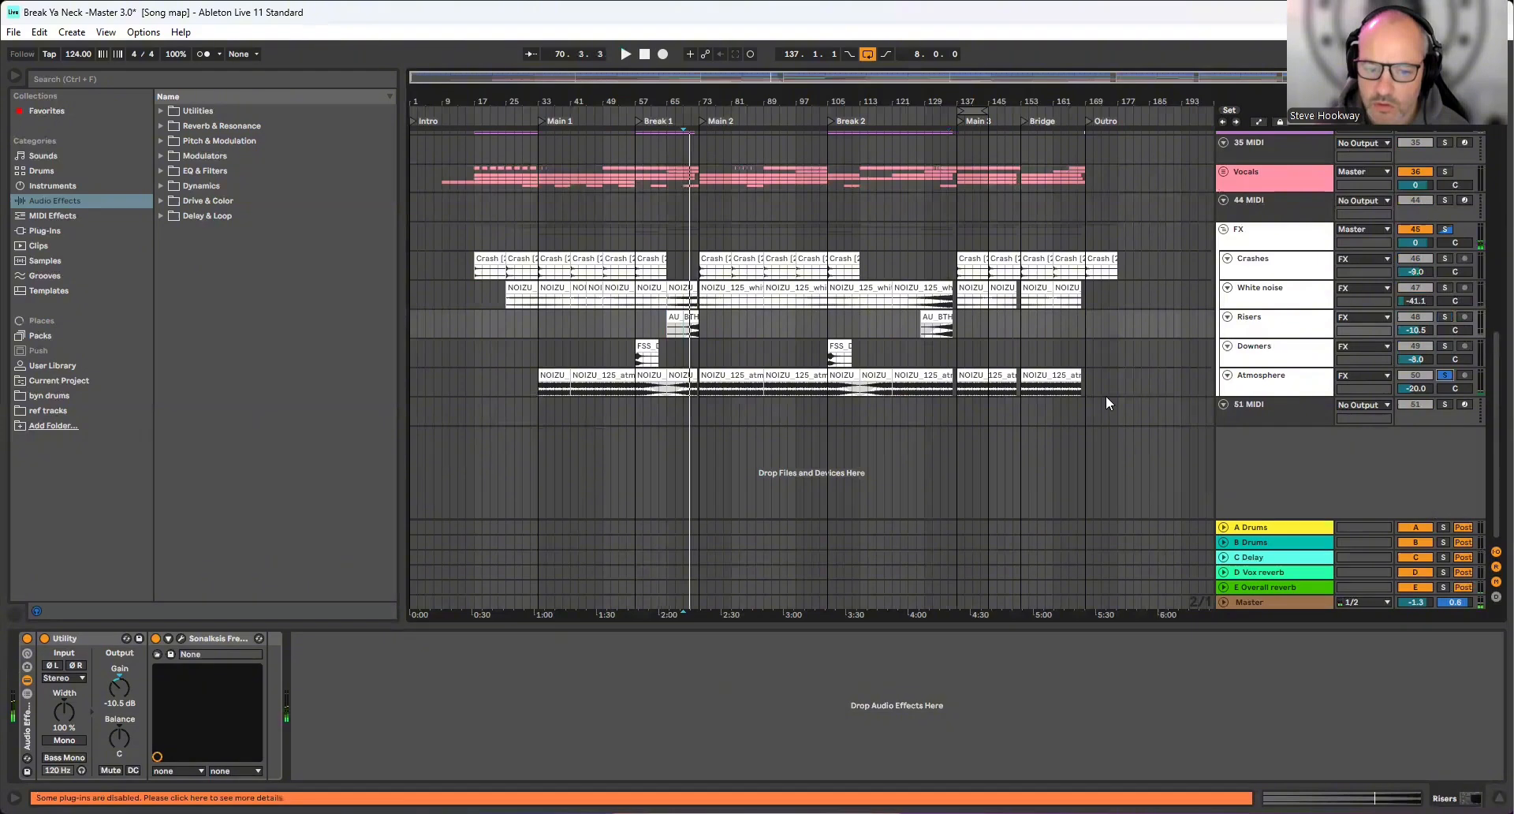
pyautogui.click(673, 392)
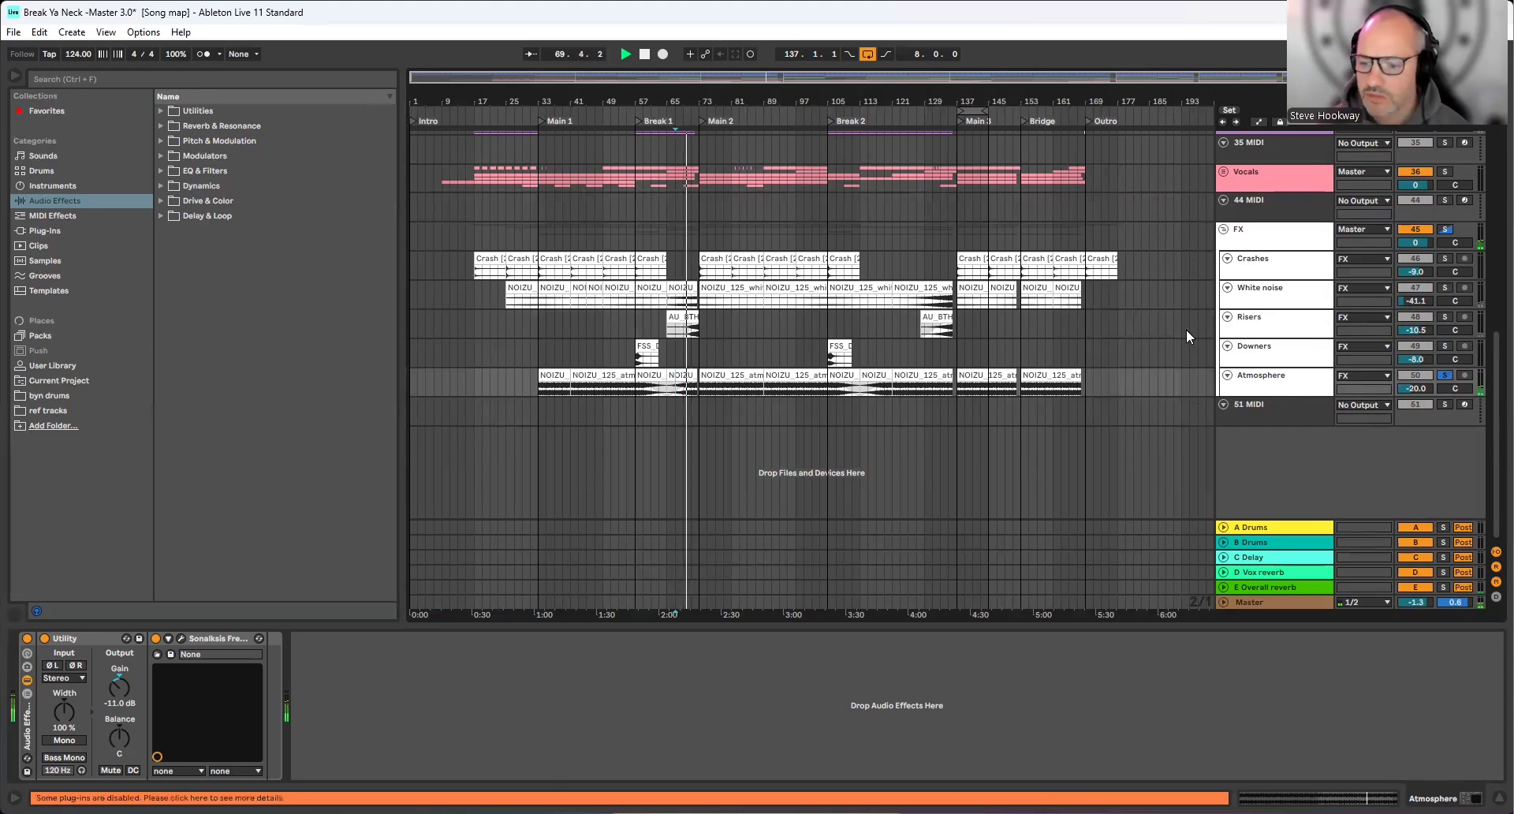
pyautogui.click(1444, 376)
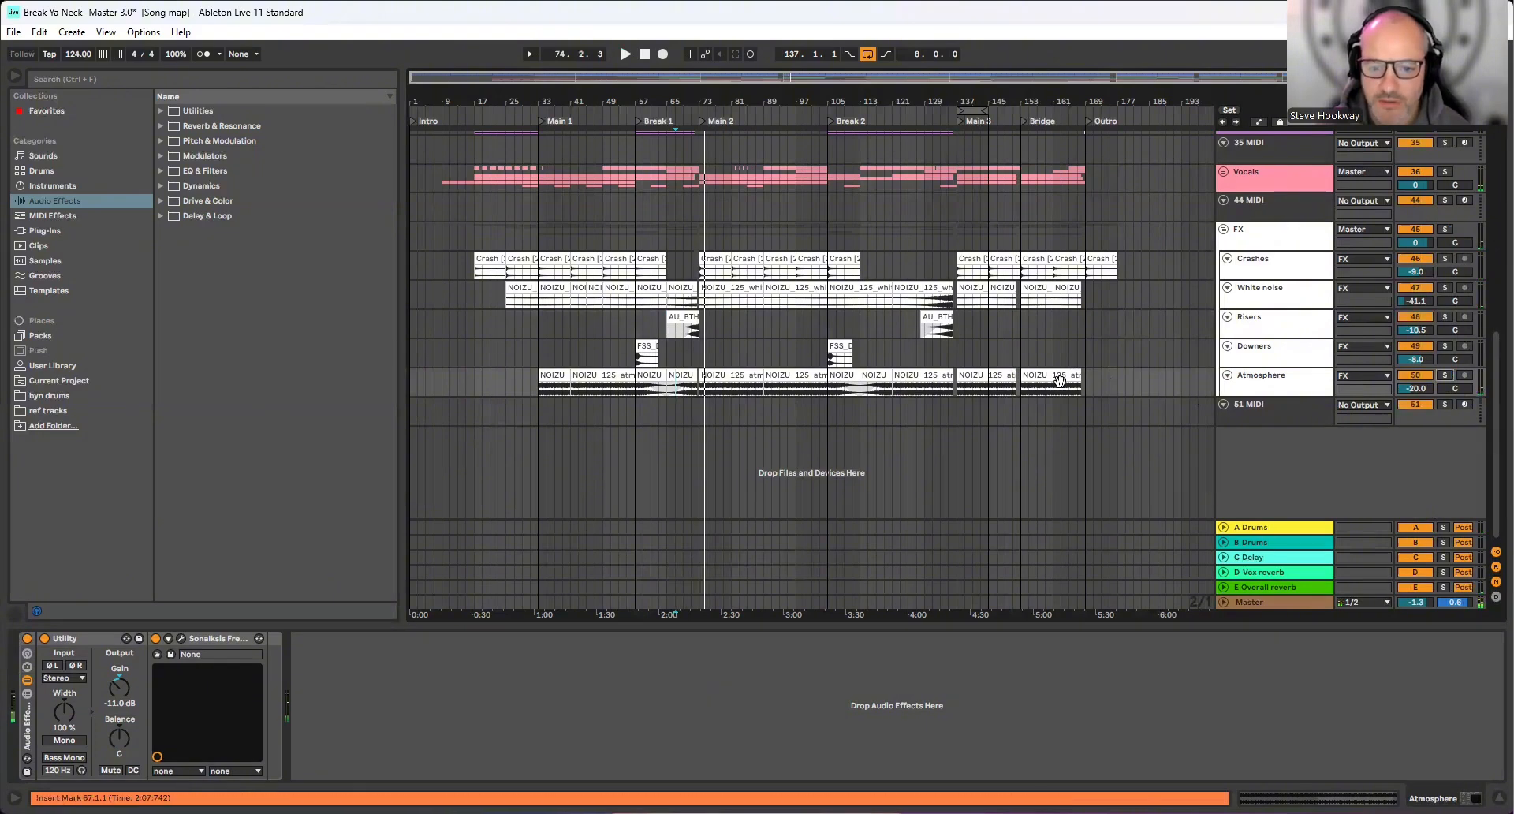
# Solo the Downers track and play its clip from bar 57 at the start of Break 1
pyautogui.click(638, 353)
pyautogui.press('space')
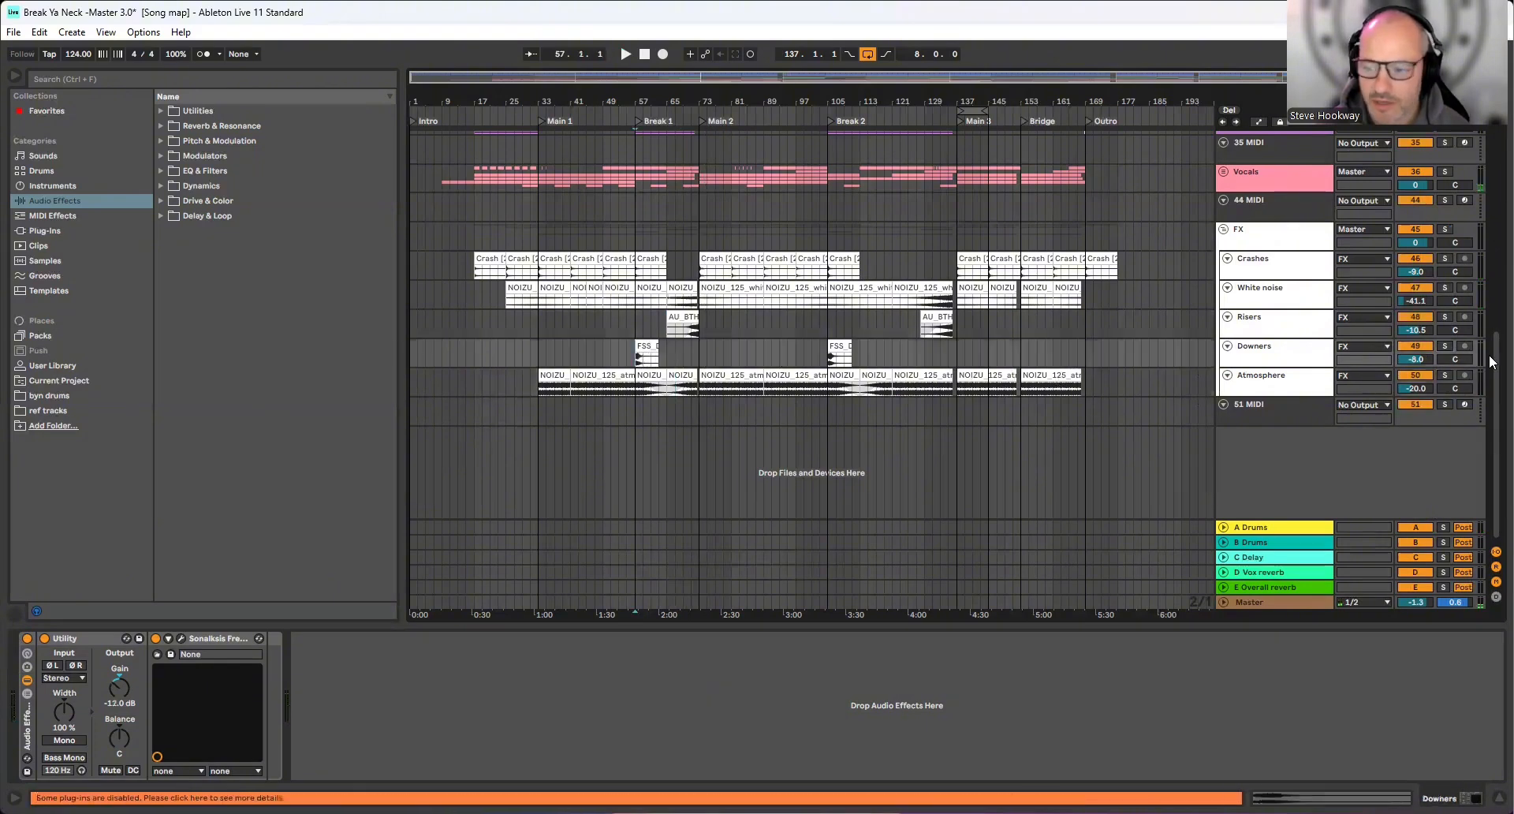
pyautogui.click(1444, 345)
pyautogui.press('space')
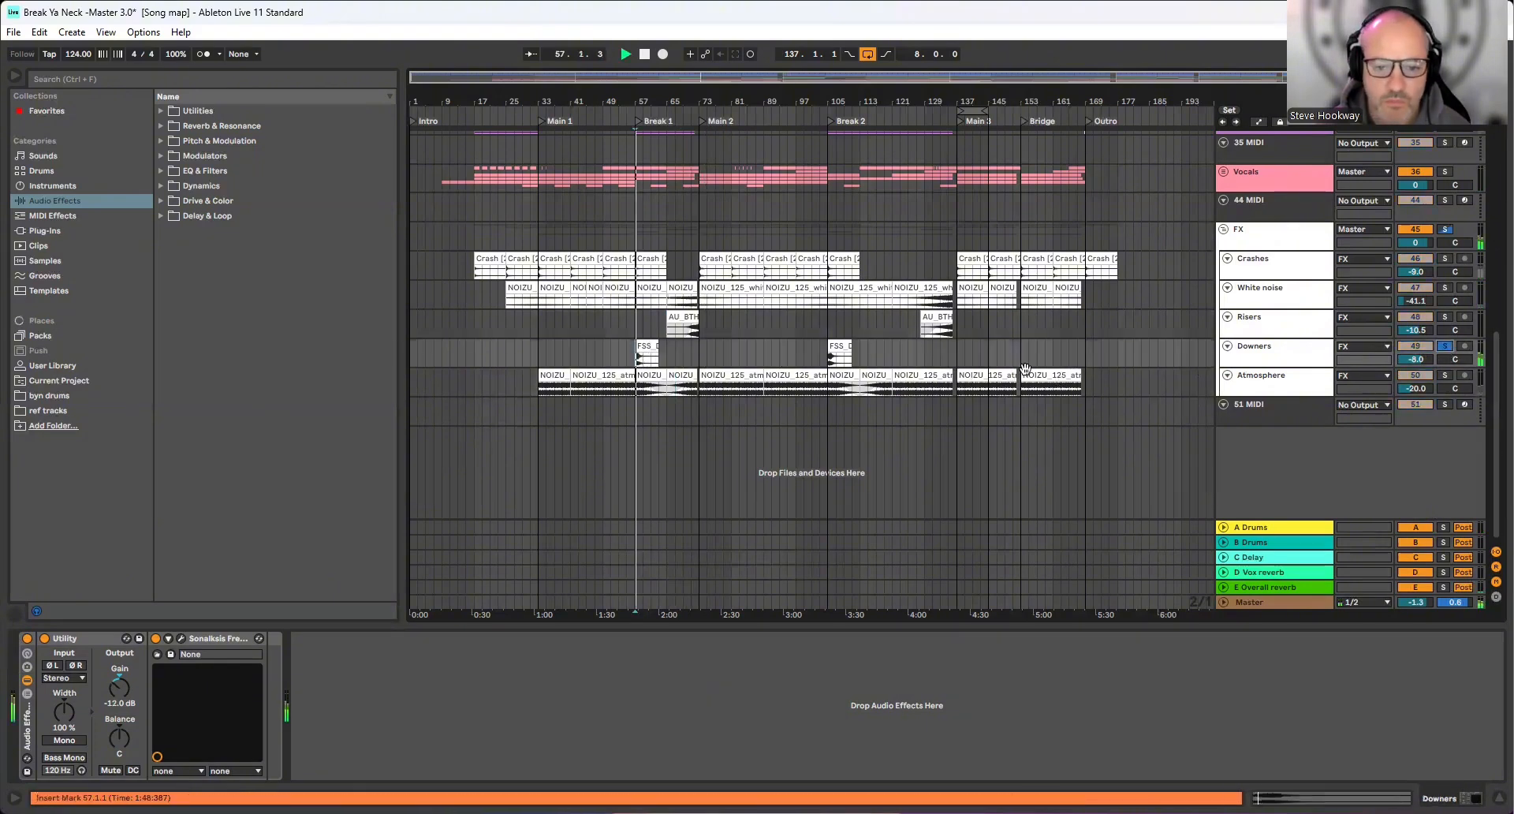